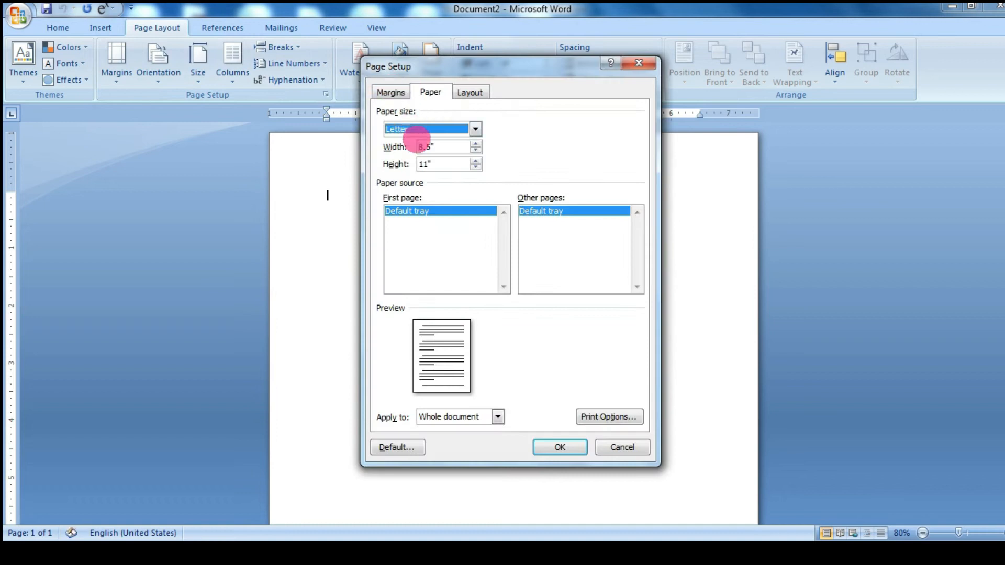
- Set the whole document's paper size to A4 and its orientation to landscape
left_click(422, 129)
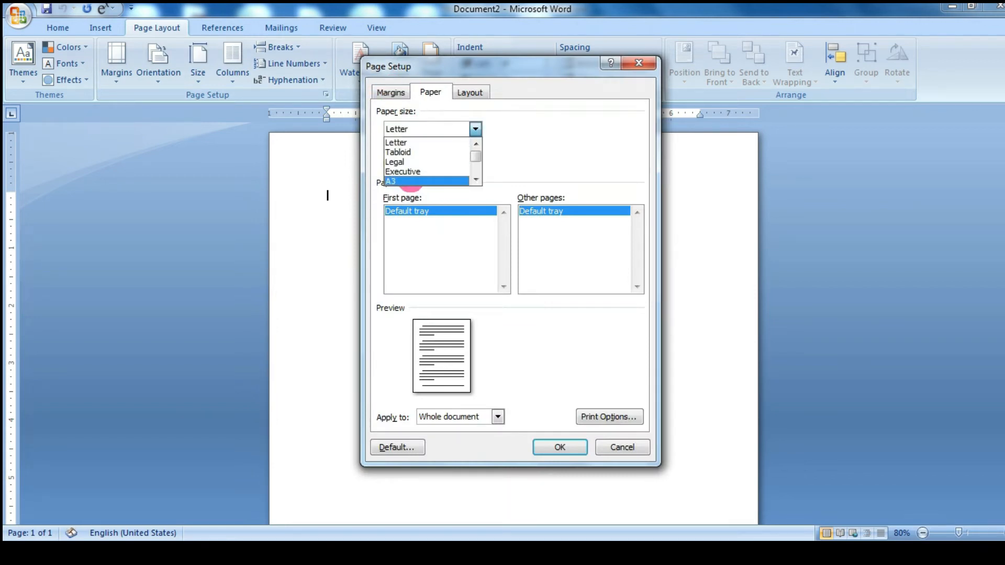
scroll(411, 181, "down", 1)
left_click(403, 181)
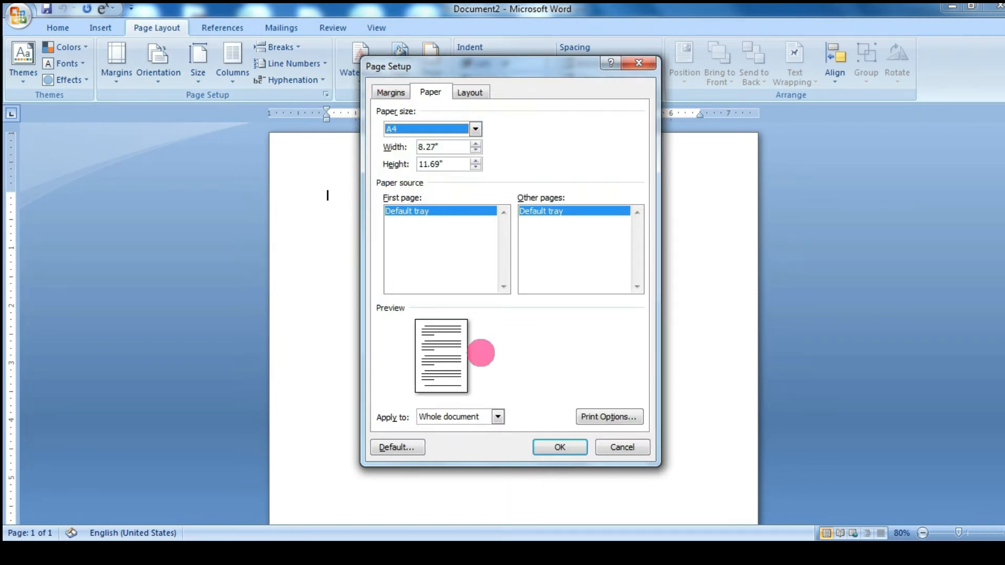
left_click(560, 447)
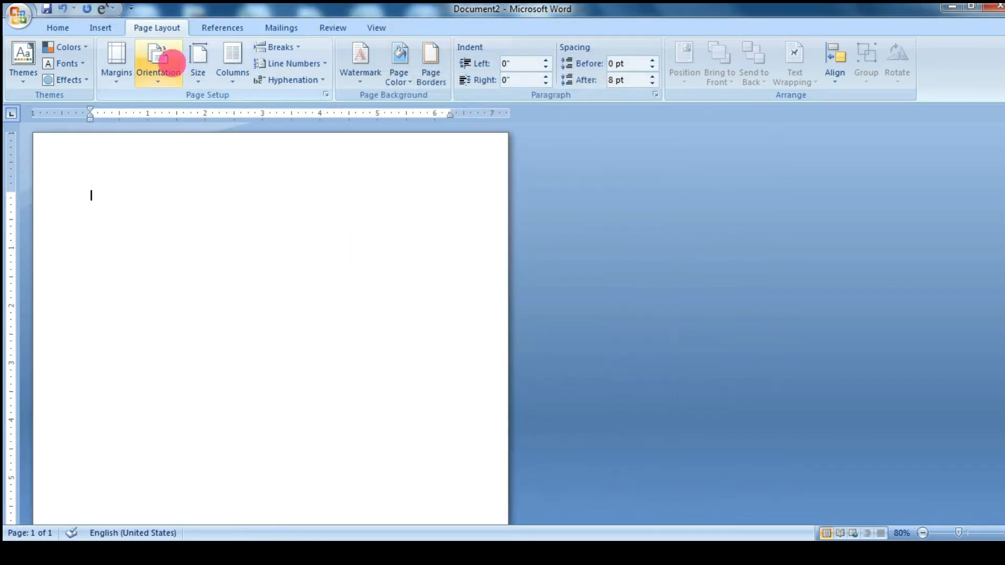
left_click(157, 65)
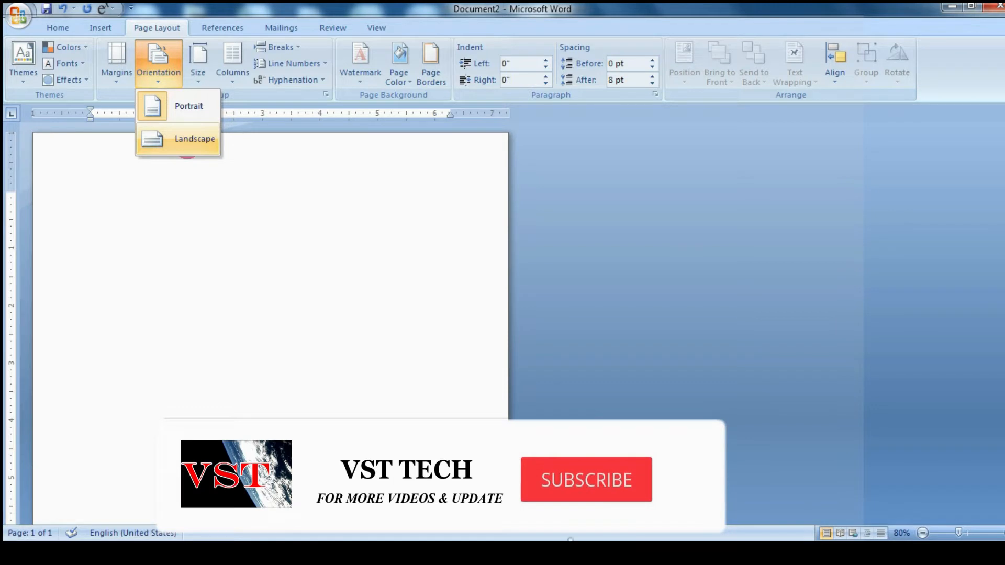
left_click(186, 141)
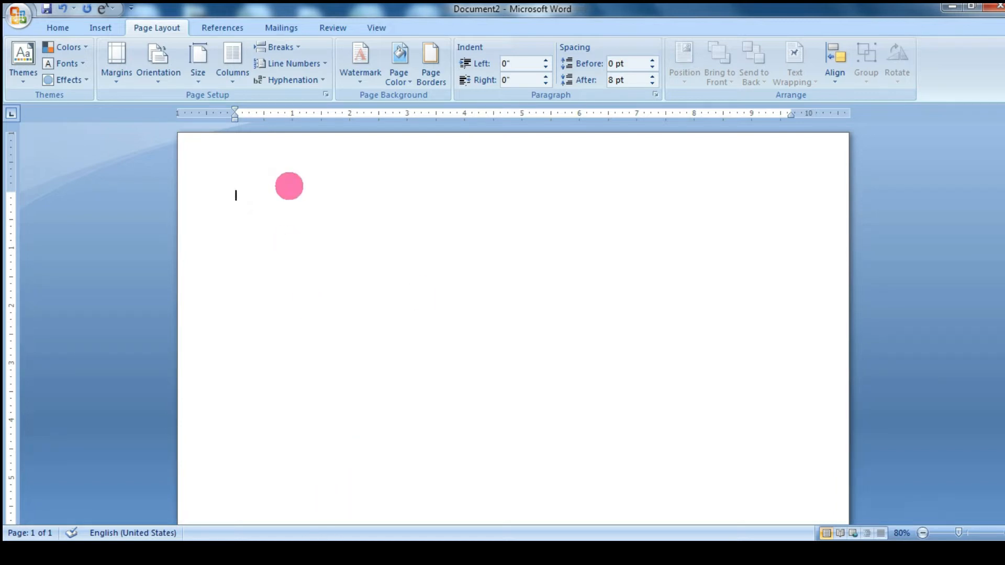
- Enter a placeholder letter "a" and set its font to Times New Roman at size 16
type("a")
key("ctrl+a")
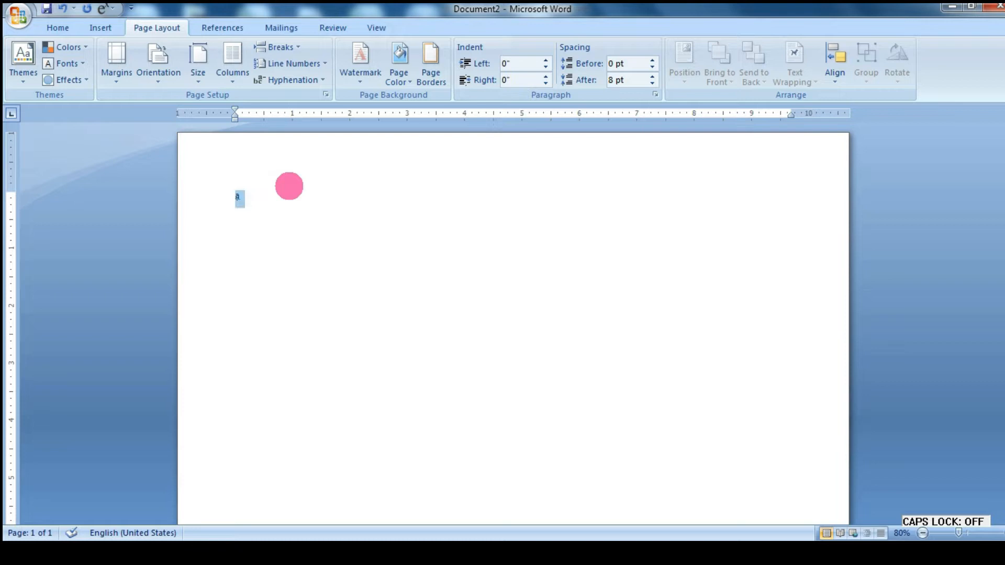
left_click(57, 28)
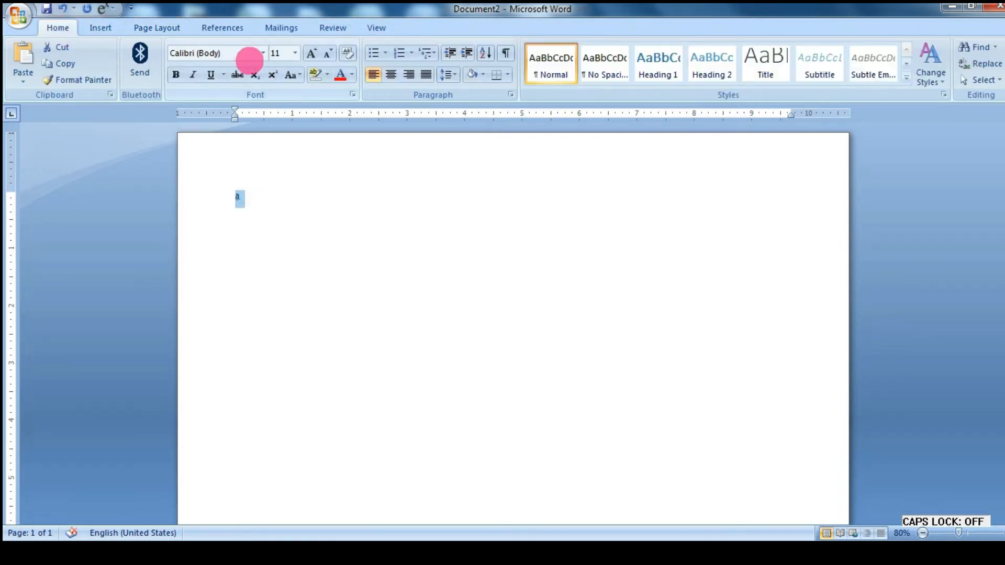
left_click(263, 53)
left_click(239, 173)
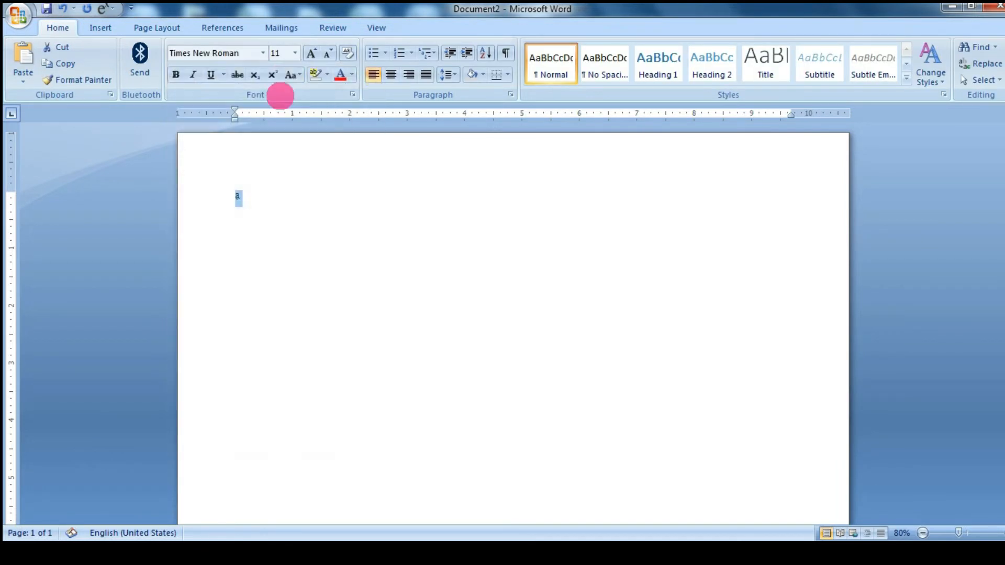
left_click(294, 53)
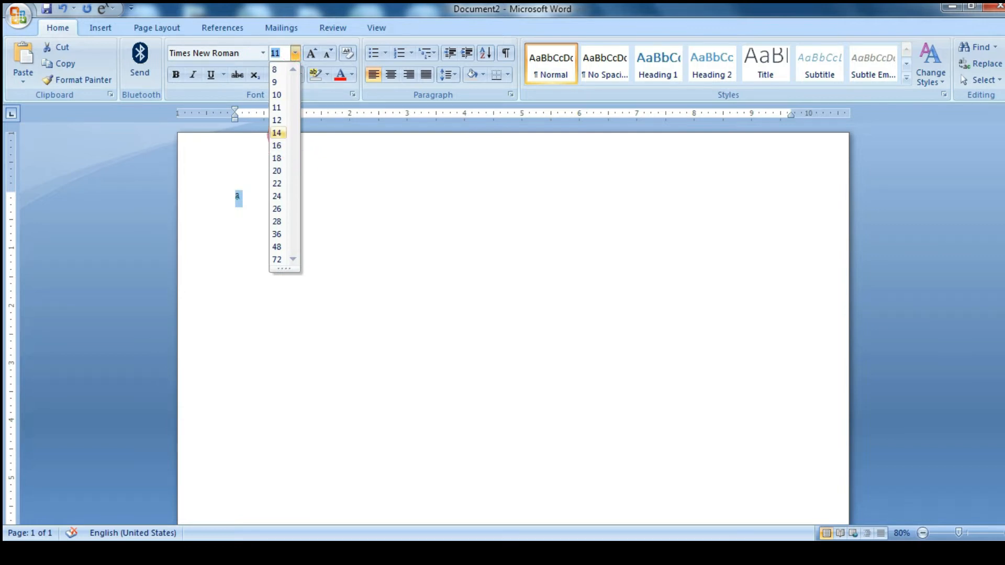
left_click(277, 145)
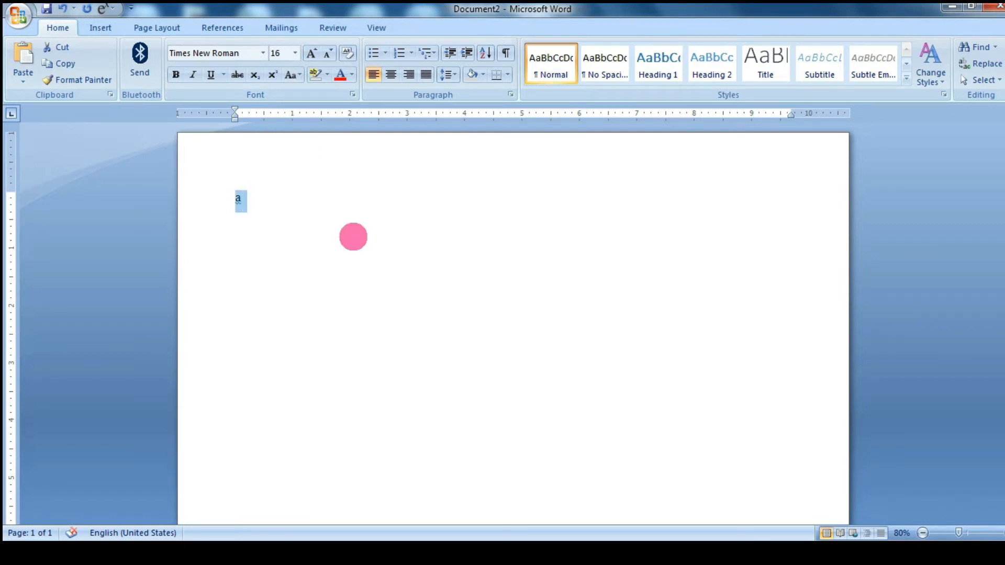
- Replace the placeholder with the centred title "ABC SCHOOL, CHENNAI" and format it bold at size 24
key("Caps_Lock")
type("ABC SCHOOL,  CHENNAI")
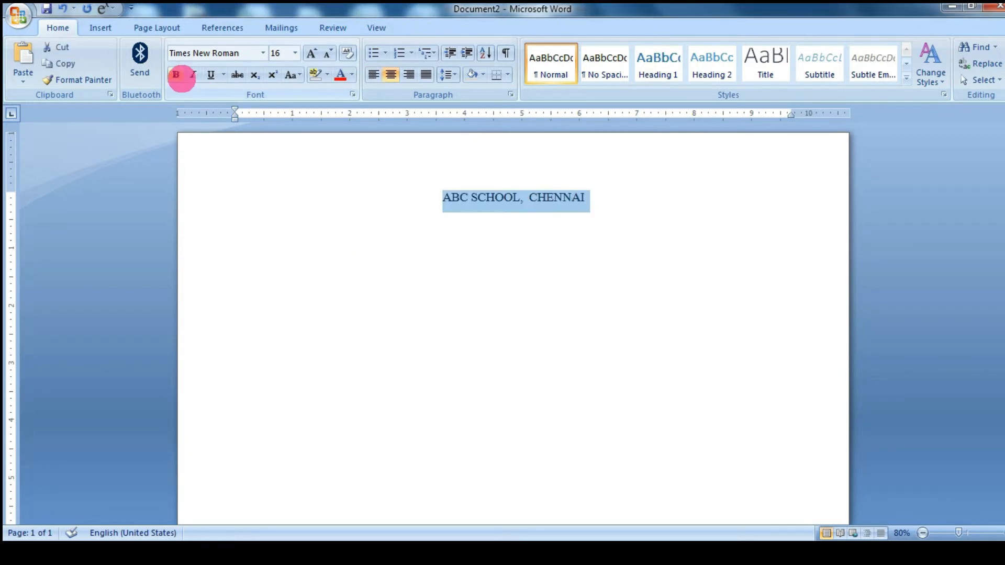
left_click(176, 75)
left_click(312, 53)
left_click(312, 53)
left_click(311, 52)
left_click(312, 53)
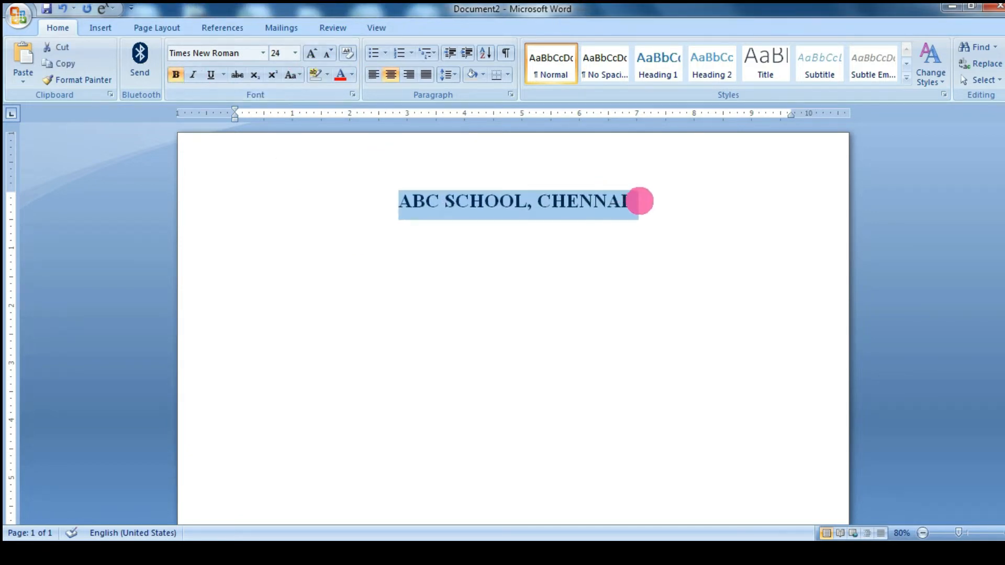
left_click(639, 202)
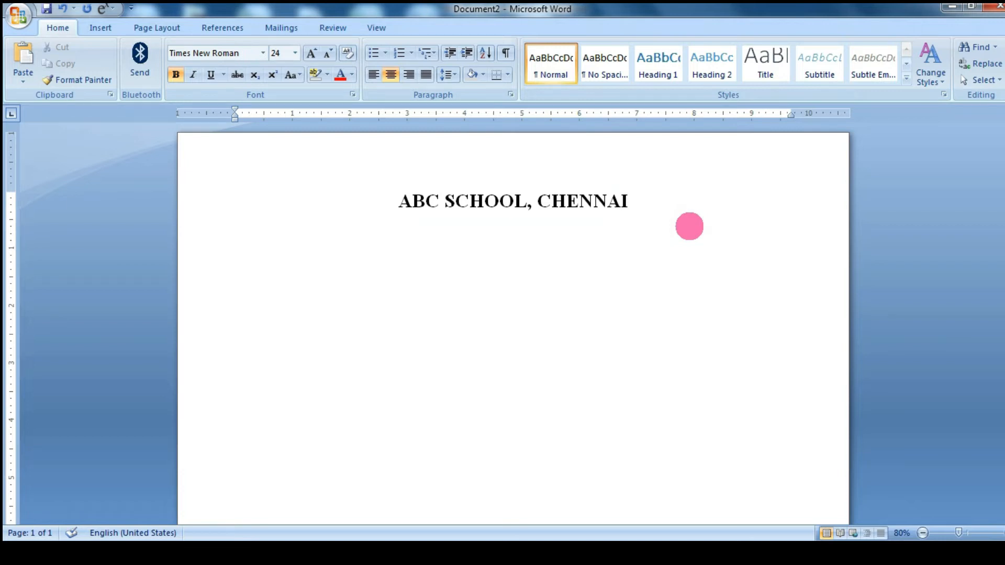
- Add the centred heading line "TIME TABLE FOR THE ACADEMIC YEAR 2022-23" below the school title
type("TIME TAB")
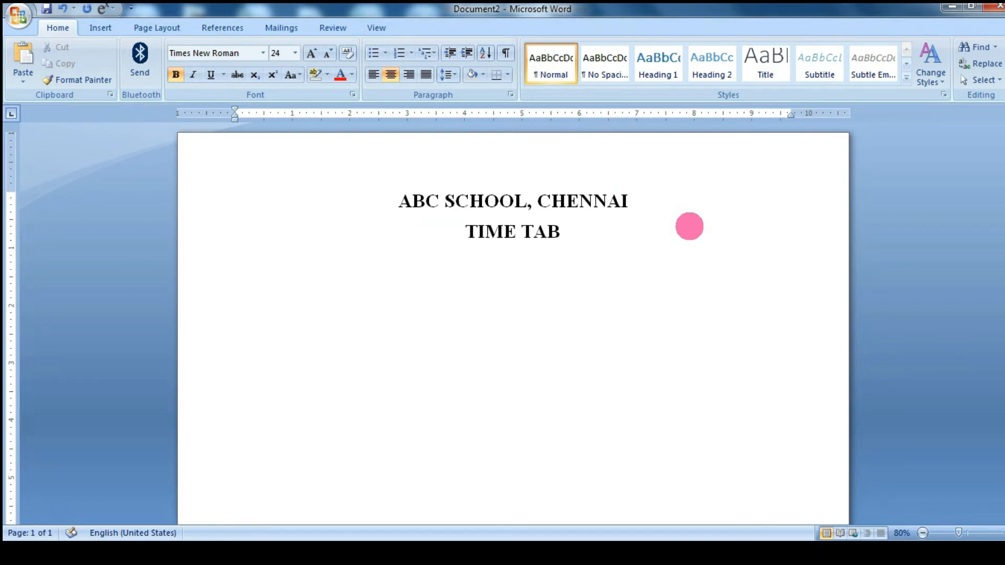
type("LE FOR THE AC")
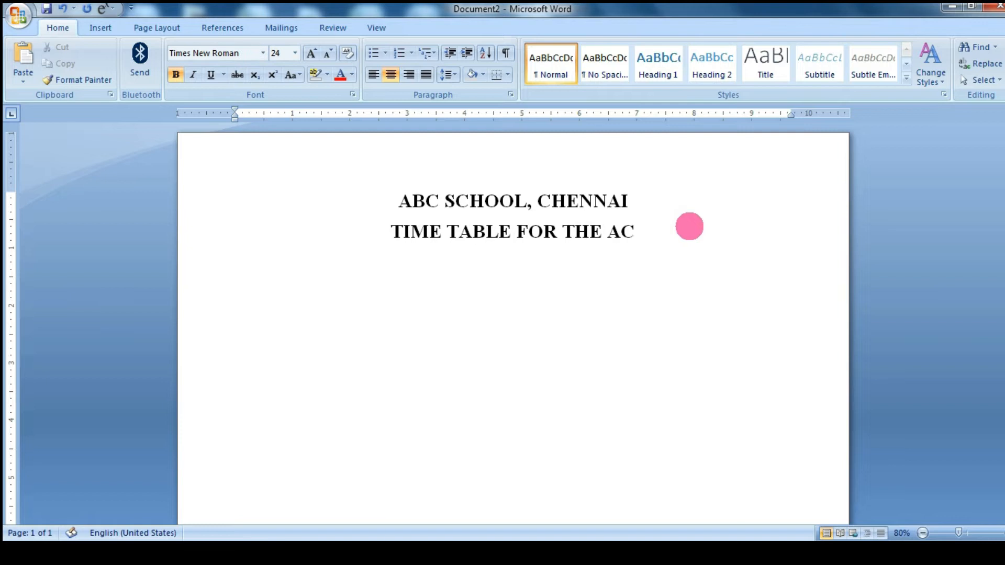
type("ADEMIC YEAR 2022-23")
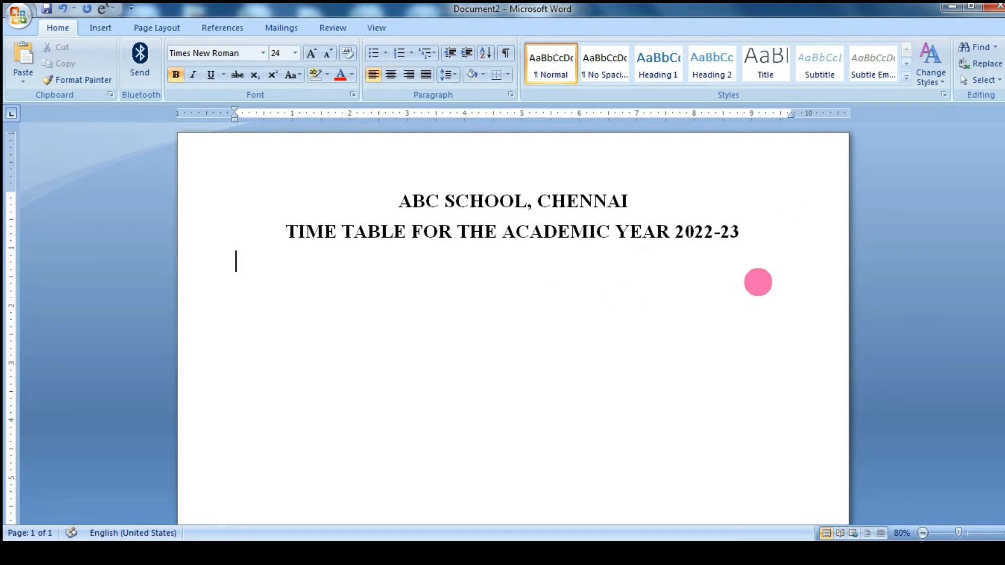
key("BackSpace")
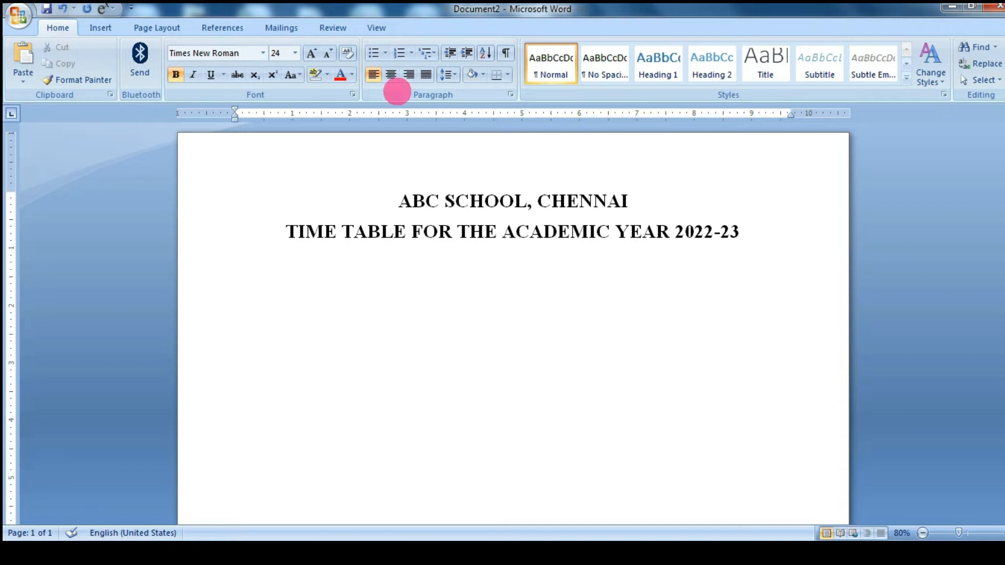
- Underline the whole academic year timetable heading
left_click(272, 231)
left_click(792, 230, "shift")
left_click(211, 74)
left_click(441, 209)
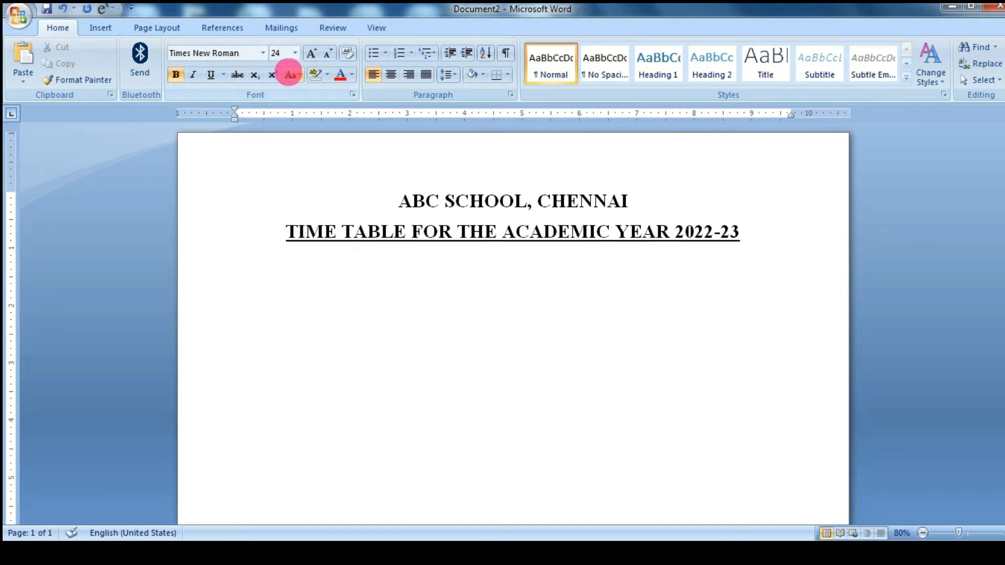
- Add a size 14 line below the headings with underscored blanks after "CLASS TEACHER NAME:" and "CLASS & SEC. :"
left_click(294, 53)
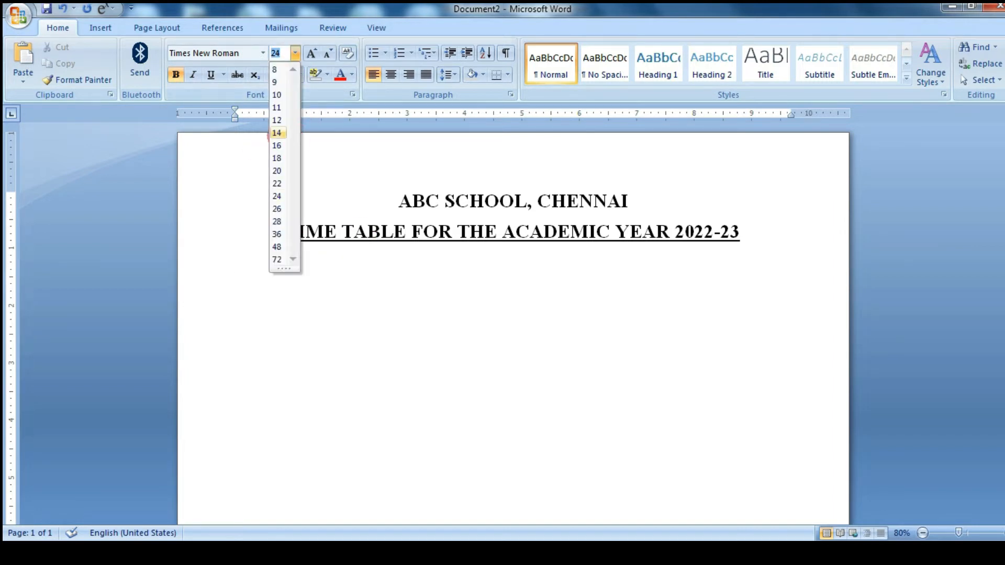
left_click(277, 133)
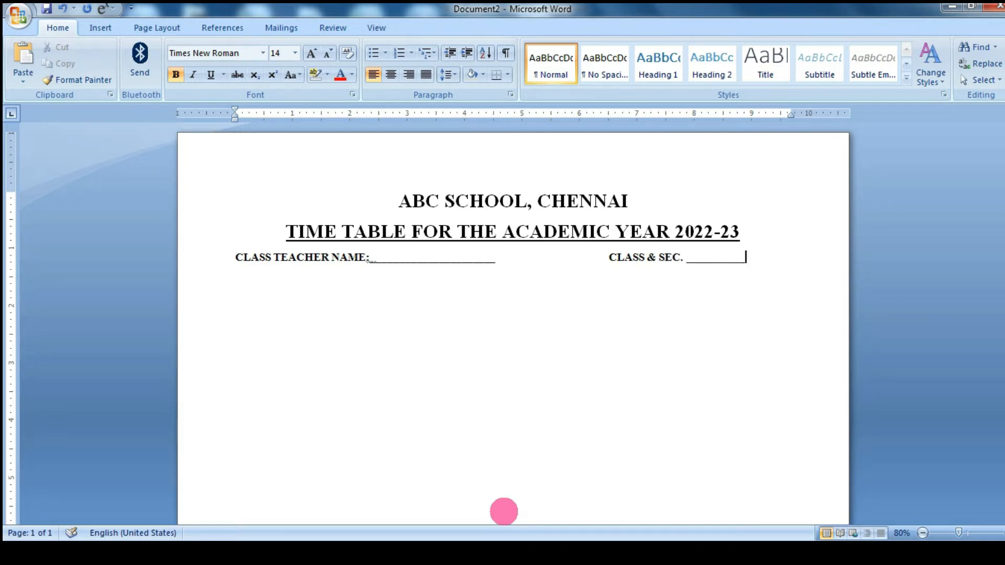
left_click(689, 257)
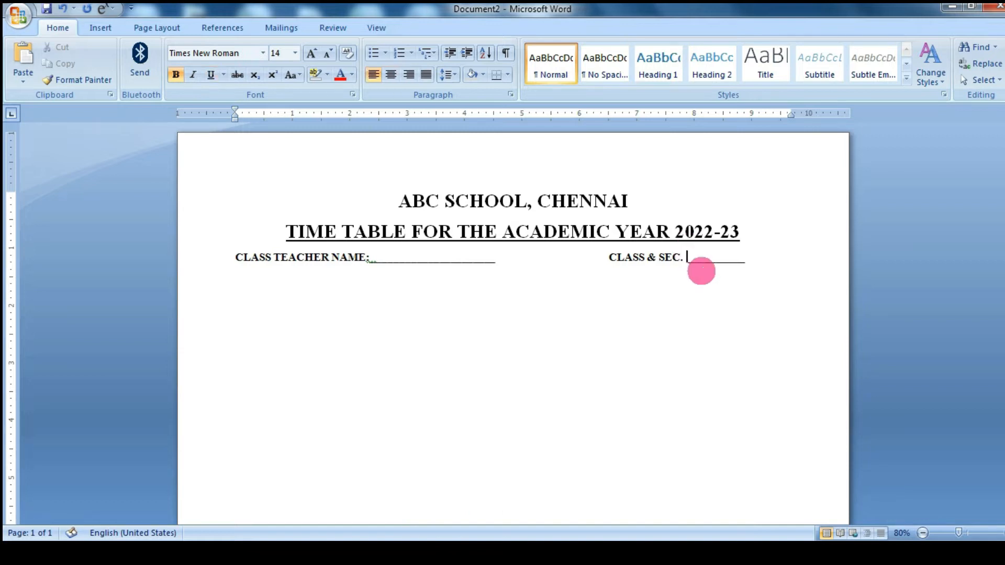
left_click(767, 266)
key("Return")
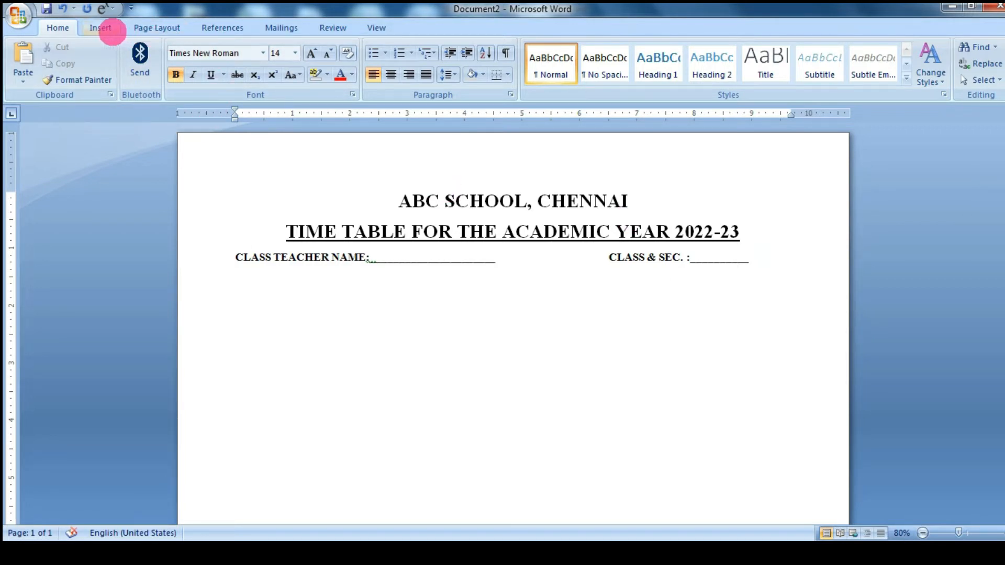
- Insert a table of 10 columns by 6 rows below the class details line
left_click(110, 29)
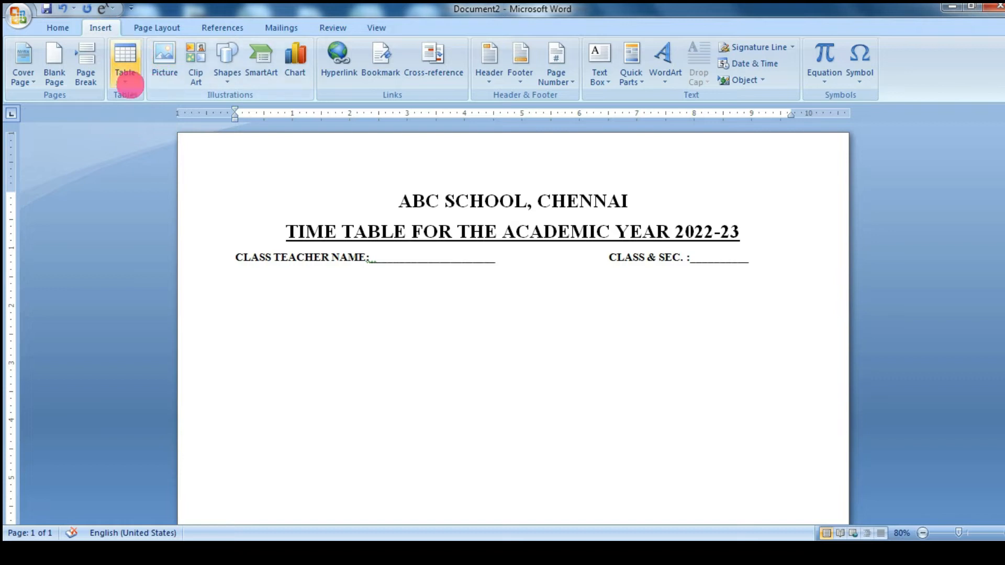
left_click(125, 68)
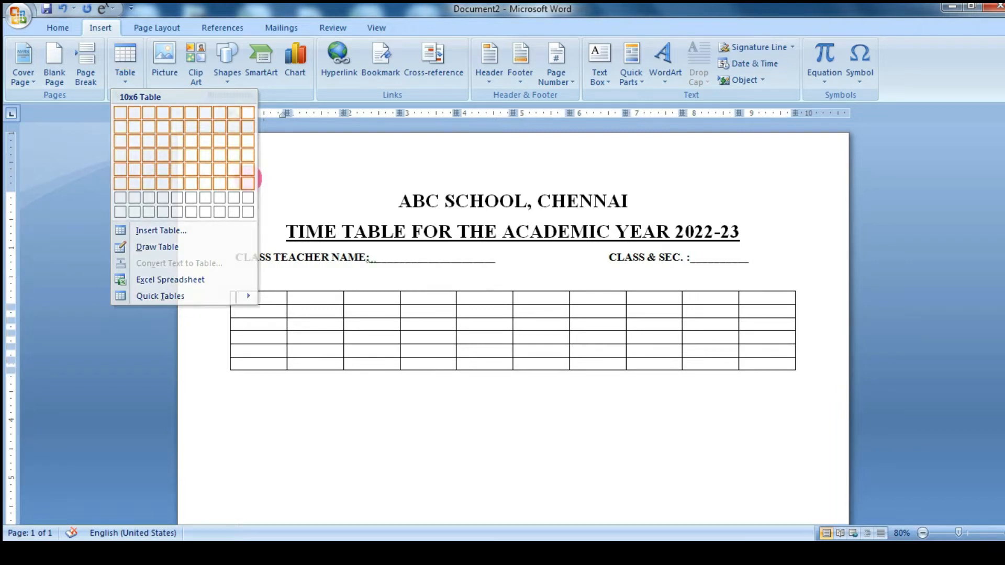
left_click(248, 182)
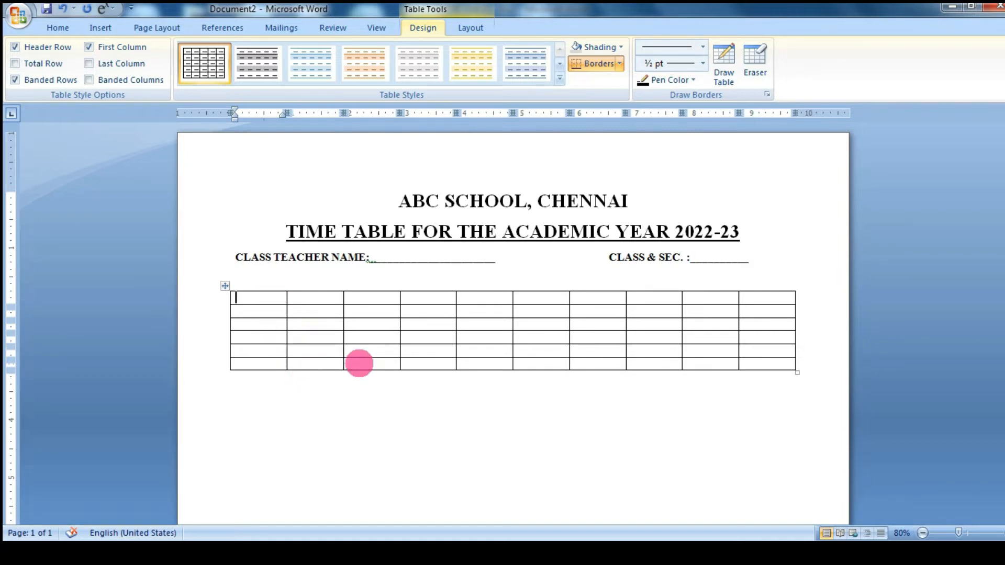
left_click_drag(258, 294, 756, 379)
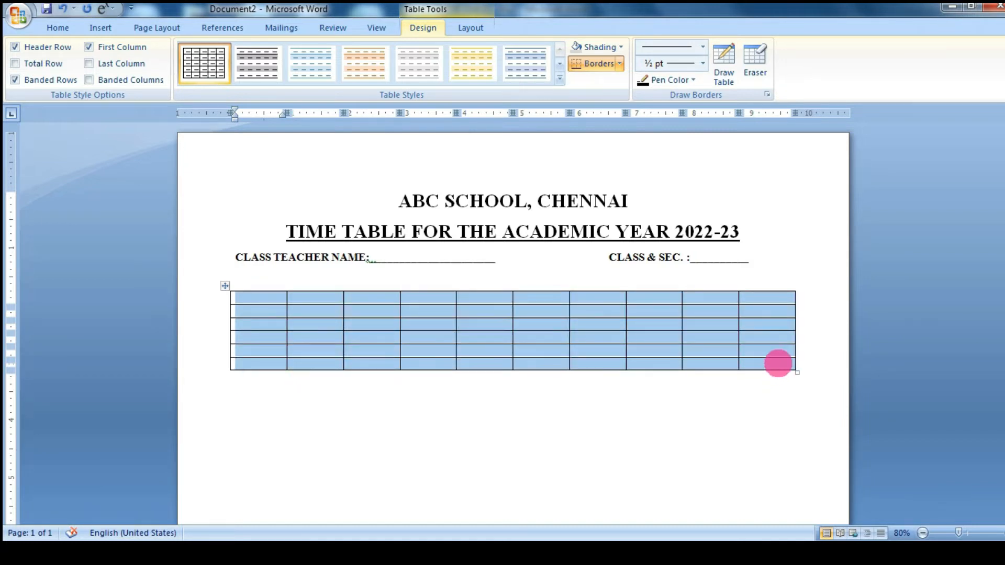
left_click(296, 351)
- Fill the table's first column from the first row down with DAY, MON, TUE, WED, THUR and FRI
left_click(260, 297)
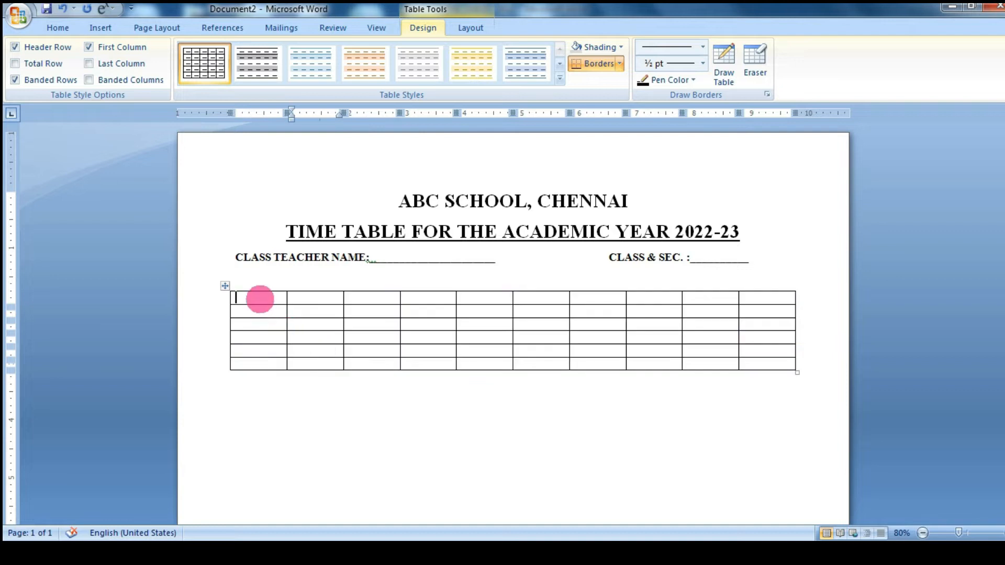
type("DA")
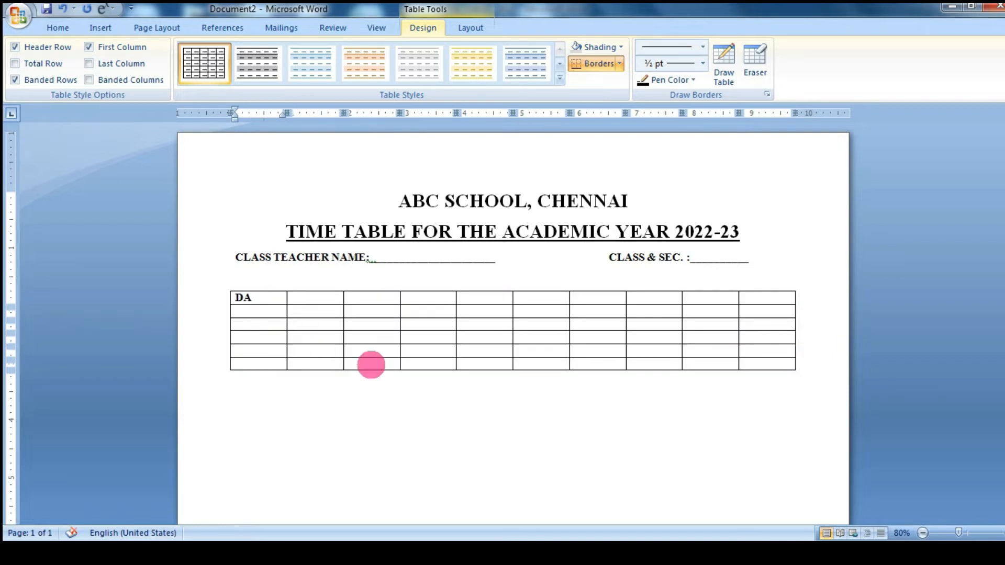
type("Y")
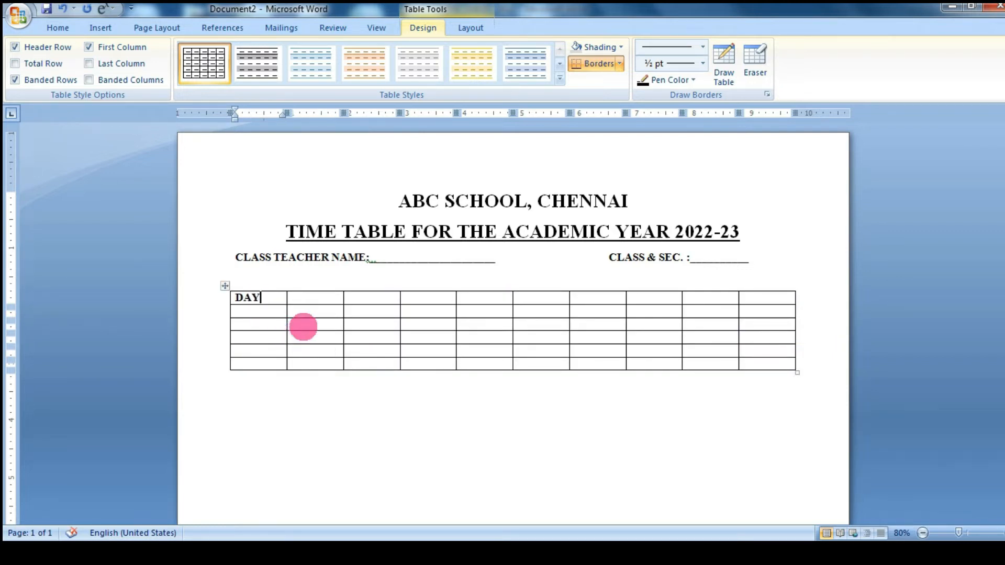
left_click_drag(274, 298, 534, 361)
left_click(427, 390)
left_click(254, 312)
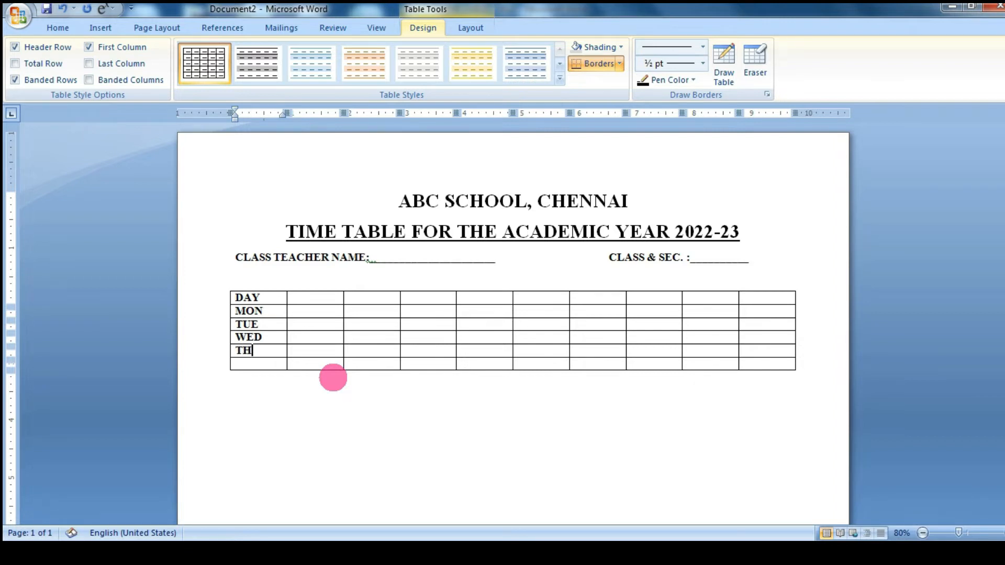
type("UR")
key("Down")
type("FRIDA")
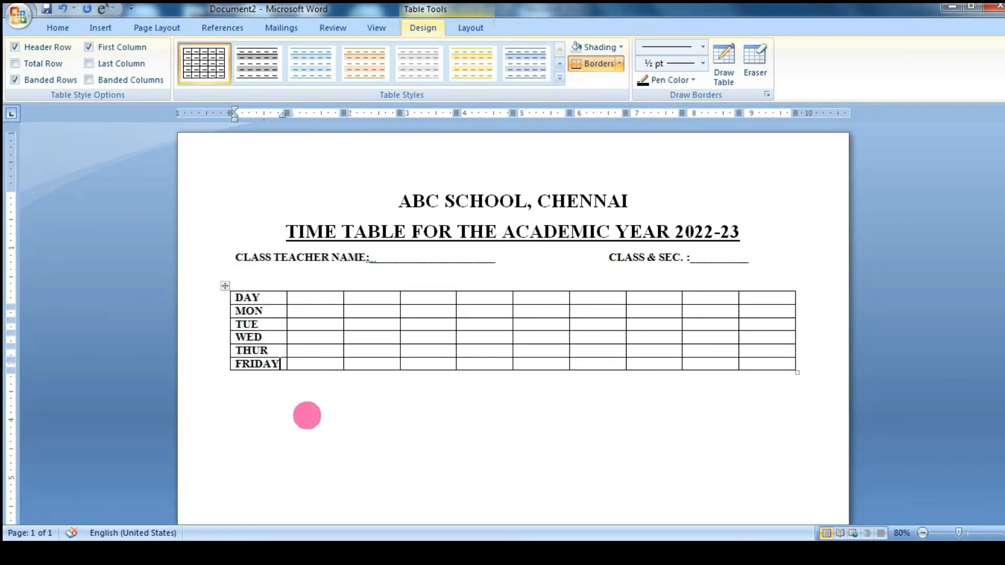
left_click(307, 415)
left_click_drag(247, 310, 271, 396)
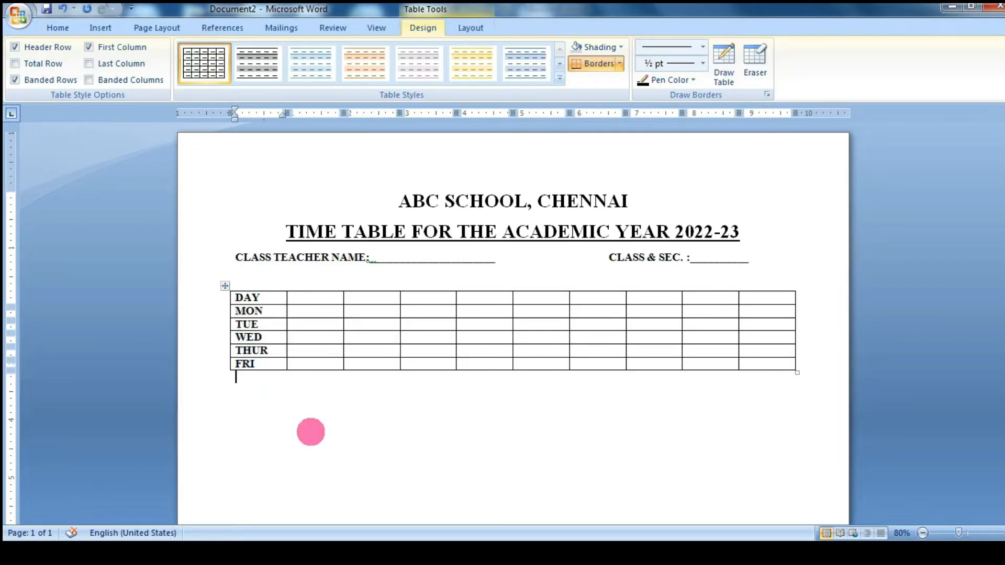
- Set the font size of the day labels in the table's first column to 12
left_click(310, 430)
left_click_drag(259, 301, 280, 362)
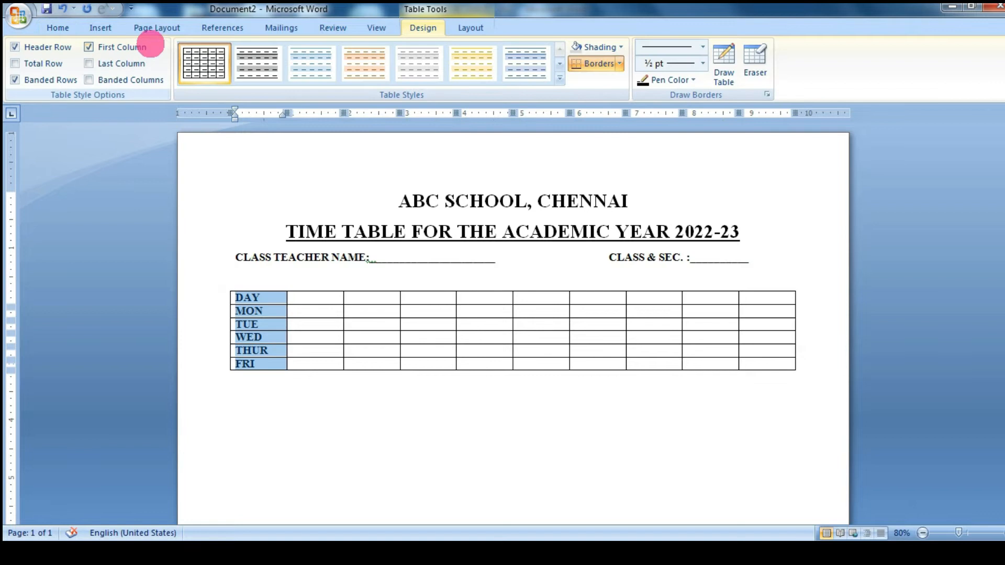
left_click(54, 29)
left_click(295, 53)
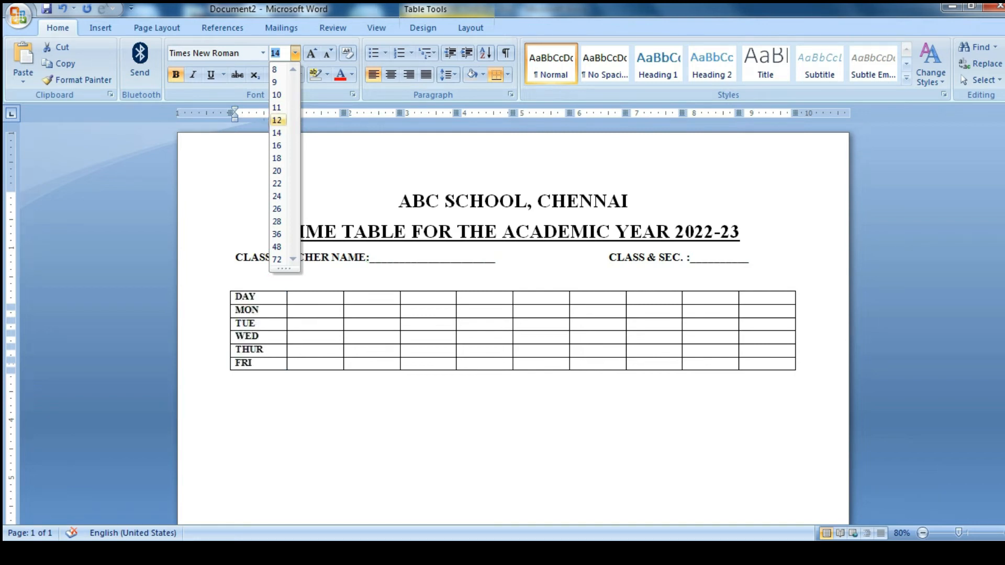
left_click(277, 119)
scroll(321, 207, "up", 5)
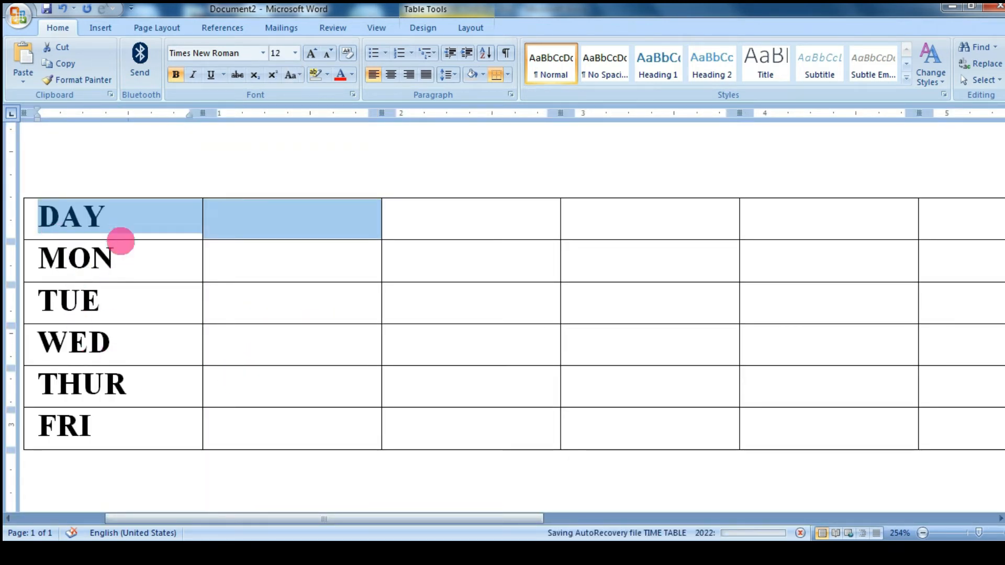
- Insert a new row above the DAY row of the table
left_click(224, 321)
left_click(157, 215)
left_click_drag(157, 215, 508, 228)
right_click(337, 220)
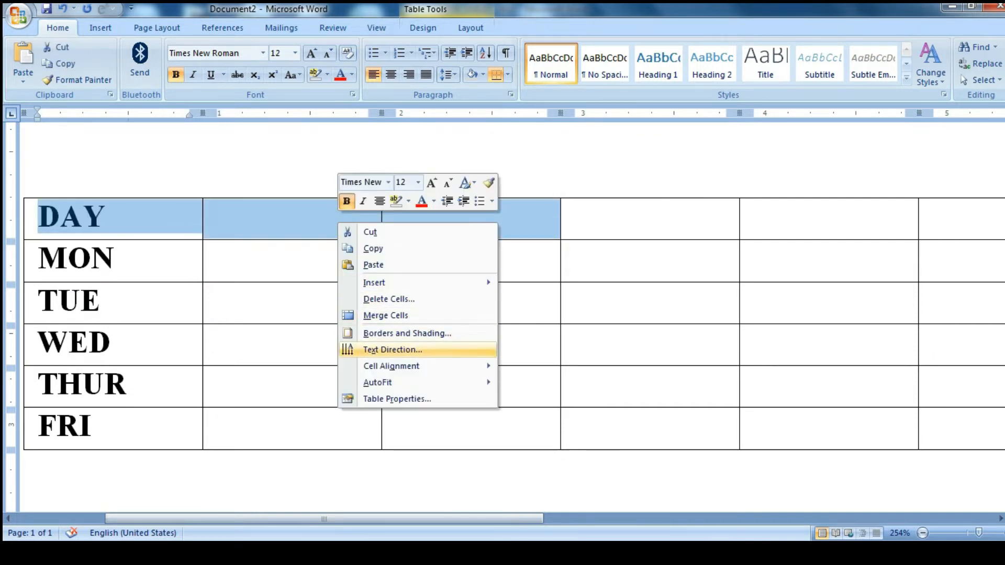
mouse_move(397, 366)
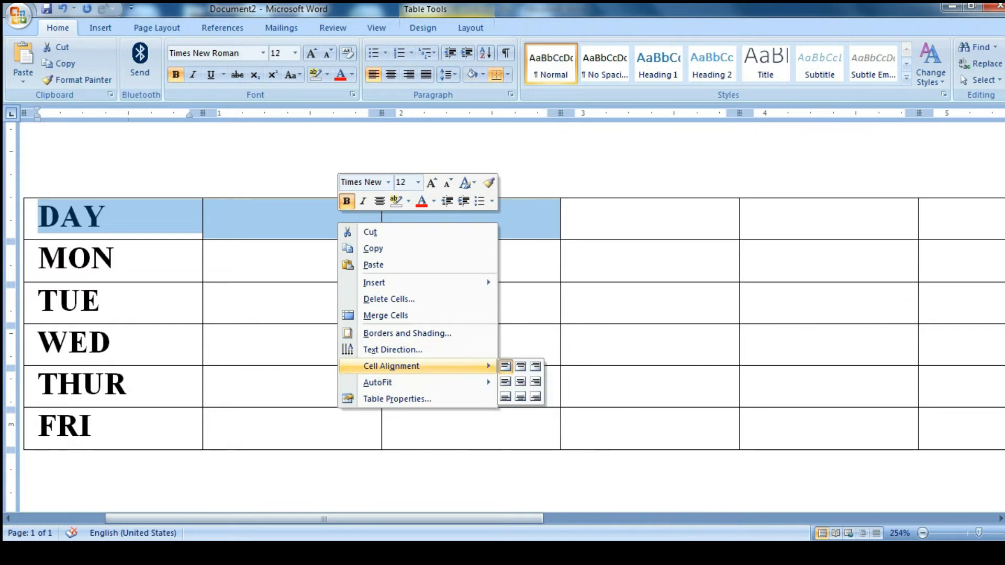
mouse_move(419, 283)
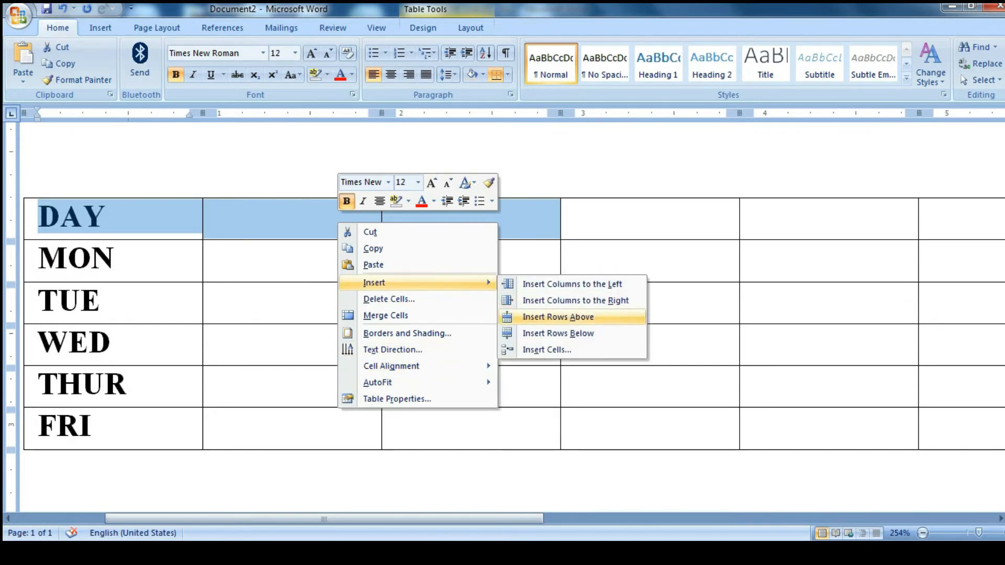
left_click(558, 317)
- Number the second, third and fifth cells of the table's new first row 1, 2 and 3, leaving the fourth cell blank
left_click(86, 222)
left_click(298, 214)
type("1")
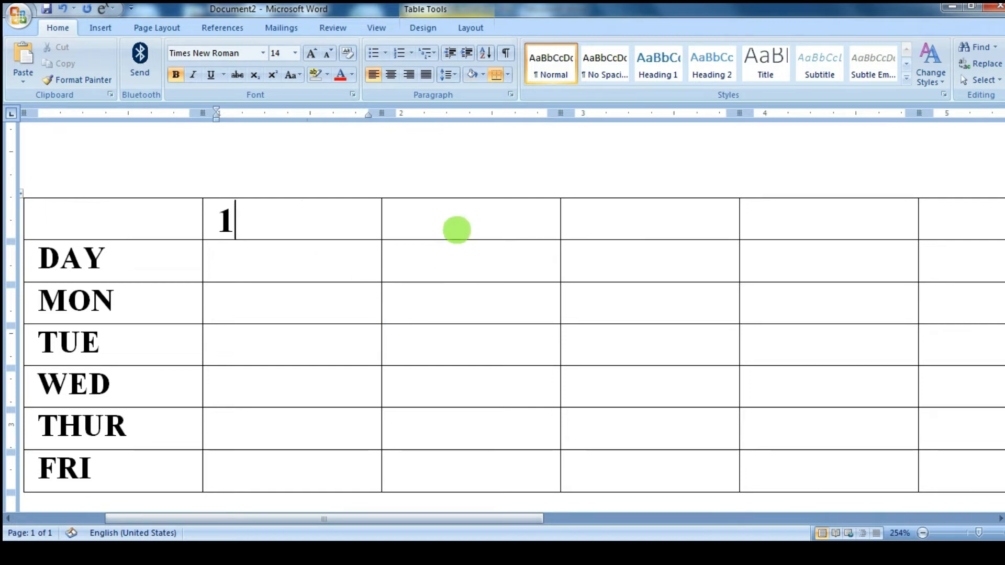
left_click(464, 222)
type("2")
scroll(572, 262, "down", 3)
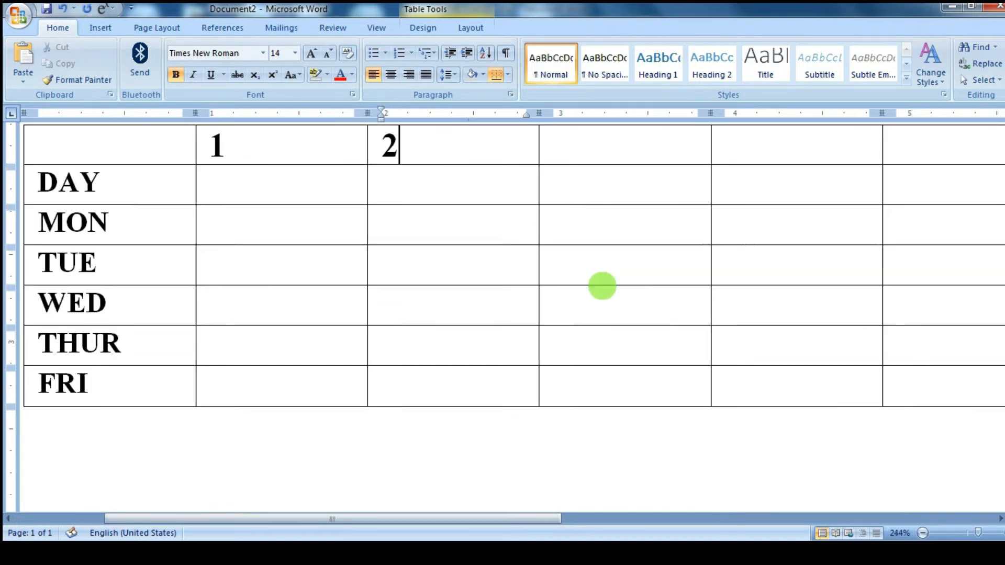
scroll(593, 294, "up", 4)
left_click(563, 390)
type("3")
key("BackSpace")
left_click(745, 379)
type("3")
left_click(850, 391)
scroll(864, 394, "down", 3)
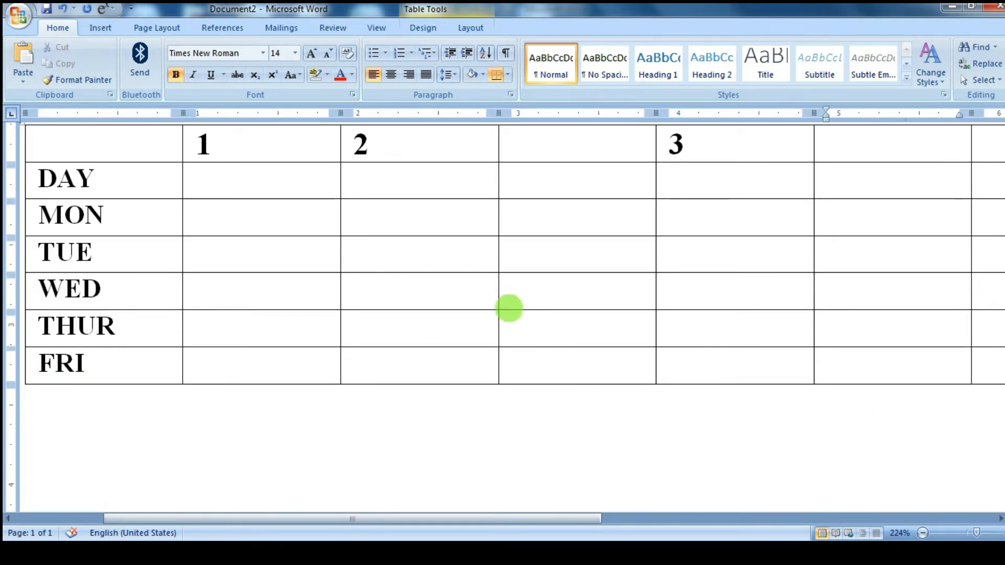
- Set the height of the DAY to FRI rows to 0.8"
scroll(510, 312, "down", 5)
scroll(479, 330, "up", 4)
scroll(444, 337, "down", 3)
left_click(194, 221)
left_click_drag(68, 213, 373, 370)
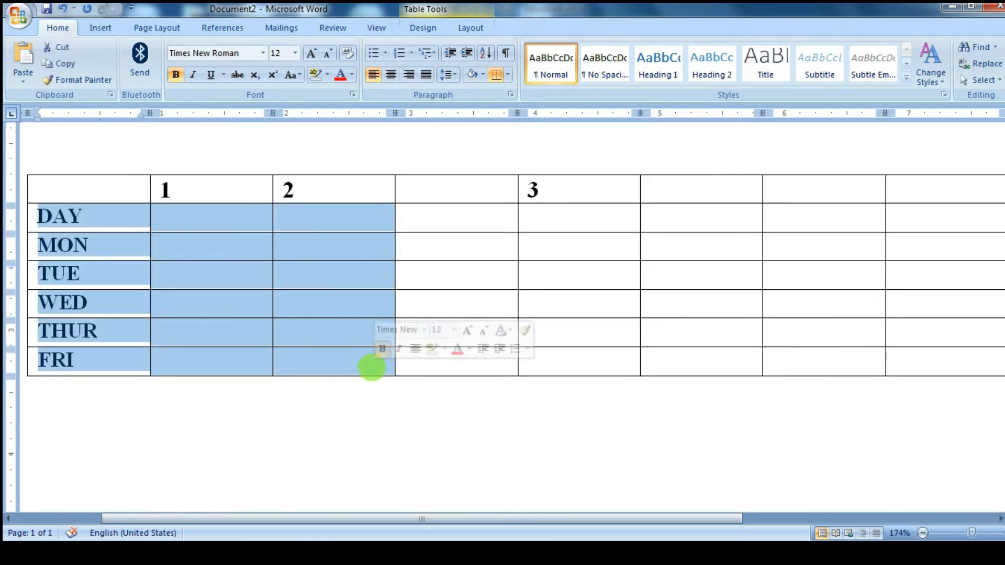
right_click(373, 371)
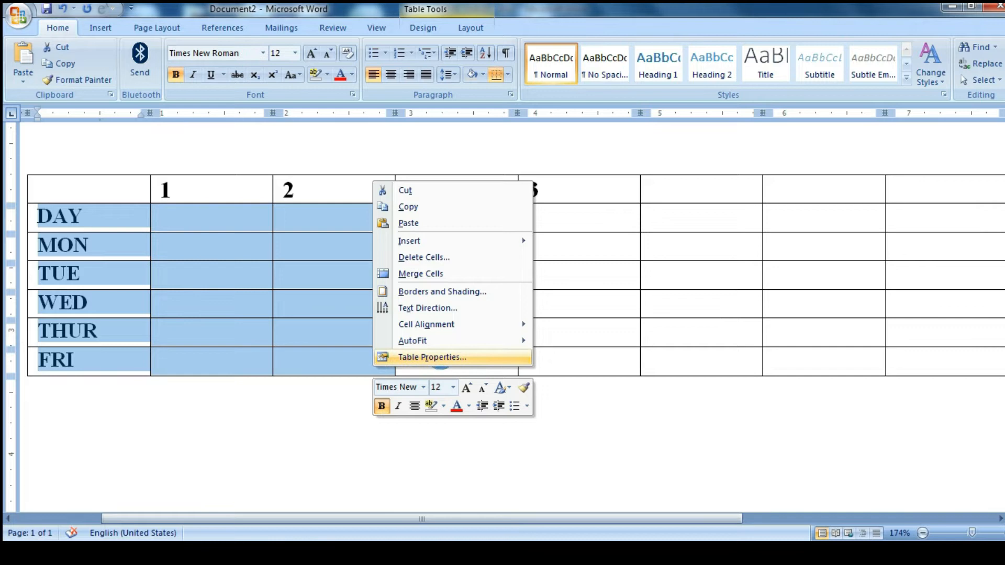
left_click(423, 28)
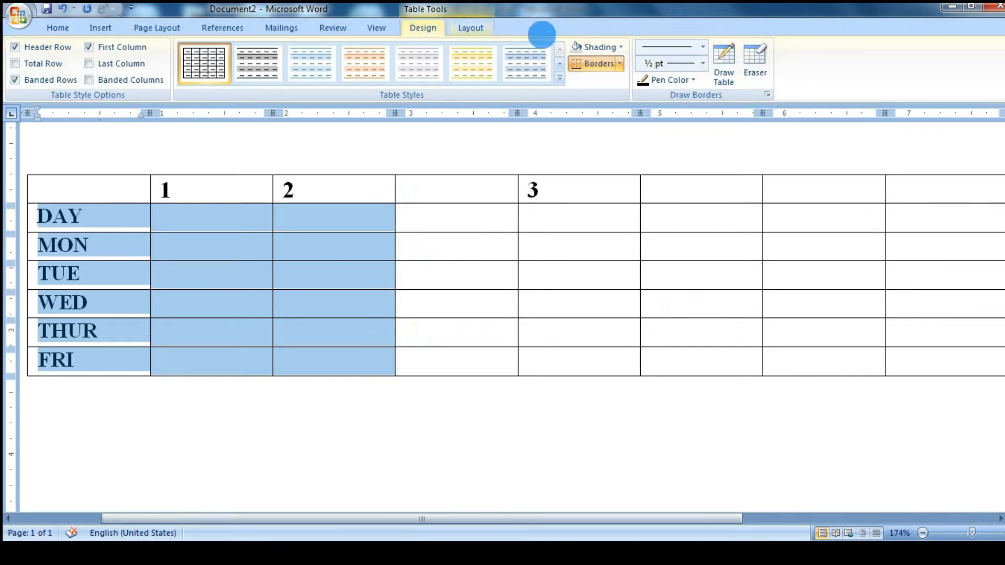
left_click(471, 28)
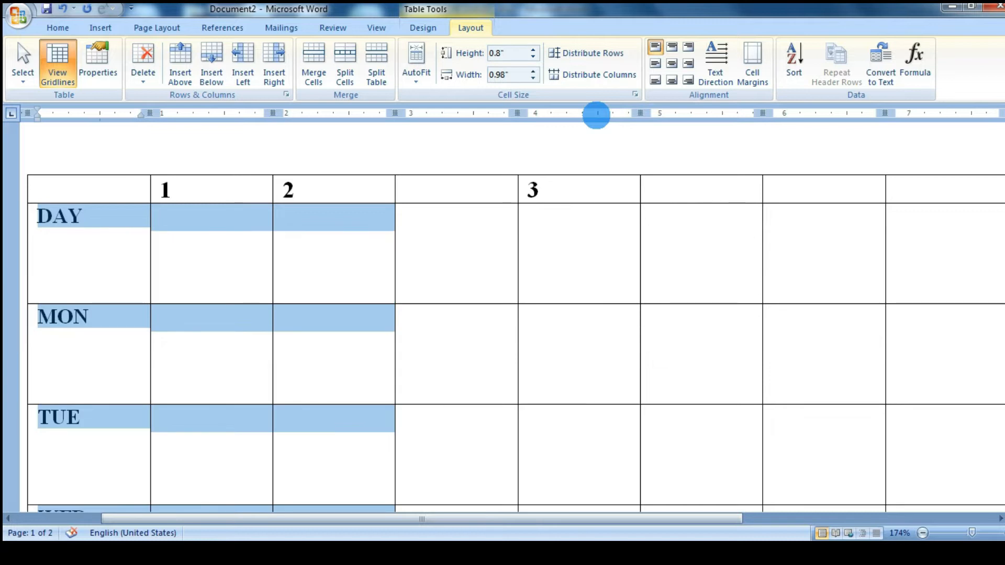
- Examine how the timetable's rows fit on the page and where the table breaks across pages
scroll(157, 397, "down", 6)
scroll(178, 382, "up", 5)
scroll(167, 314, "up", 8)
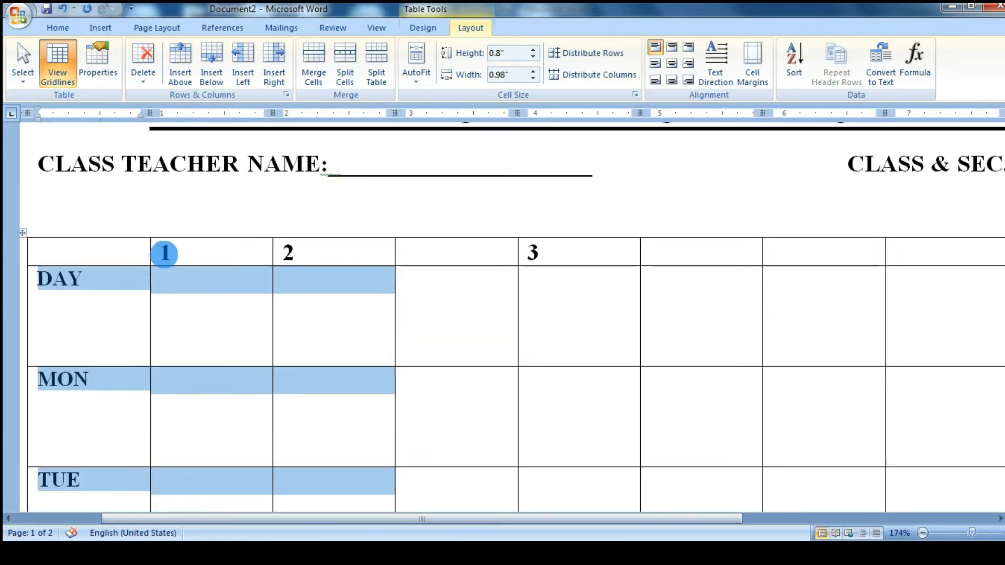
left_click(193, 260)
scroll(209, 266, "down", 4)
scroll(226, 270, "down", 3, "ctrl")
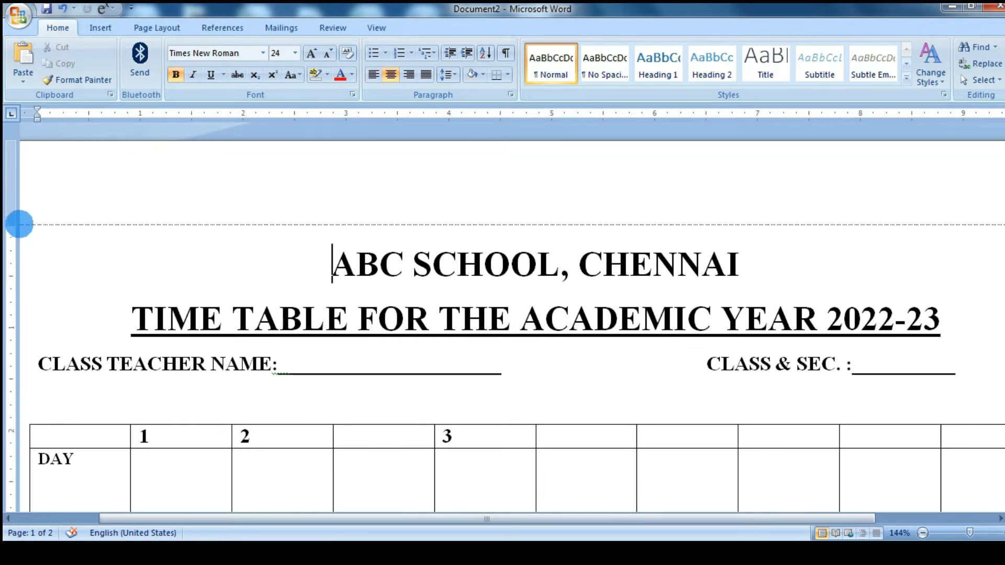
scroll(17, 215, "down", 1)
scroll(97, 278, "down", 8)
scroll(101, 283, "down", 1)
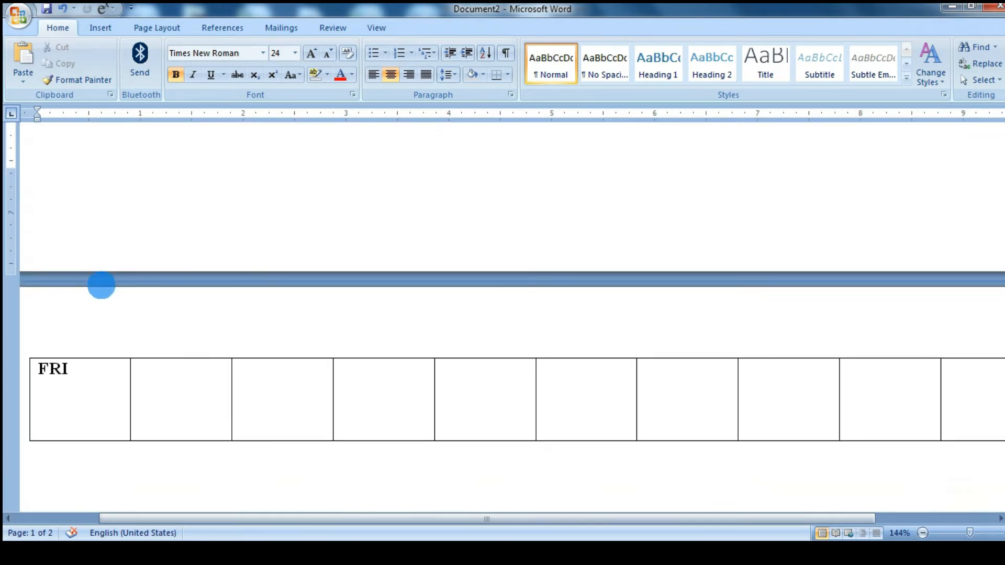
scroll(63, 284, "up", 3)
scroll(16, 332, "up", 5)
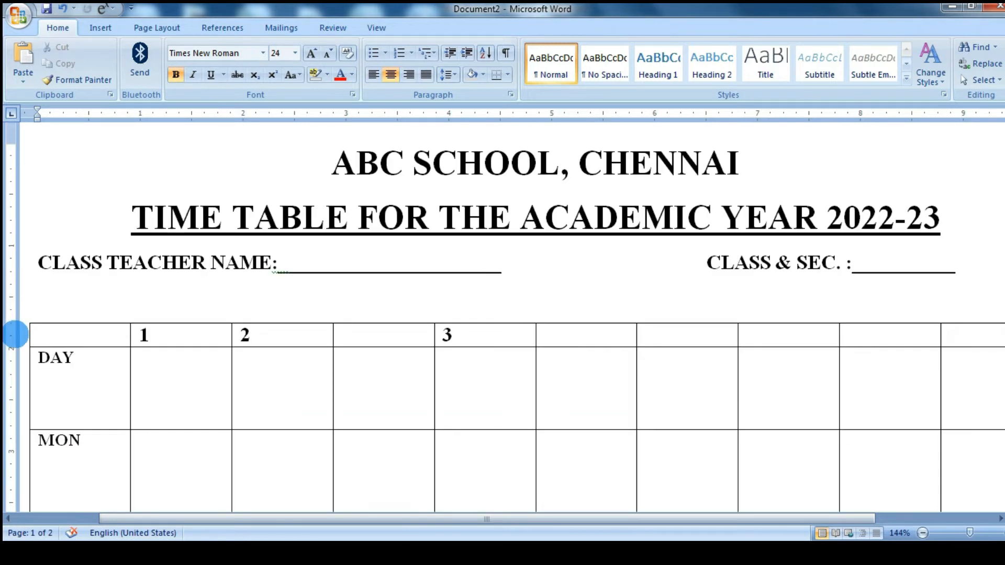
scroll(175, 312, "down", 5)
scroll(112, 221, "up", 2)
scroll(112, 221, "up", 4)
- Select the DAY to FRI rows and check their row height in the table properties
left_click_drag(85, 267, 316, 421)
scroll(320, 420, "down", 5)
scroll(251, 404, "down", 5)
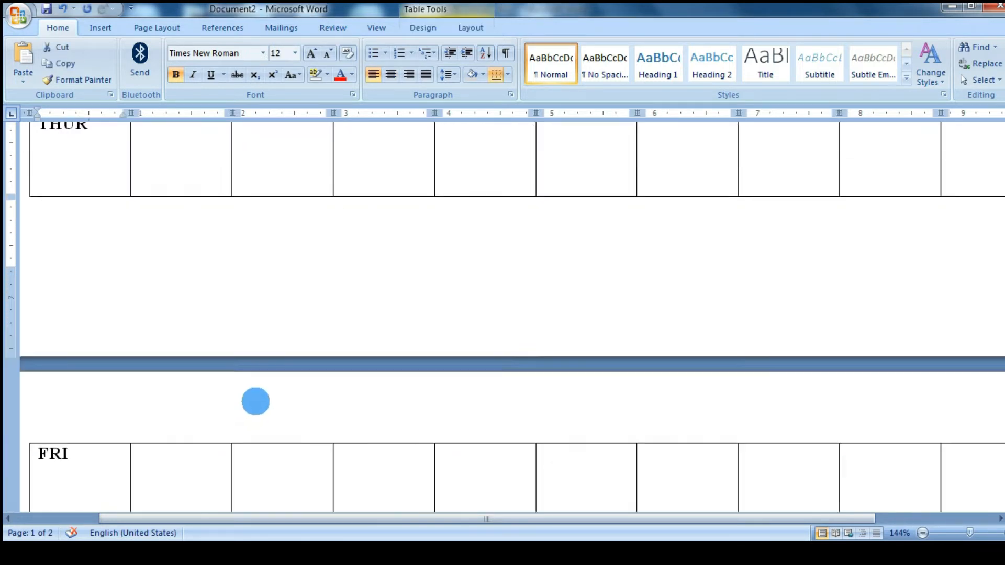
left_click(284, 281, "shift")
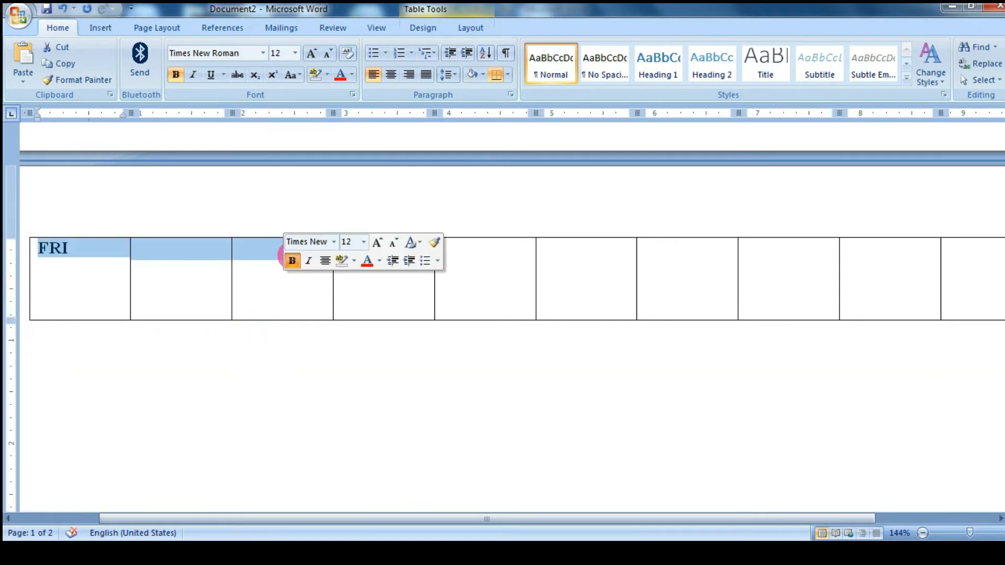
right_click(264, 252)
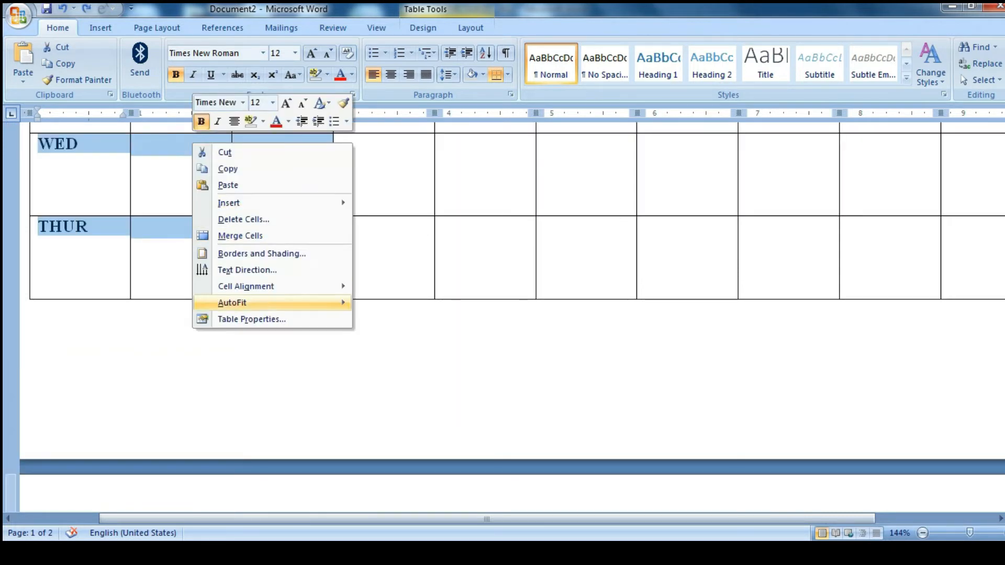
left_click(251, 319)
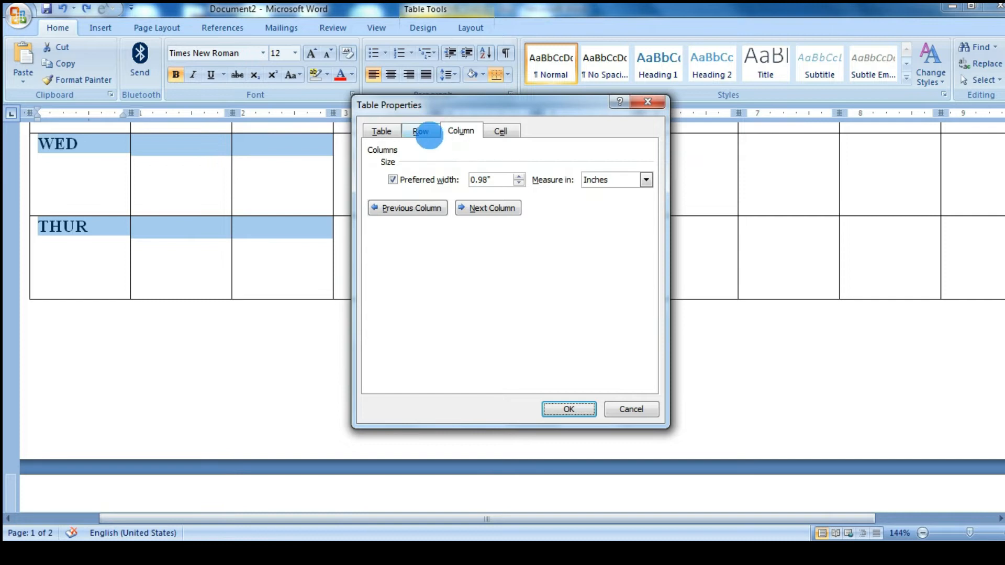
left_click(427, 133)
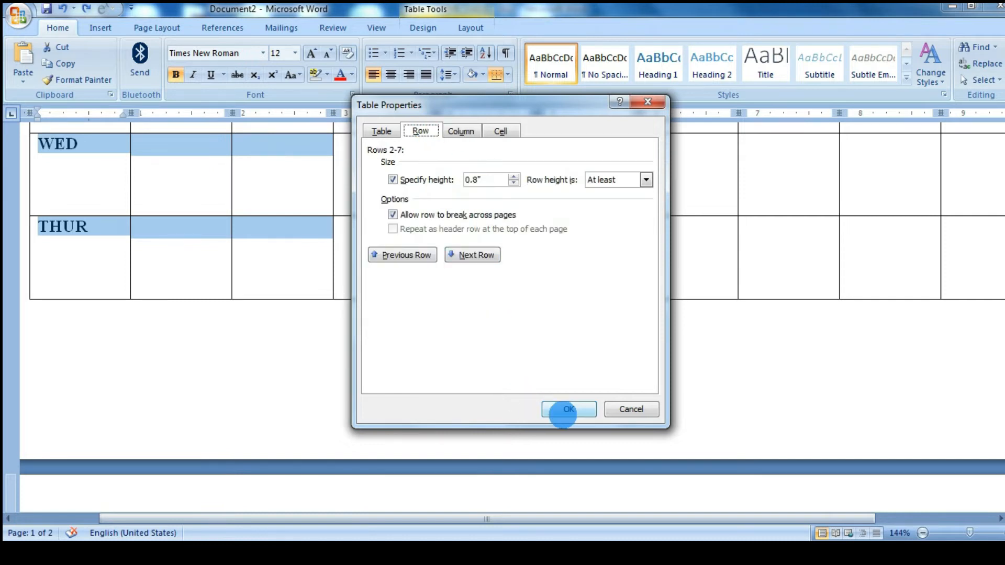
left_click(568, 409)
- Set the height of the DAY to FRI rows to 0.6" in the table properties
right_click(94, 390)
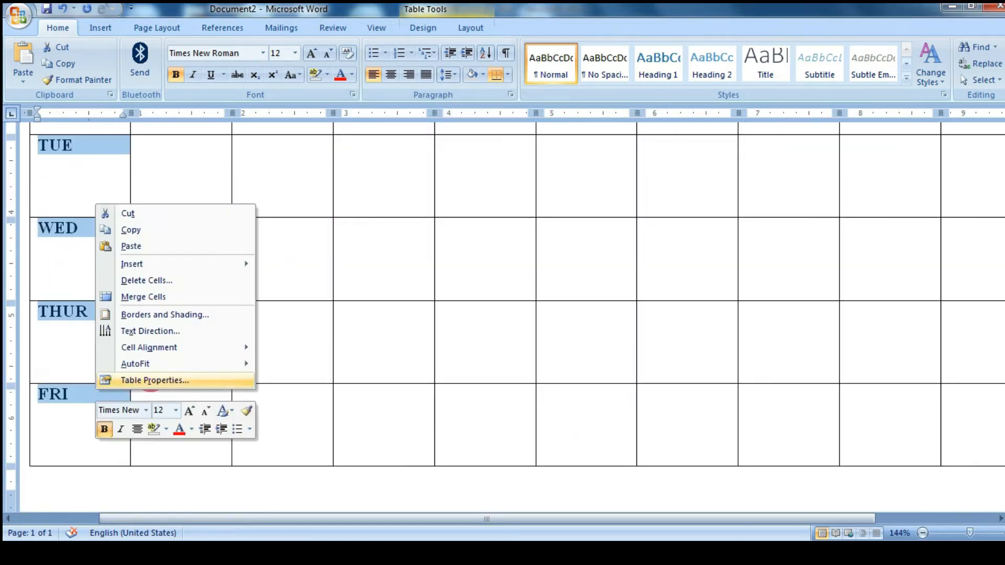
left_click(173, 379)
left_click(473, 180)
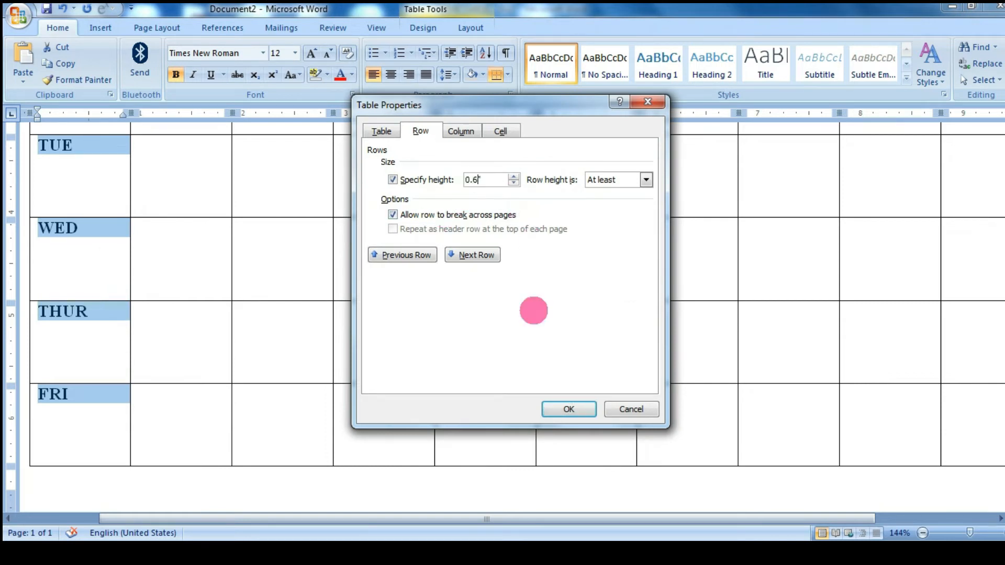
left_click(574, 409)
scroll(547, 417, "up", 3)
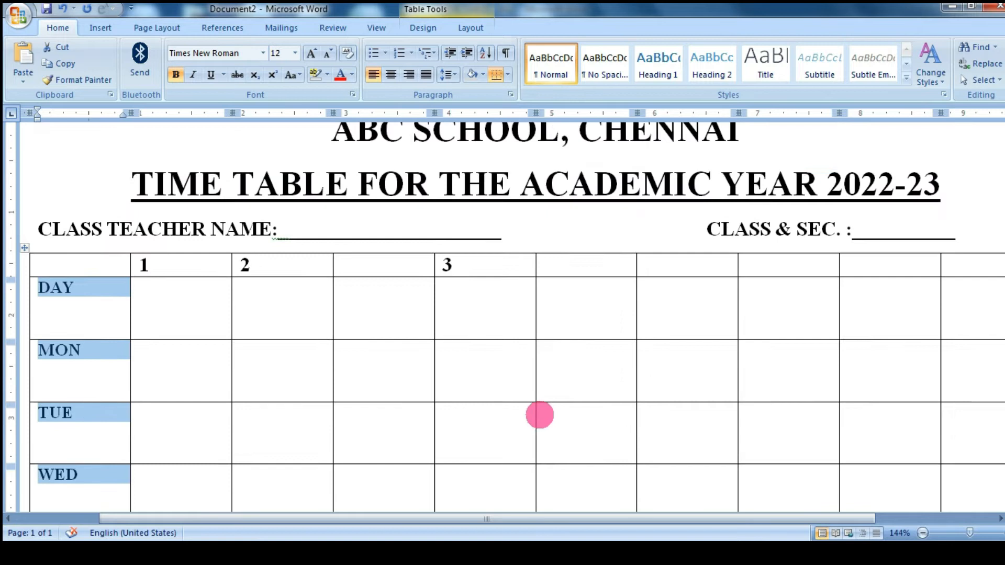
scroll(539, 415, "down", 1)
scroll(520, 424, "down", 2)
- Center the contents of all cells in the DAY to FRI rows horizontally and vertically
left_click(199, 335)
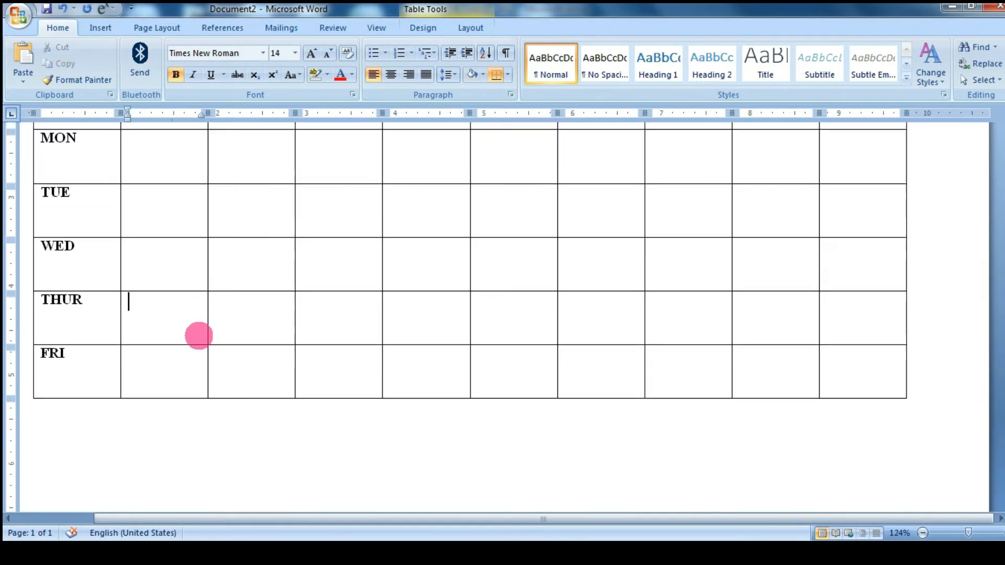
scroll(193, 333, "up", 3)
left_click(178, 330)
left_click(46, 269)
left_click_drag(51, 226, 833, 466)
scroll(832, 464, "down", 3)
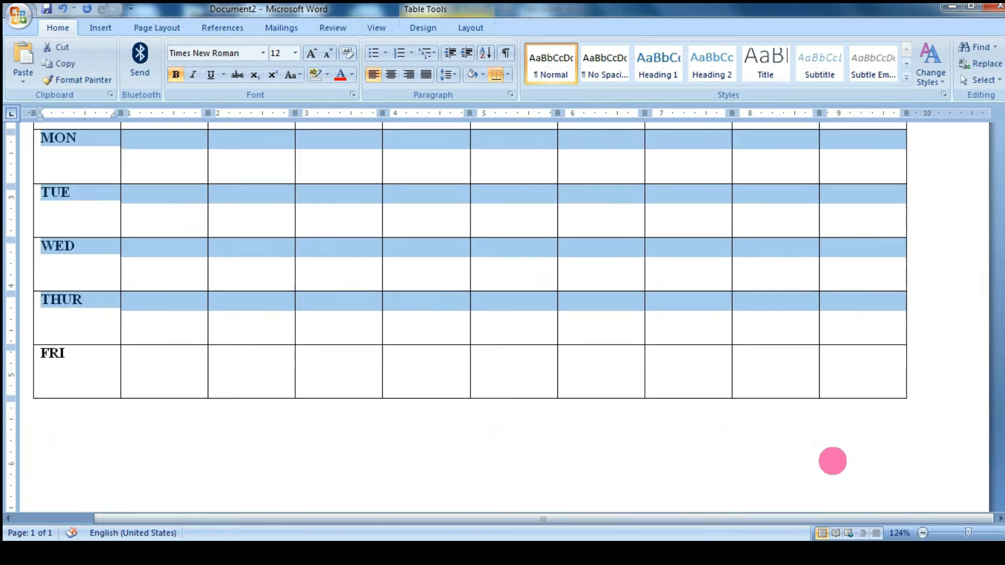
left_click_drag(901, 404, 890, 379)
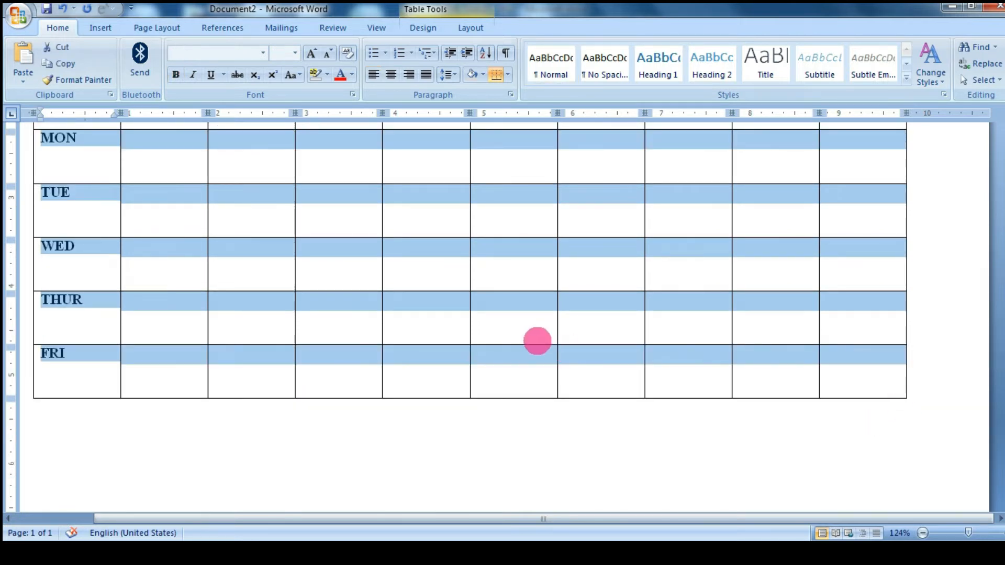
left_click(424, 16)
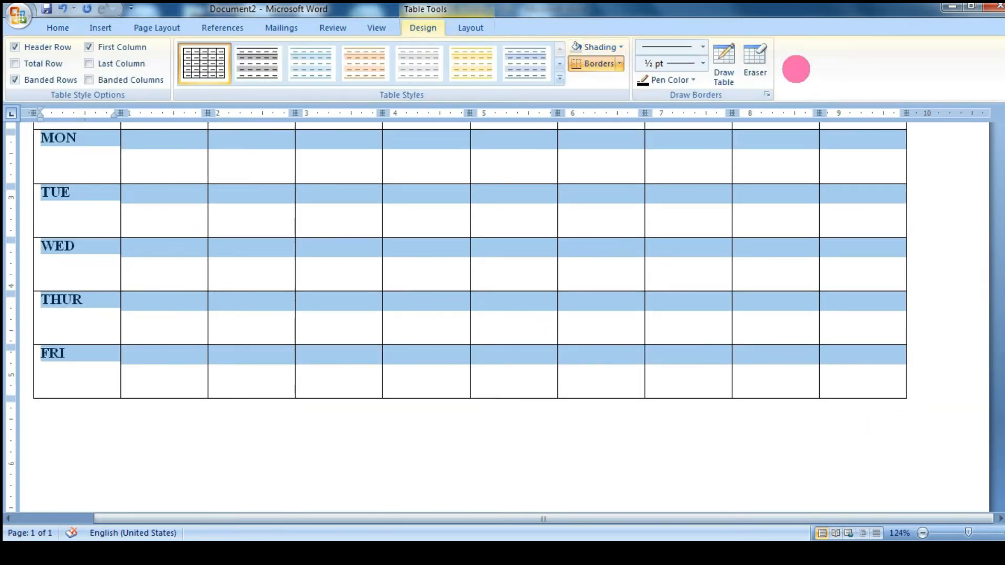
right_click(267, 303)
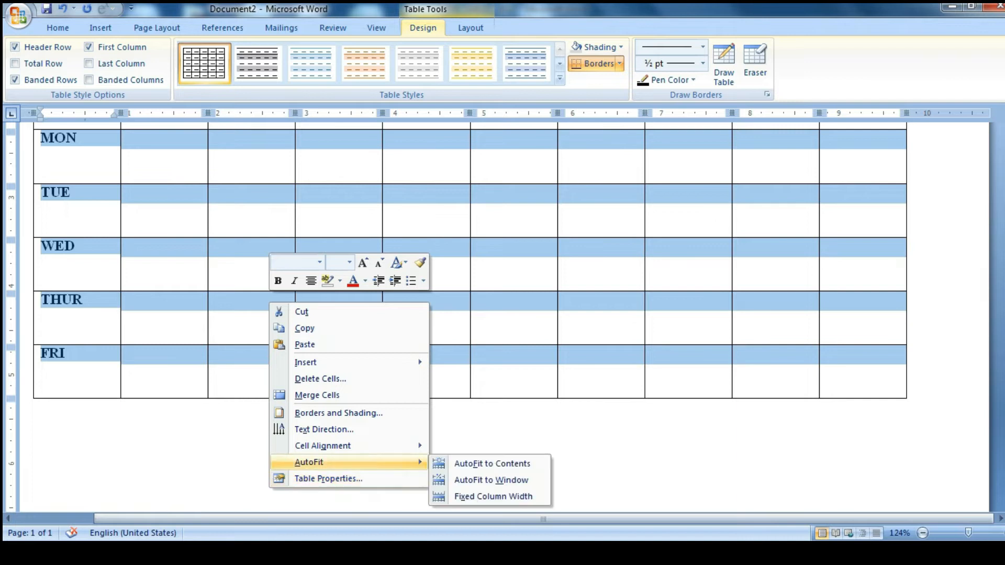
mouse_move(340, 446)
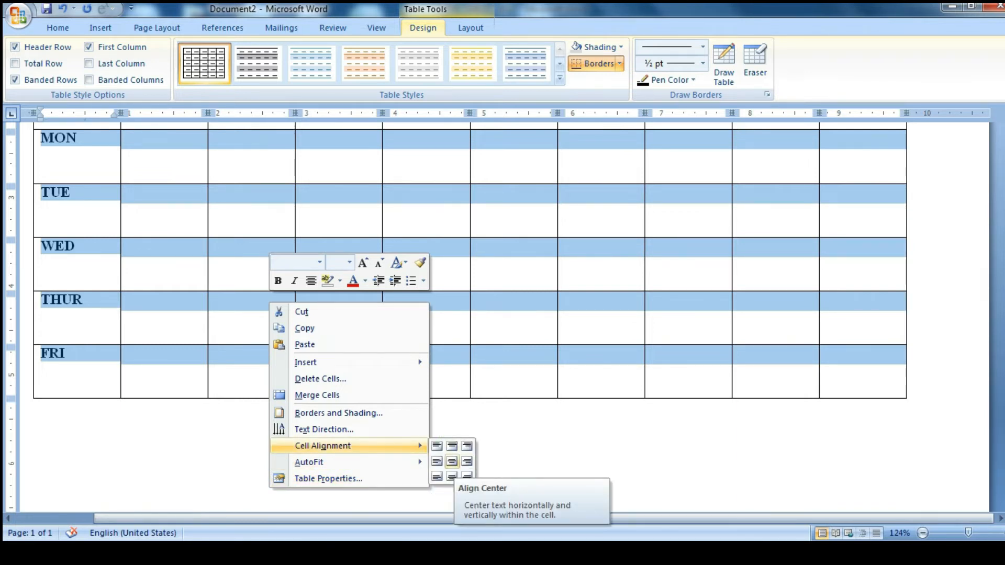
left_click(451, 461)
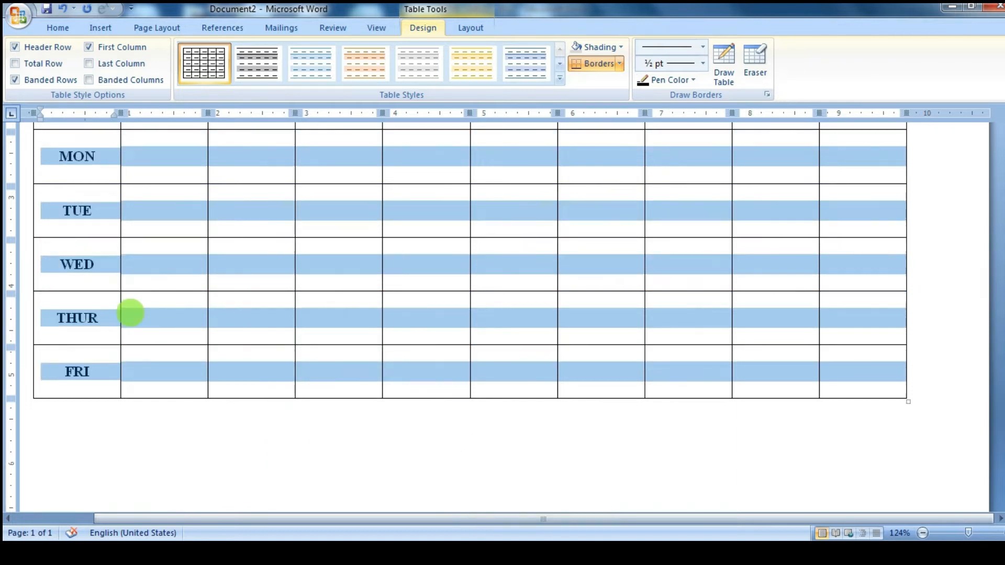
scroll(195, 385, "up", 2)
scroll(206, 274, "up", 3)
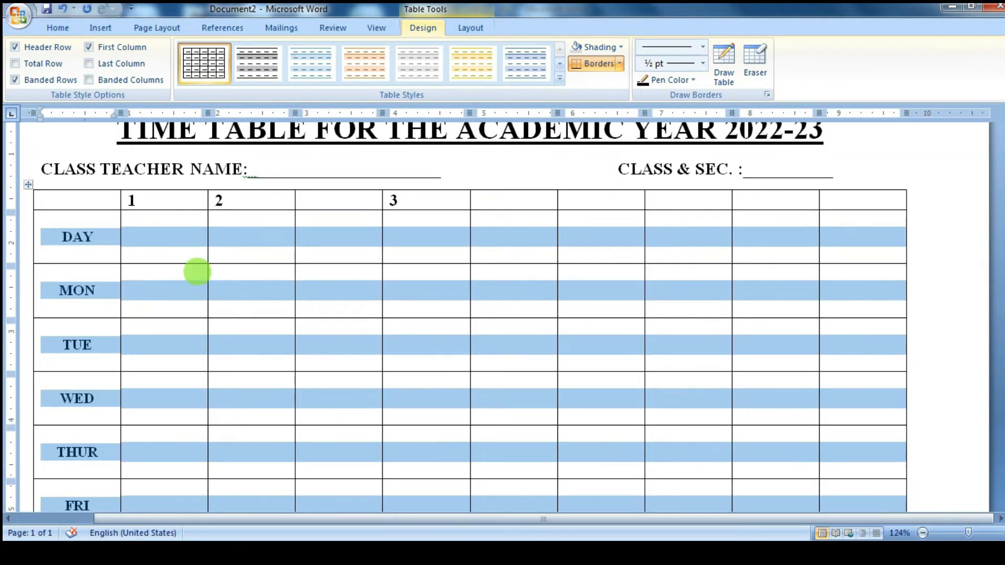
- Enter 4, 5, 6 and 7 in the first row's sixth, eighth, ninth and tenth cells, leaving the seventh cell blank
left_click(197, 271)
left_click(165, 234)
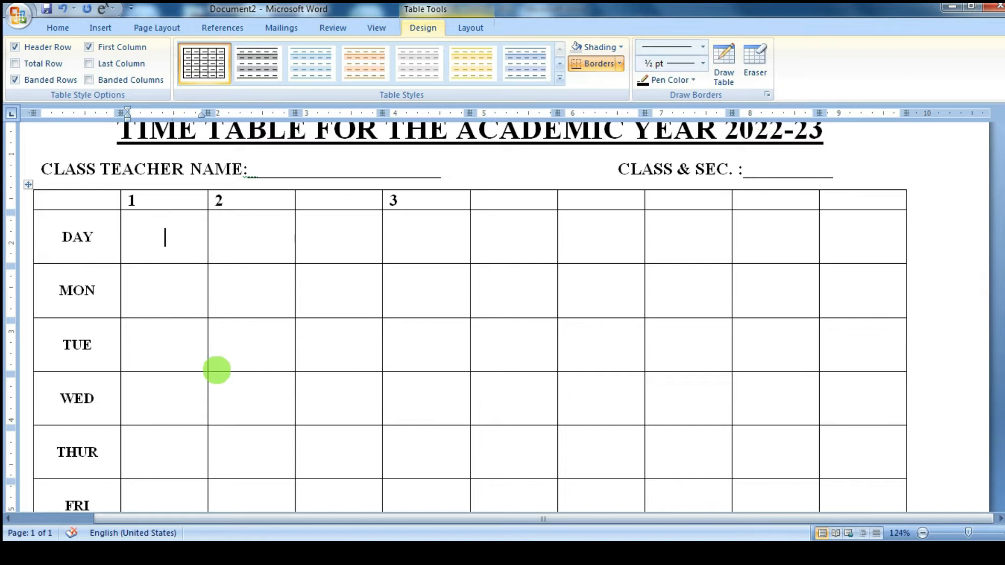
left_click(476, 200)
type("4")
key("Tab")
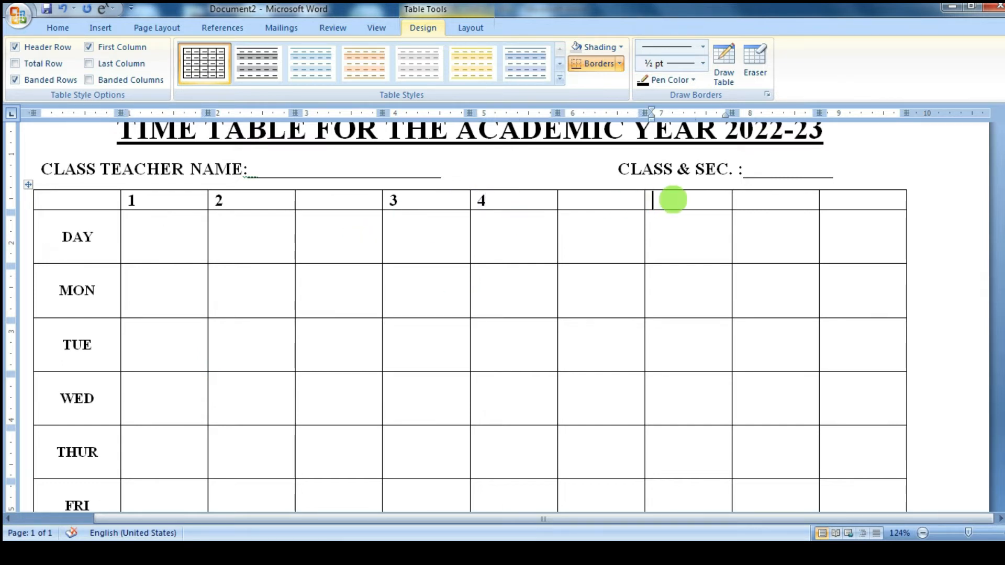
left_click(778, 199)
type("6")
left_click(839, 204)
type("7")
- Align the first row's cells from the second to the tenth column to the top center
left_click_drag(136, 204, 790, 186)
left_click(843, 195)
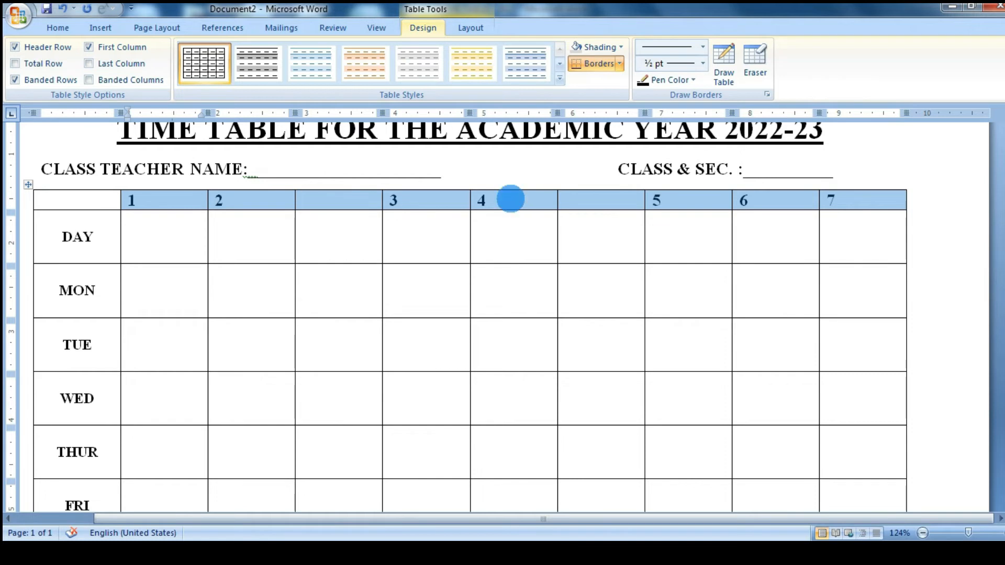
right_click(511, 199)
left_click(569, 375)
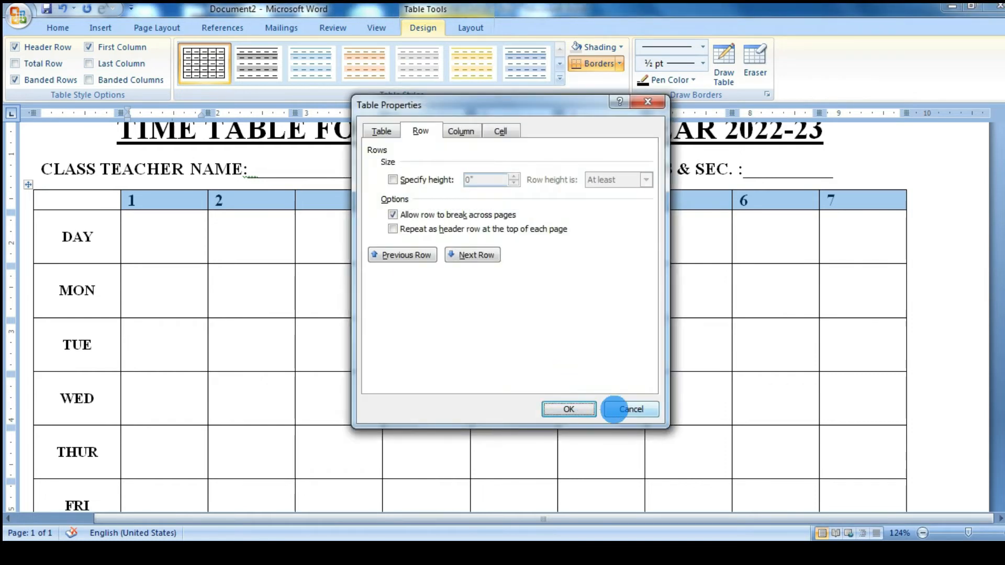
left_click(614, 409)
left_click(114, 26)
right_click(280, 206)
mouse_move(334, 349)
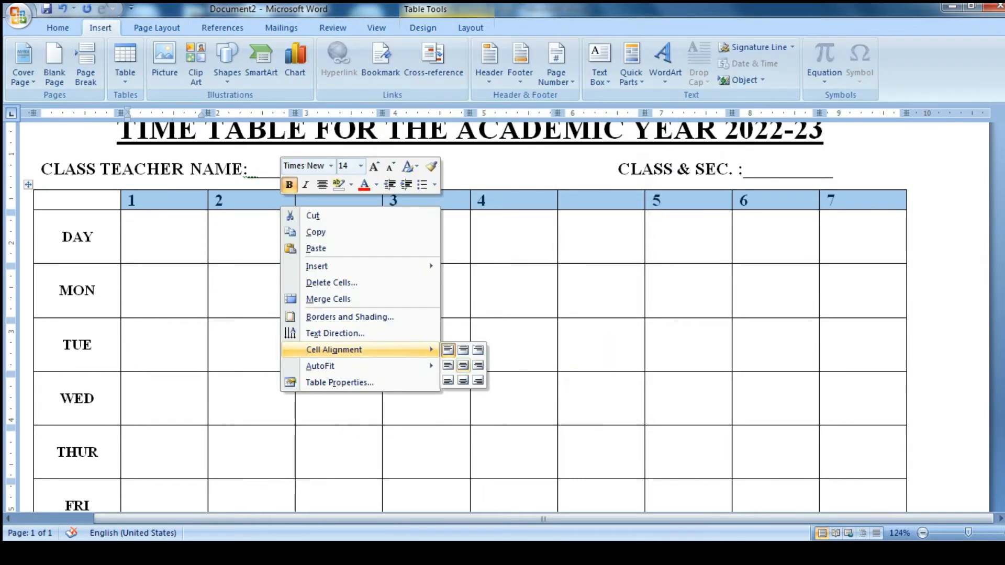
left_click(463, 349)
left_click(473, 314)
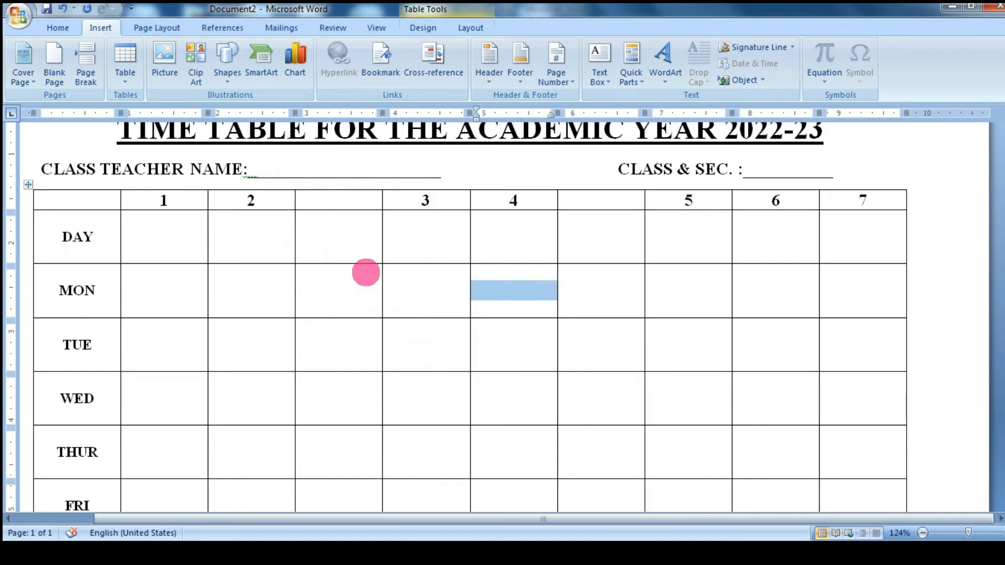
- Enter ENG in the DAY row's cell under period 1
left_click(157, 246)
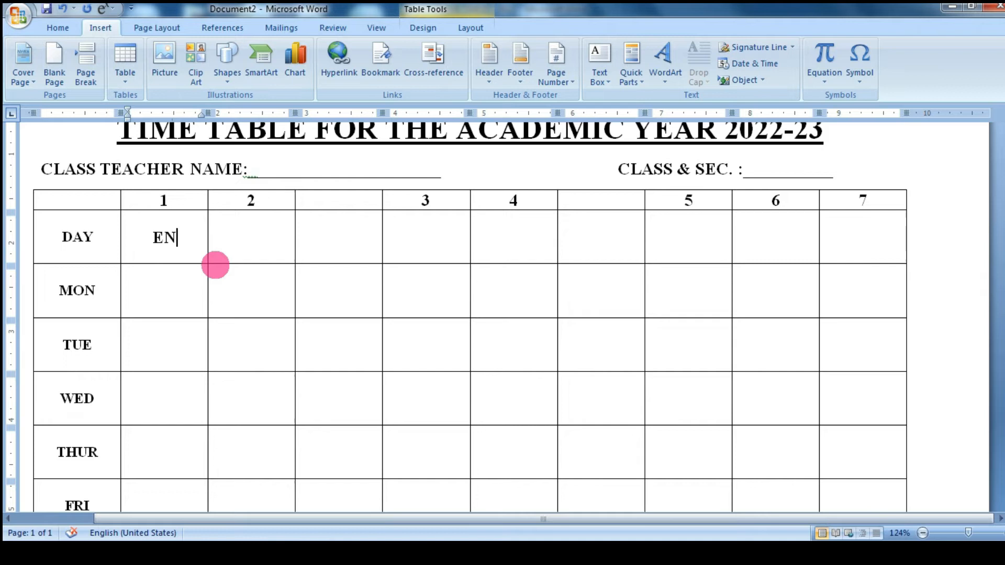
left_click_drag(314, 291, 729, 406)
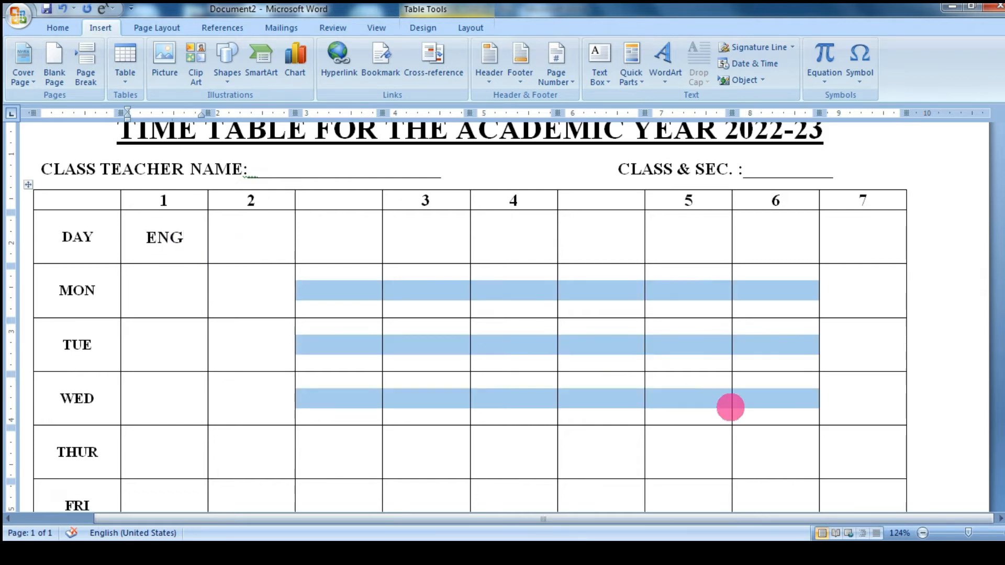
left_click(221, 336)
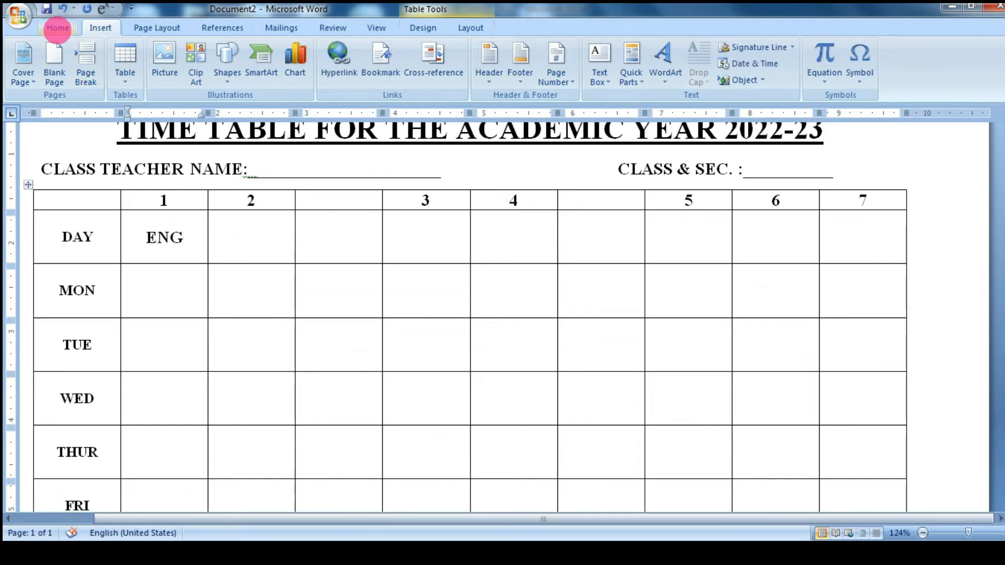
- Set all cells beside the DAY to FRI labels to Times New Roman, size 12
left_click(58, 27)
left_click(180, 339)
left_click_drag(143, 233, 547, 400)
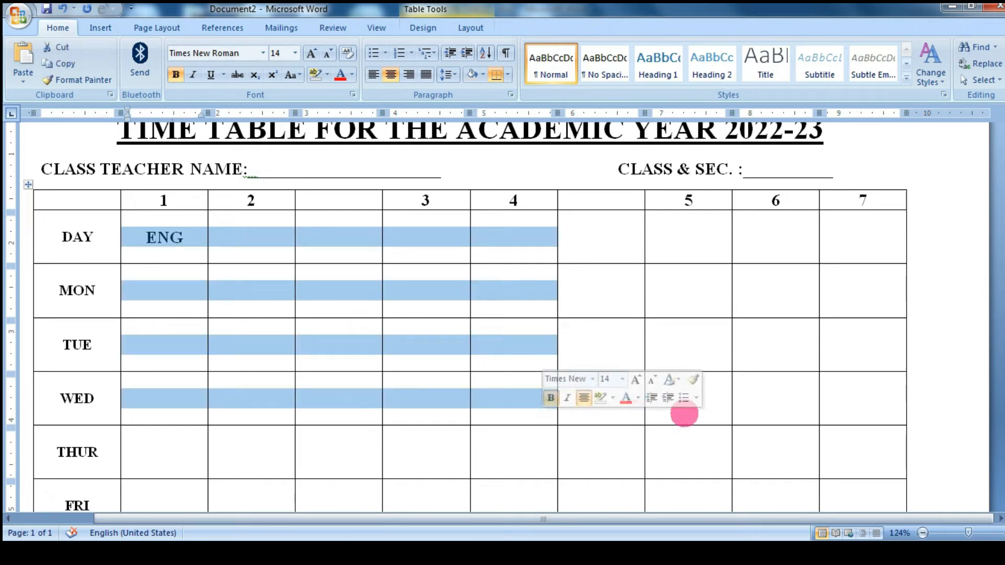
scroll(696, 410, "down", 5)
left_click_drag(850, 280, 225, 124)
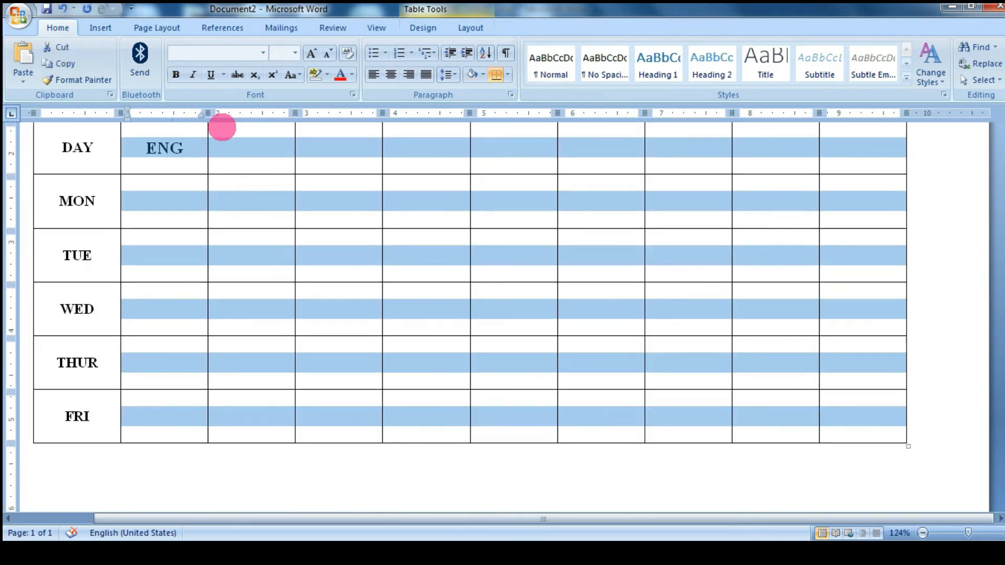
left_click(263, 53)
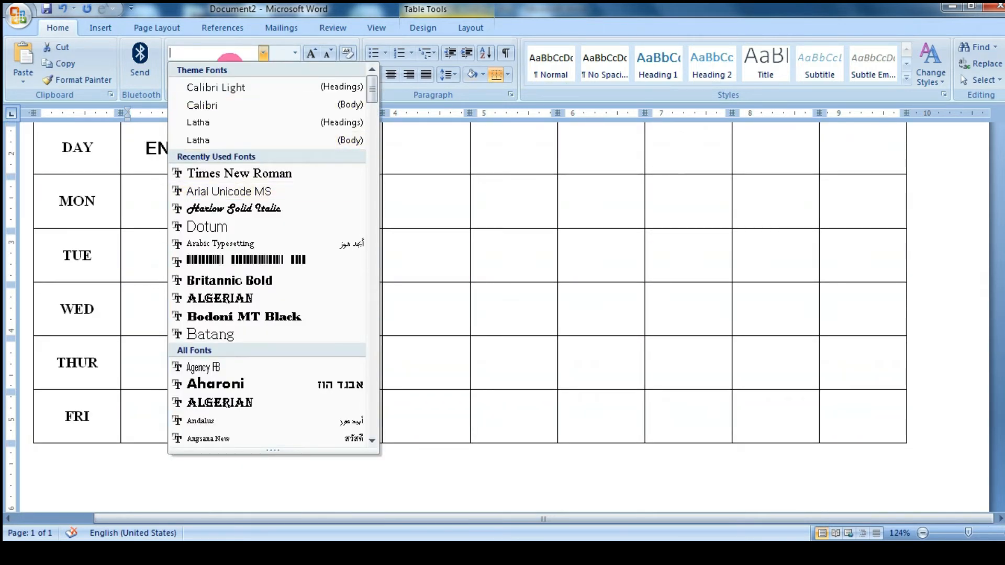
left_click(256, 173)
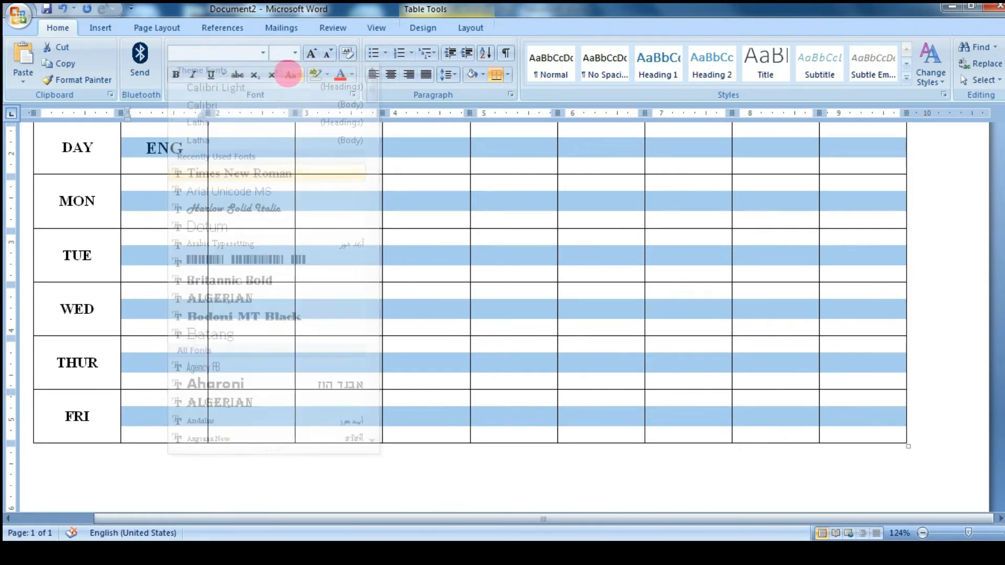
left_click(294, 53)
left_click(276, 119)
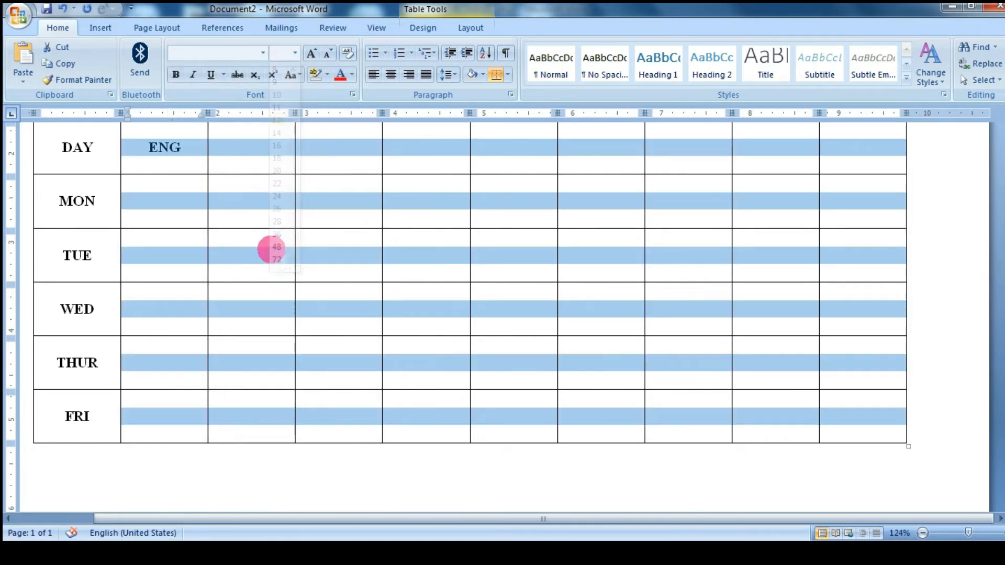
left_click(270, 249)
scroll(269, 314, "up", 3)
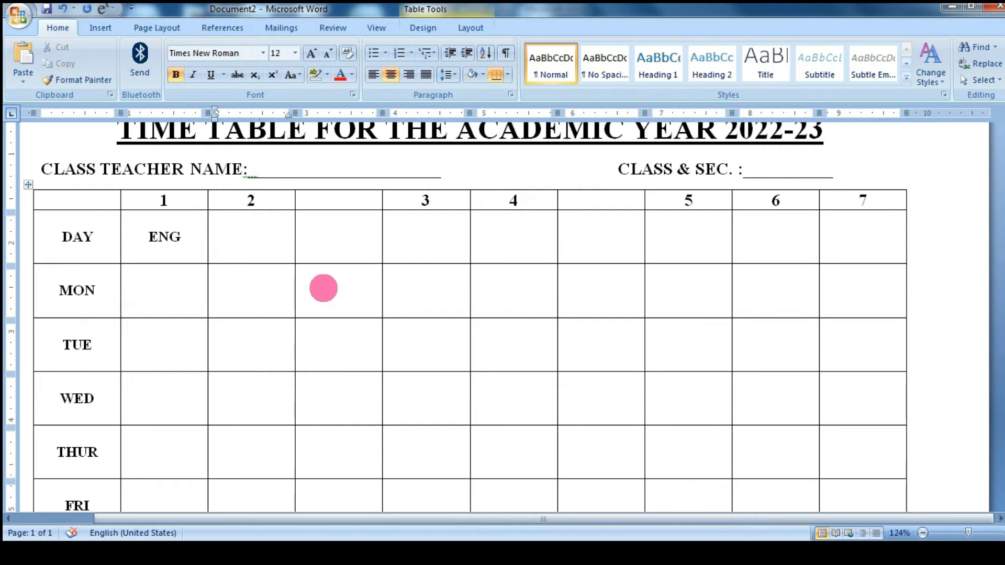
- Replace ENG with time slots across the DAY row, running from 9.00 a.m. – 9.50 a.m. to 3.00 p.m – 3.45 p.m
left_click(235, 243)
left_click_drag(135, 235, 209, 263)
key("Delete")
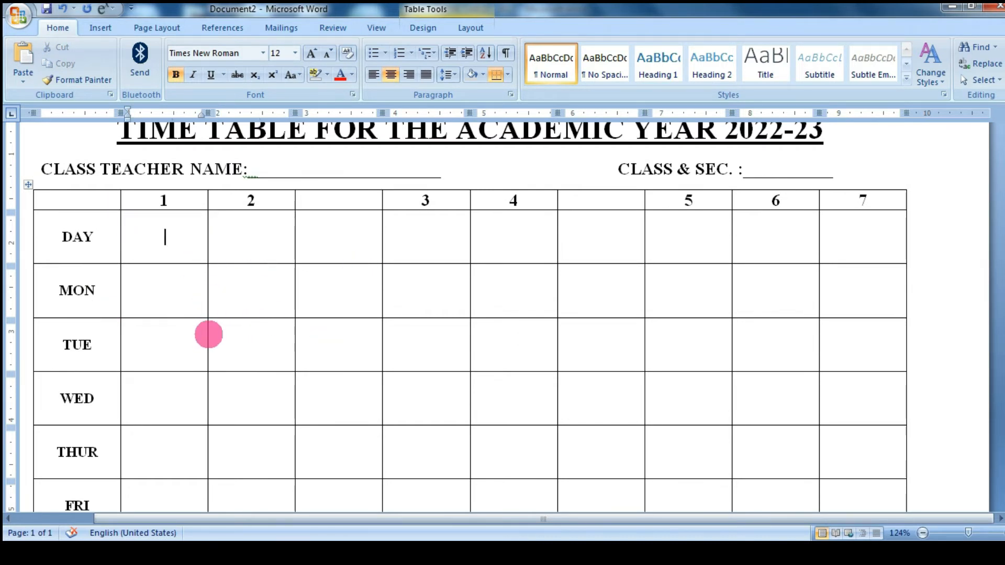
key("ctrl+v")
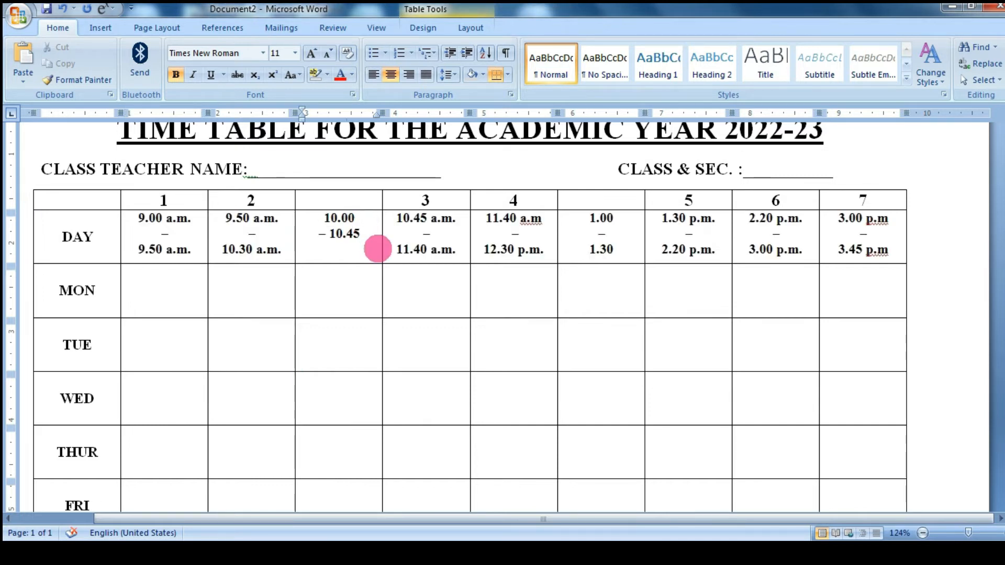
key("Return")
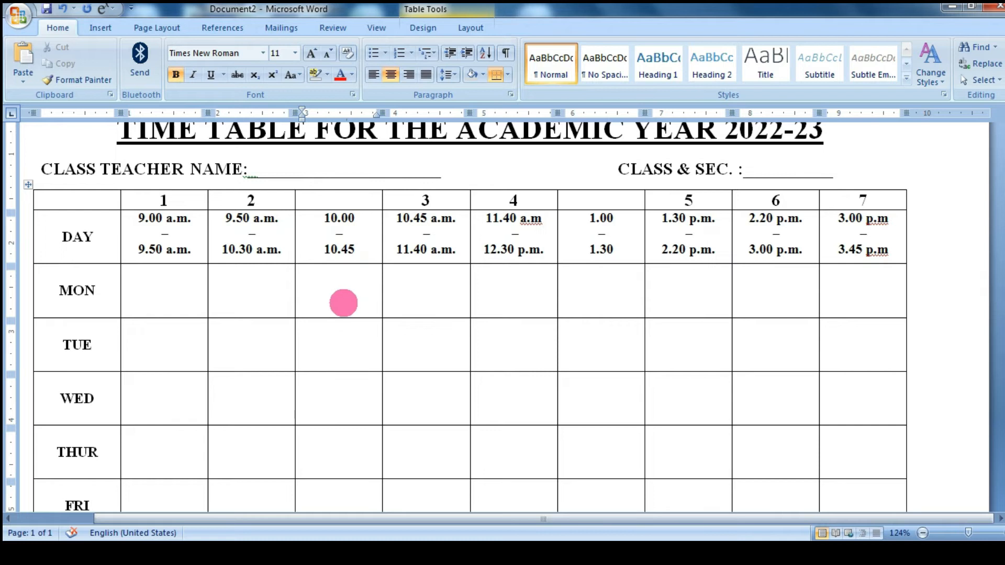
- Merge the MON to FRI cells under the 10.00 – 10.45 slot and enter BREAK TIME in the merged cell
left_click_drag(347, 308, 362, 378)
scroll(345, 410, "down", 3)
right_click(357, 375)
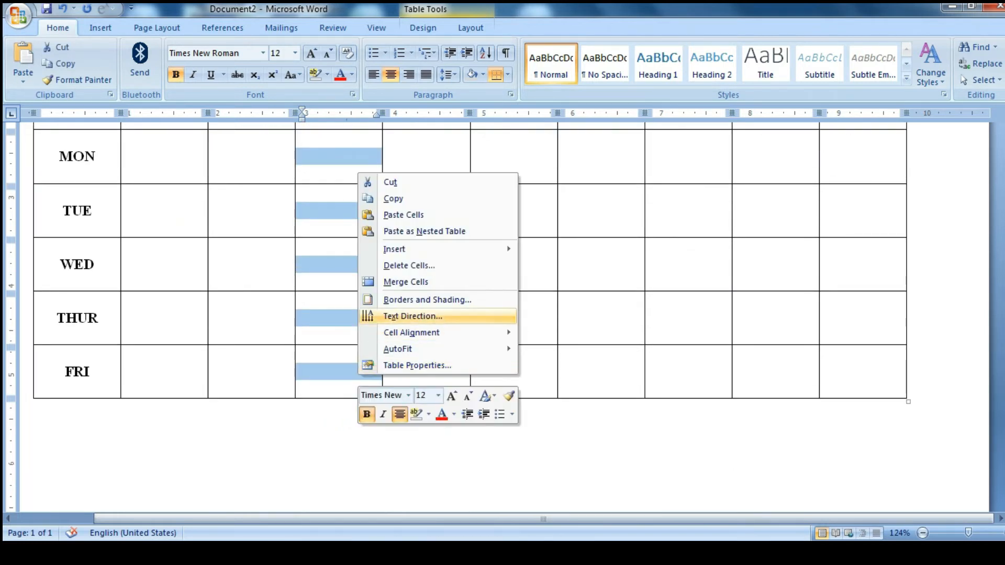
left_click(406, 281)
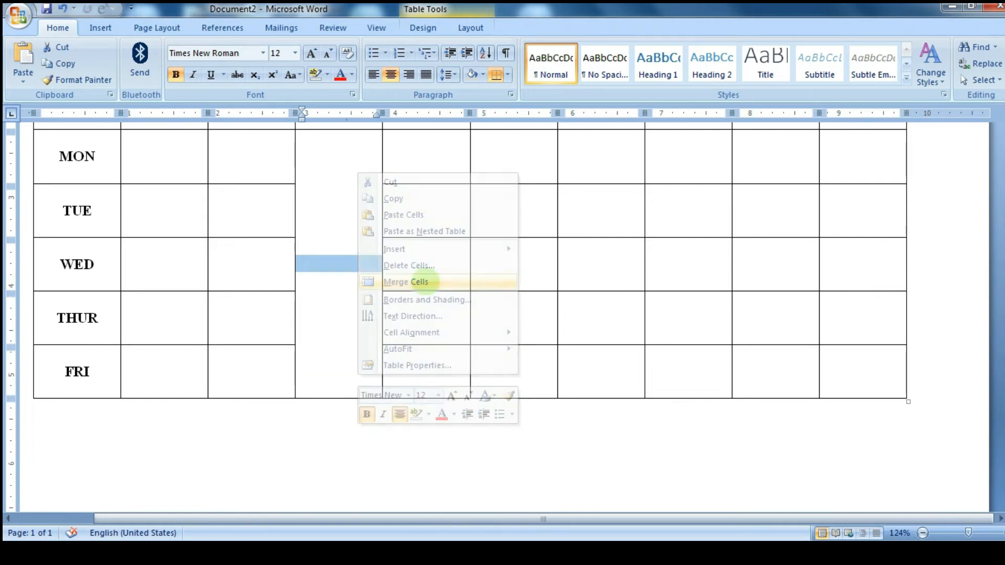
scroll(421, 293, "up", 2)
left_click(375, 400)
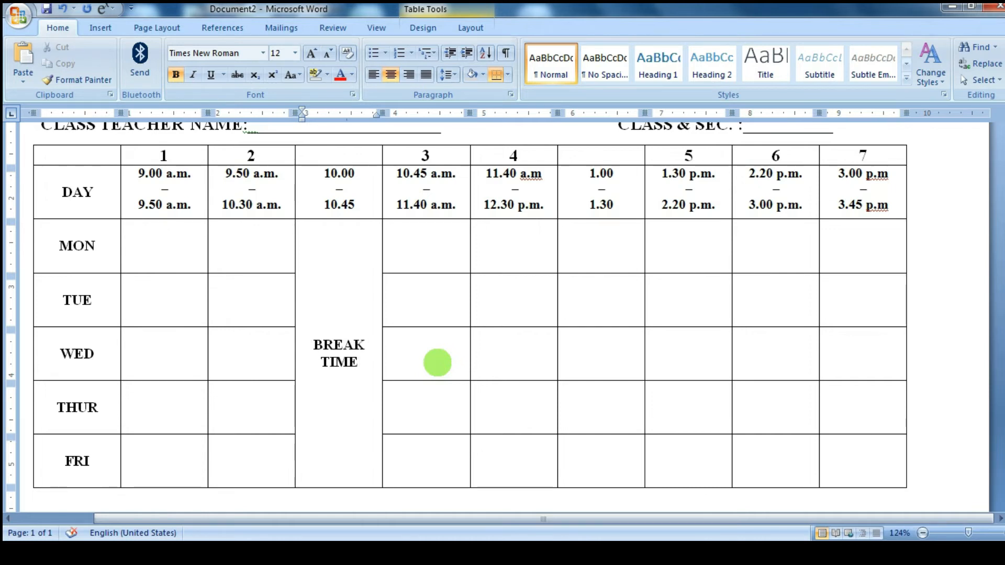
- Stack the letters of BREAK TIME one per line, with a blank line between the two words
key("Return")
key("Right")
key("Return")
key("Right")
key("Return")
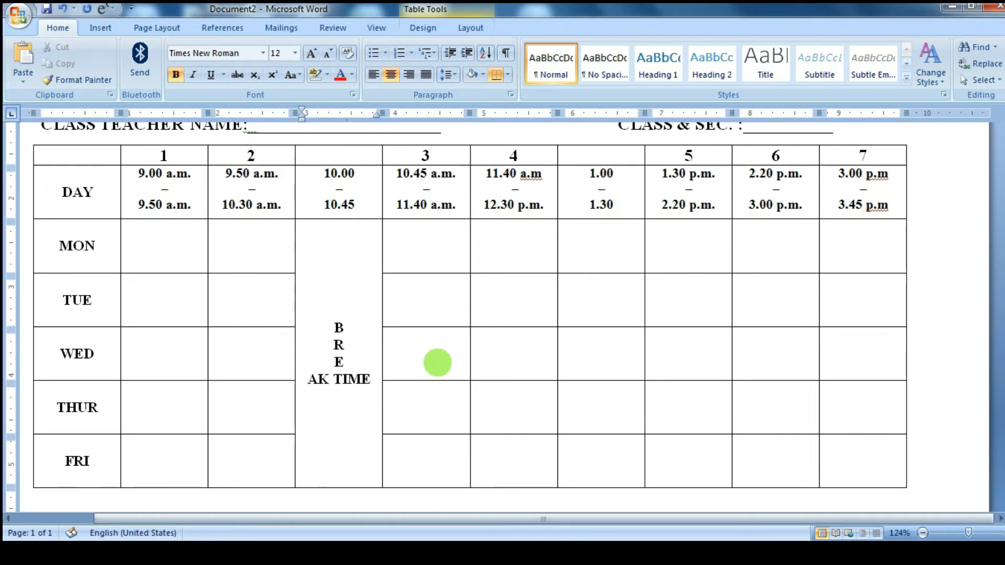
key("Right")
key("Return")
key("Right")
key("Return")
key("Return")
key("Right")
key("Right")
key("Return")
key("Right")
key("Return")
key("Right")
key("Return")
- Set the font size of the stacked BREAK TIME text to 18
left_click_drag(335, 274, 364, 434)
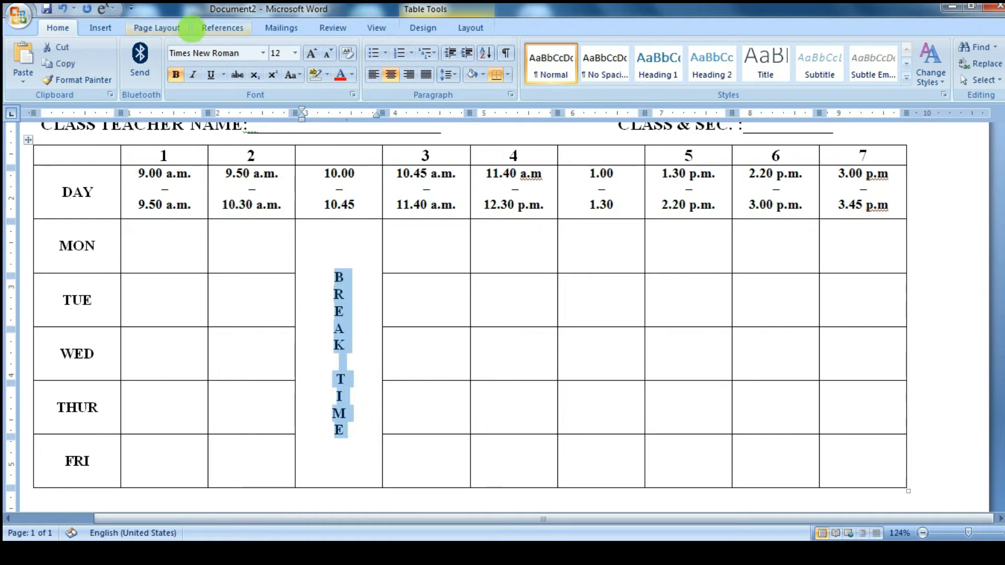
left_click(296, 52)
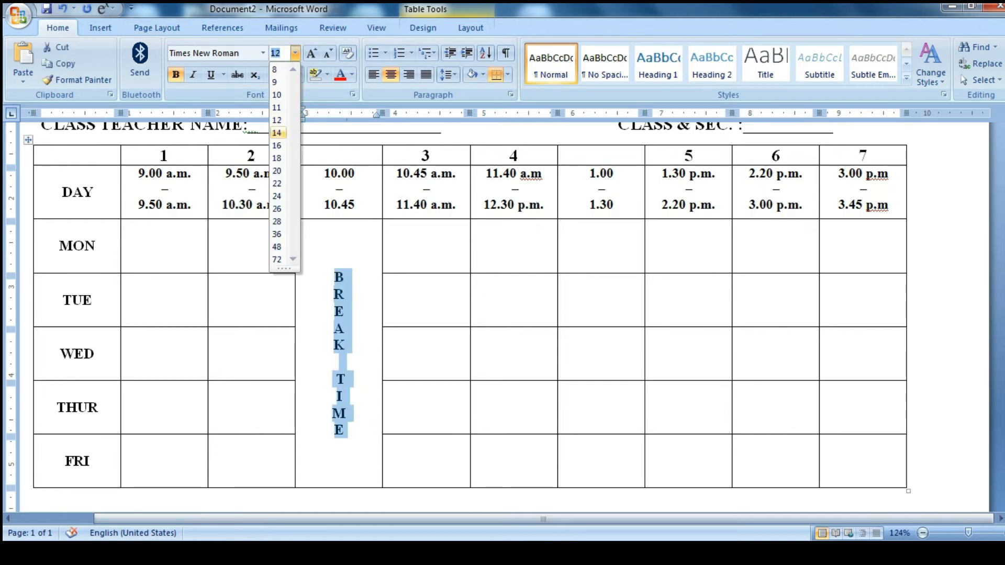
left_click(277, 184)
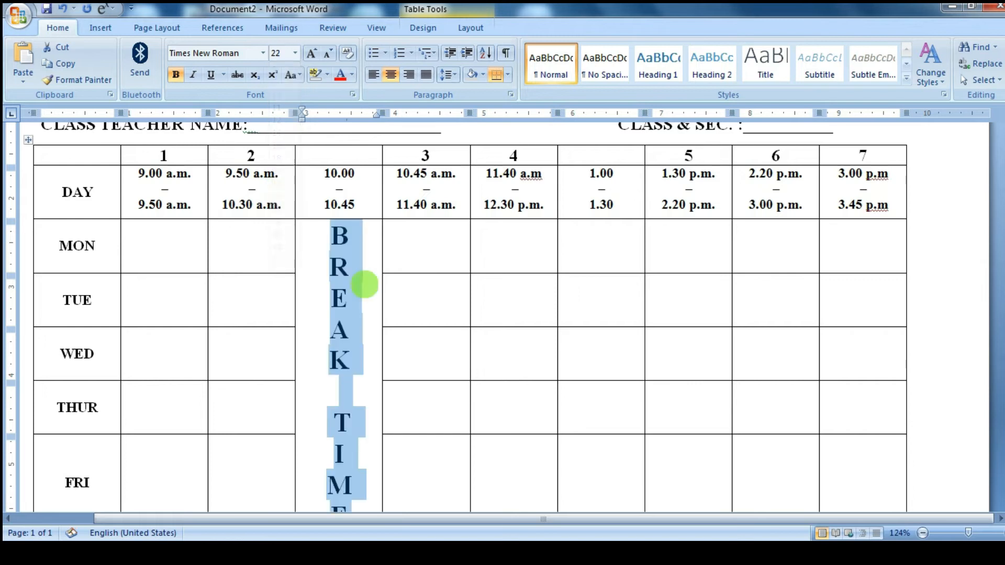
scroll(365, 284, "down", 3)
scroll(360, 269, "up", 2)
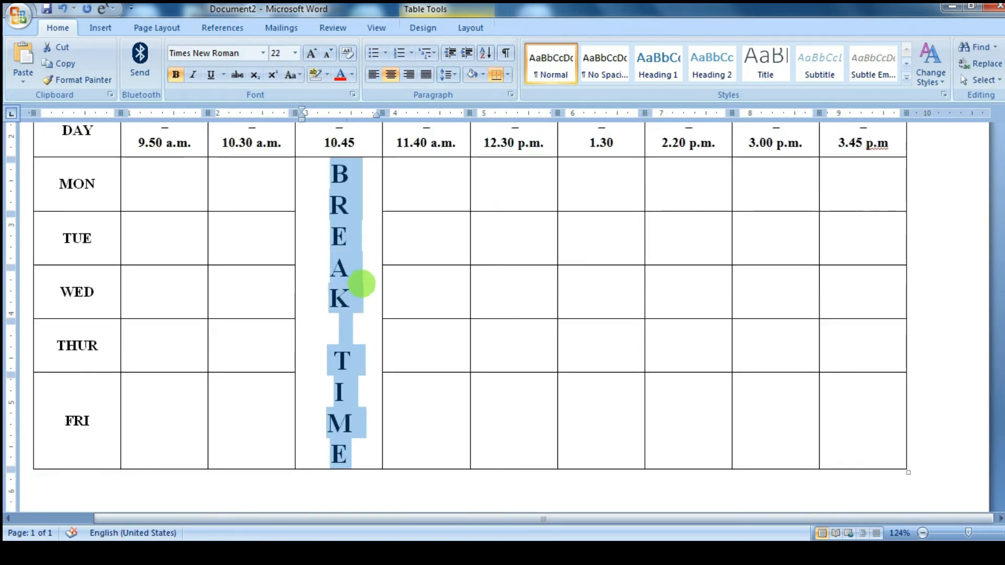
left_click(329, 53)
left_click(328, 53)
left_click(329, 53)
left_click(329, 53)
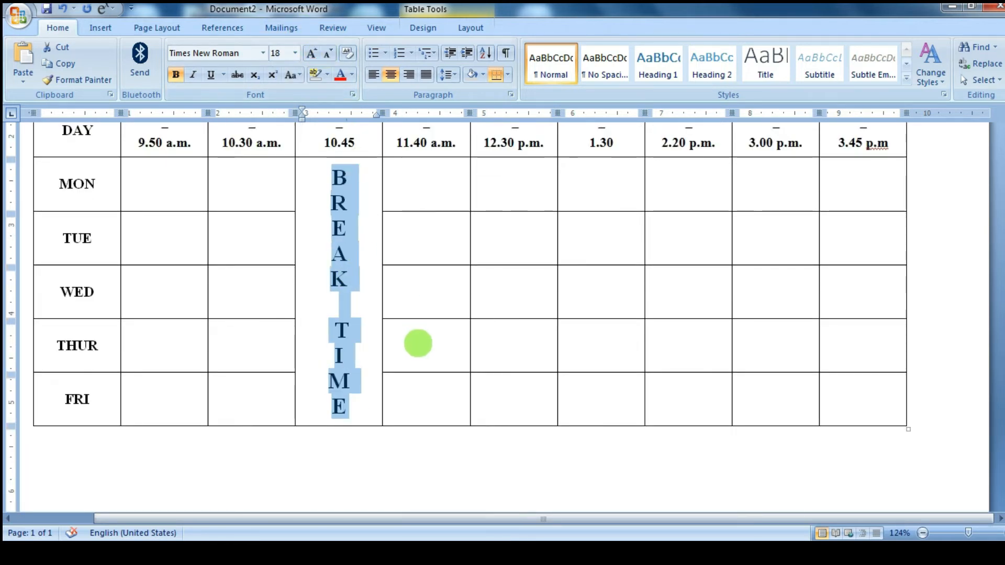
- Narrow the break column by moving its border with the period 2 column toward period 3
left_click(419, 341)
scroll(326, 268, "up", 3)
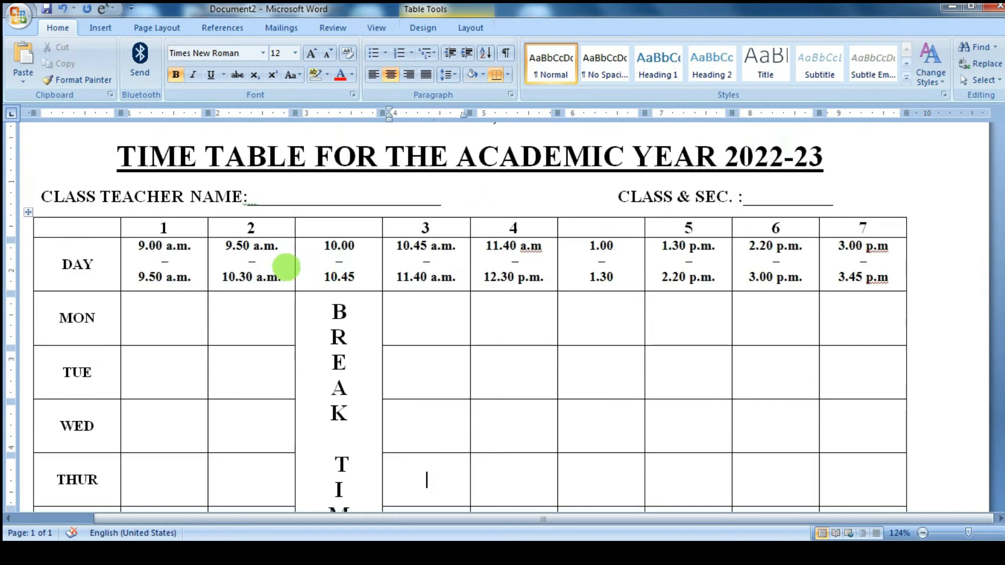
left_click_drag(294, 260, 328, 278)
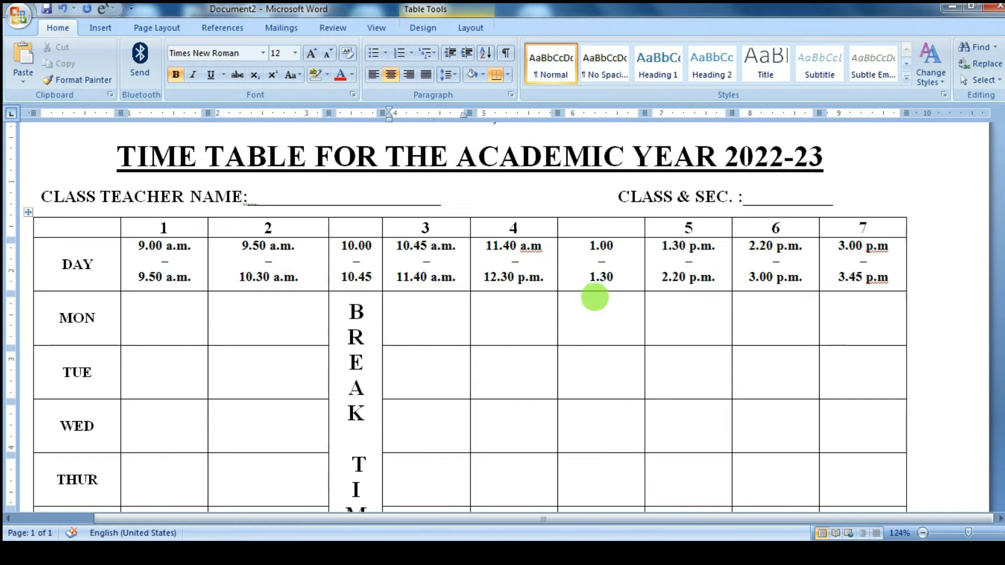
- Enter LUNCH TIME in the MON cell under the 1.00 – 1.30 slot and merge that column's MON to FRI cells
left_click(599, 315)
scroll(607, 338, "down", 3)
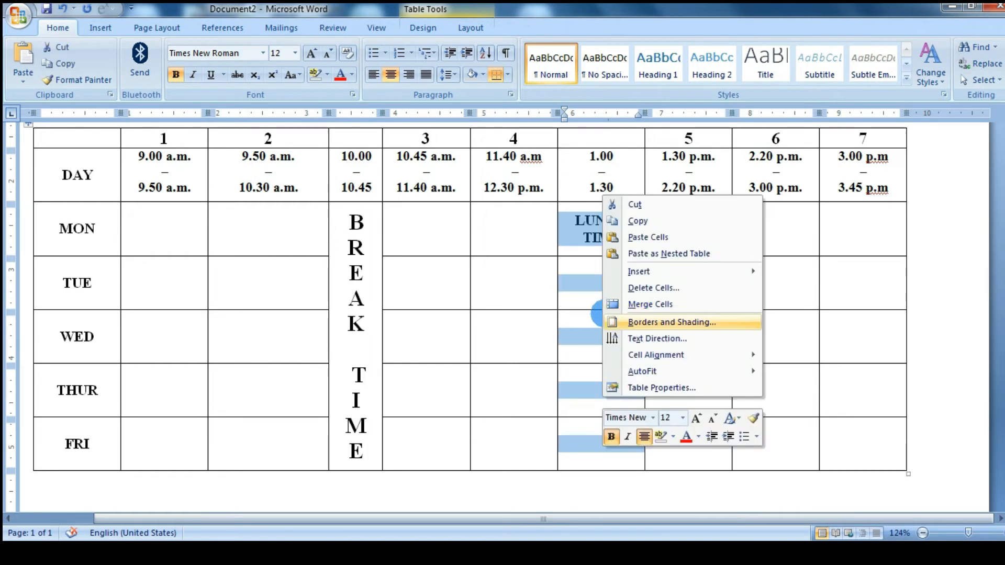
left_click(557, 241)
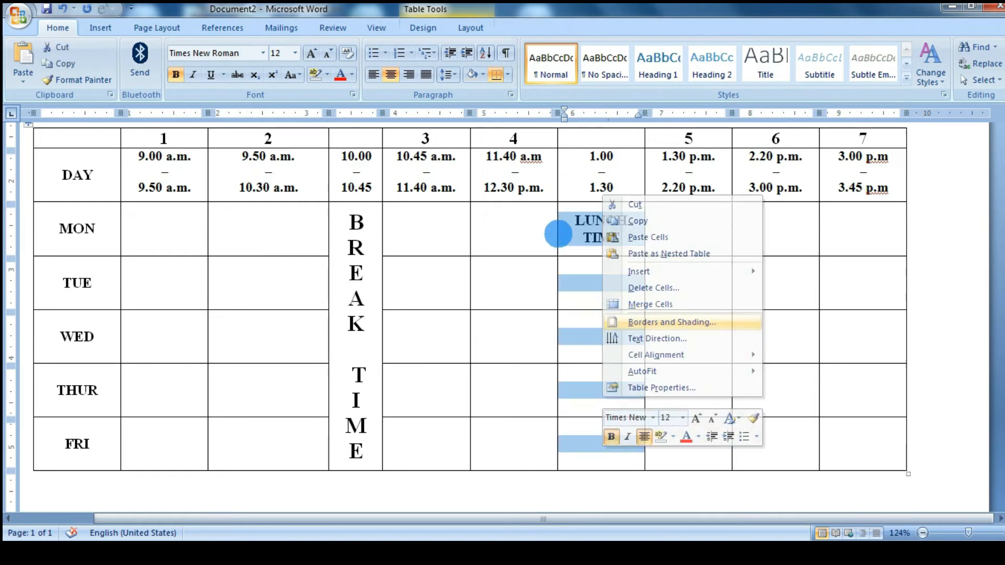
left_click(593, 242)
left_click_drag(576, 246, 607, 449)
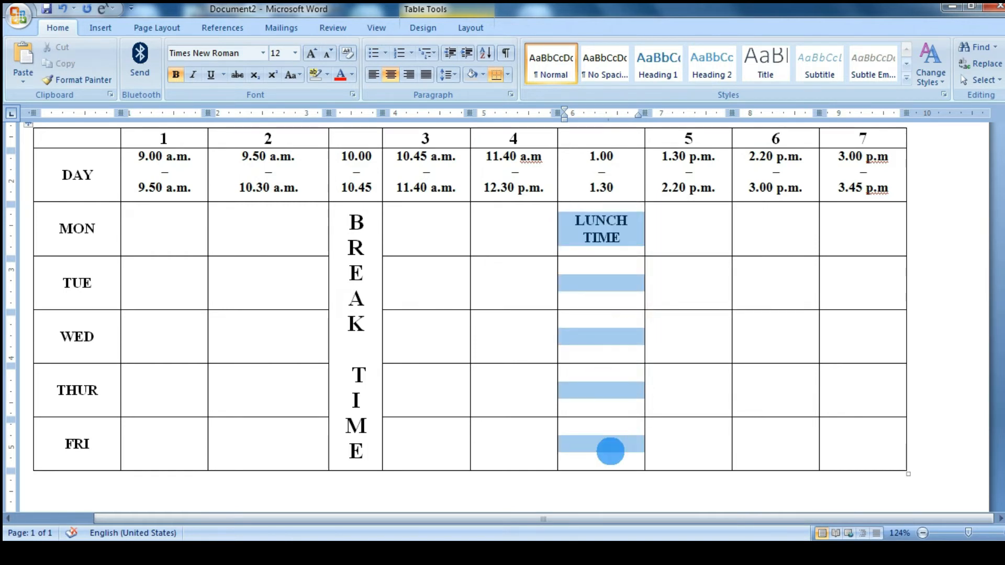
right_click(610, 449)
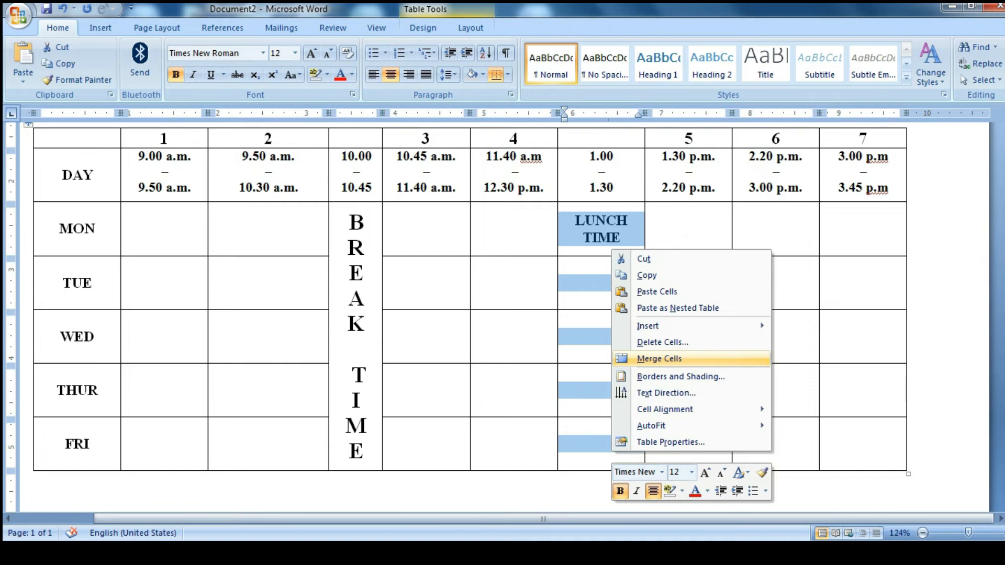
left_click(660, 358)
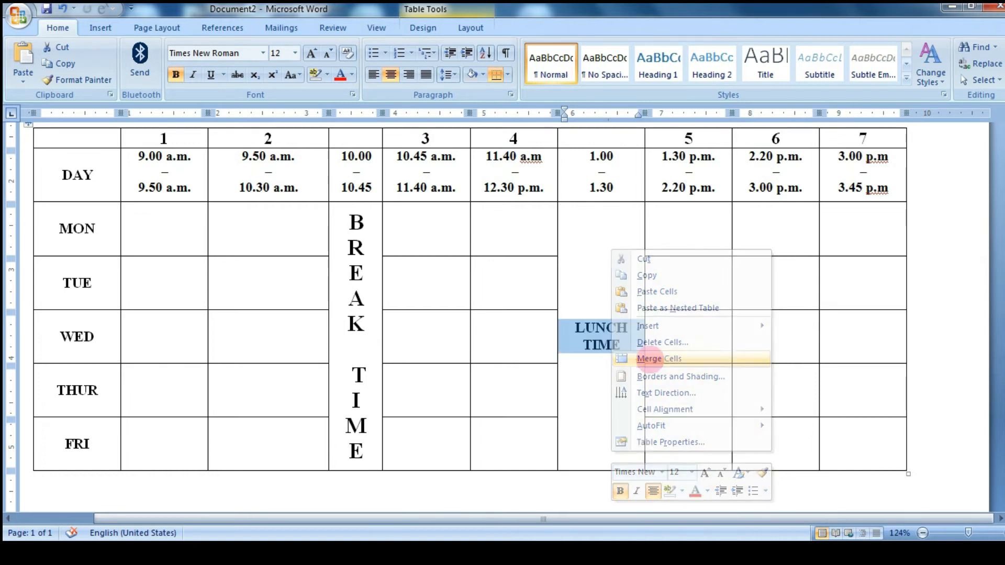
- Stack the letters of LUNCH TIME one per line, with a blank line between the two words
left_click(585, 329)
left_click(607, 357)
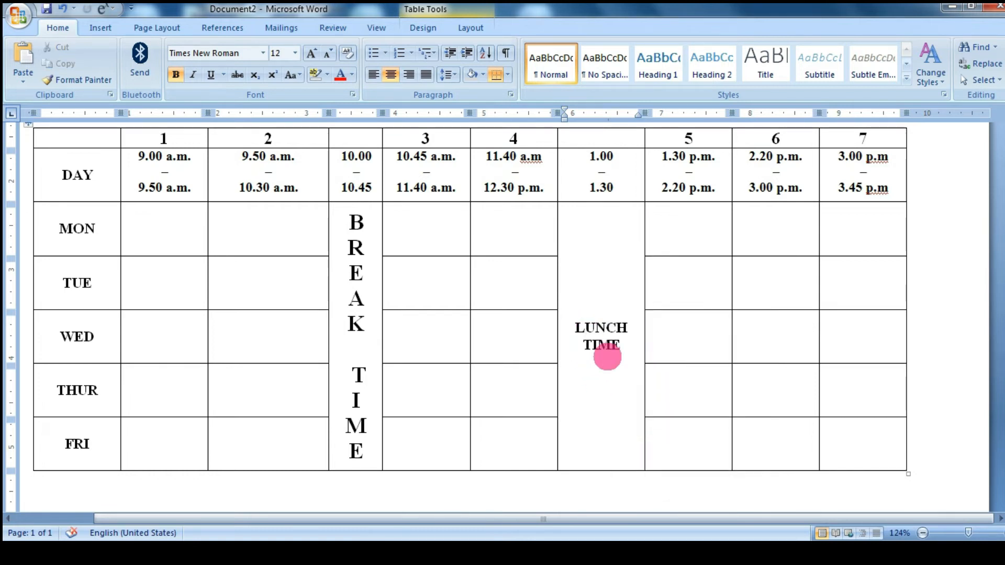
key("Return")
key("Right")
key("Return")
key("Right")
key("Return")
key("Right")
key("Return")
key("Right")
key("Return")
key("Right")
key("Return")
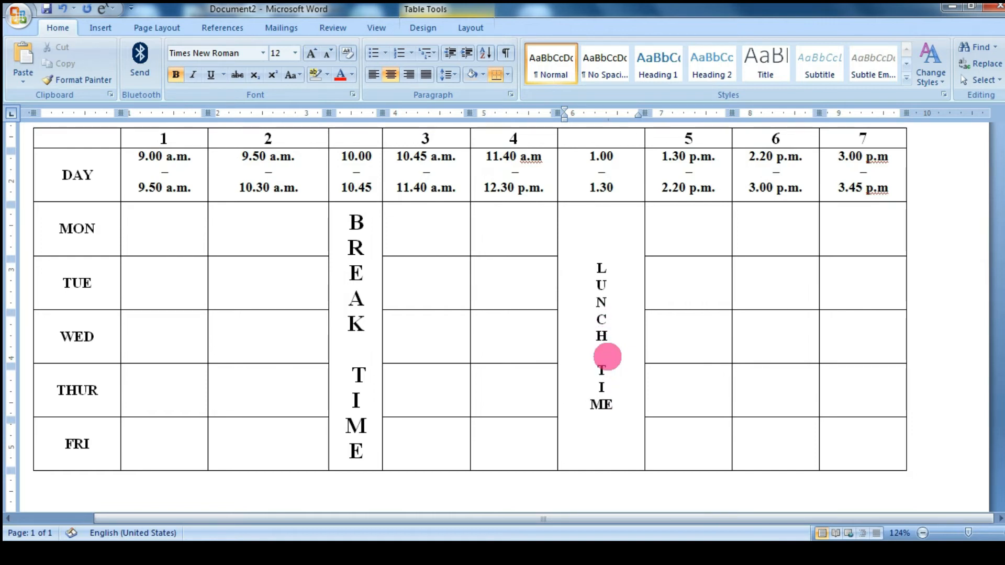
key("Up")
key("Up")
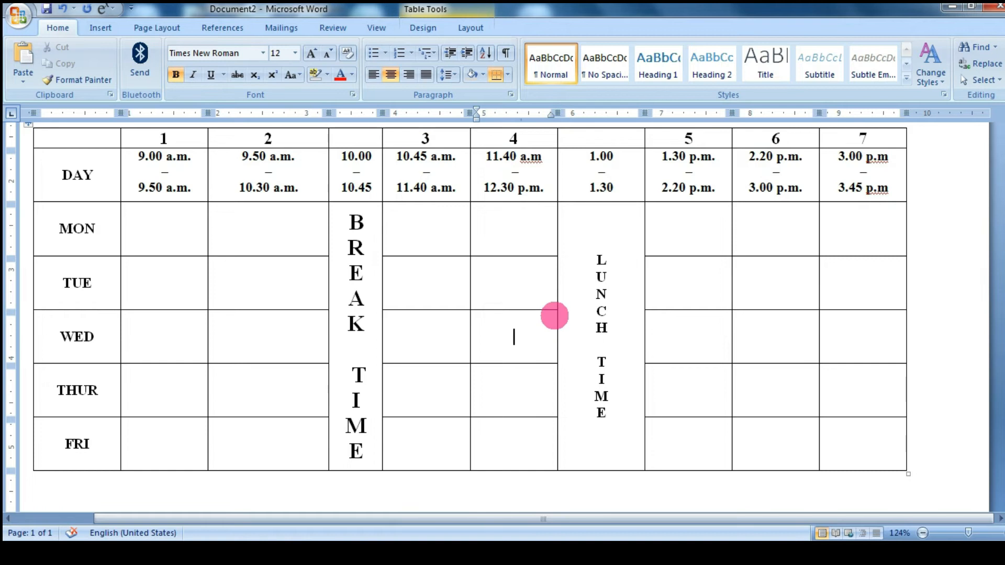
- Set the stacked LUNCH TIME text to font size 18 and narrow the lunch column from both sides
left_click_drag(581, 255, 620, 419)
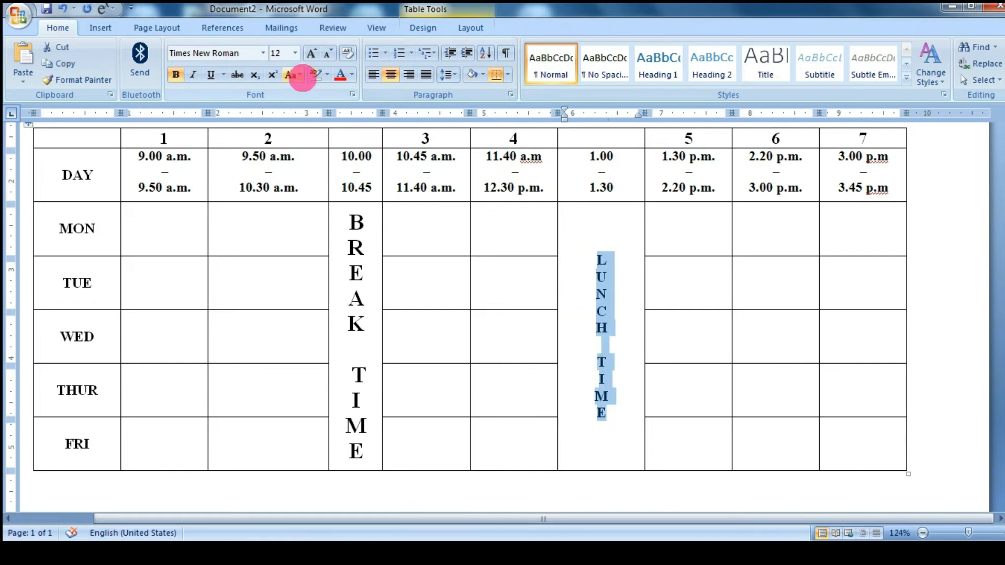
left_click(296, 52)
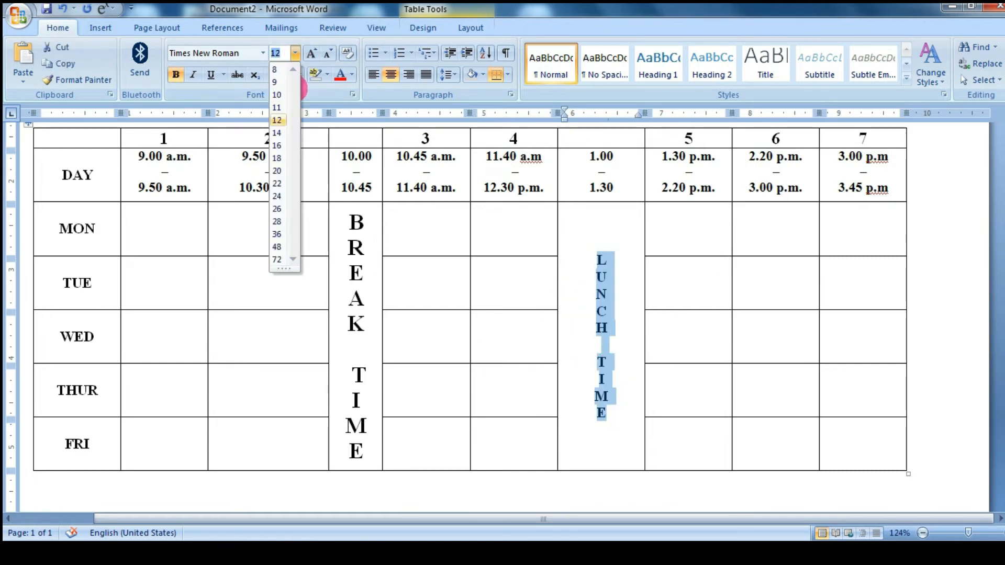
left_click(276, 162)
left_click(690, 390)
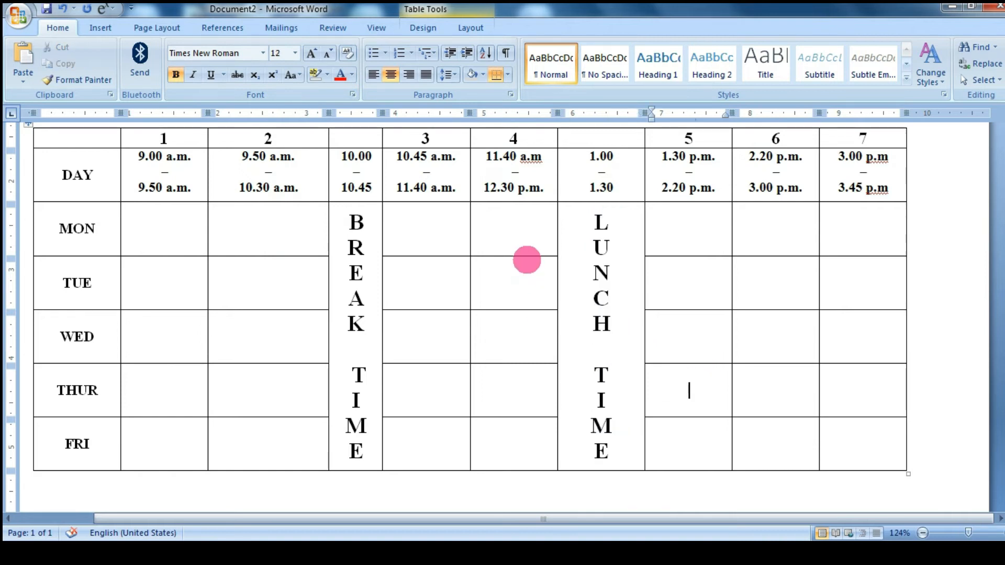
left_click_drag(556, 220, 584, 220)
left_click_drag(643, 236, 638, 224)
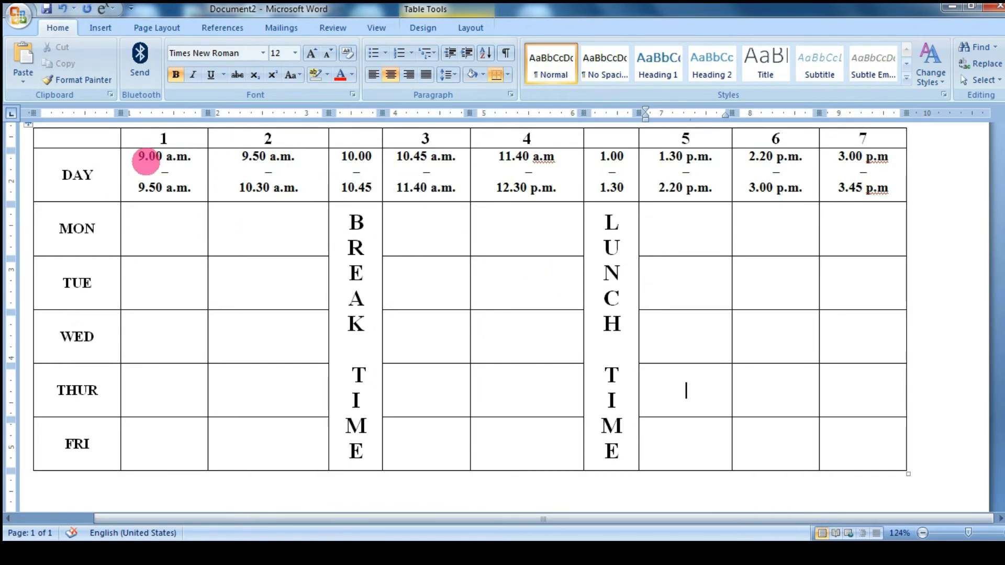
- Try to distribute the period 1 and 2 columns evenly from the time-slot row down to FRI, and undo it
scroll(149, 157, "up", 2)
left_click_drag(202, 258, 227, 278)
scroll(283, 399, "down", 6)
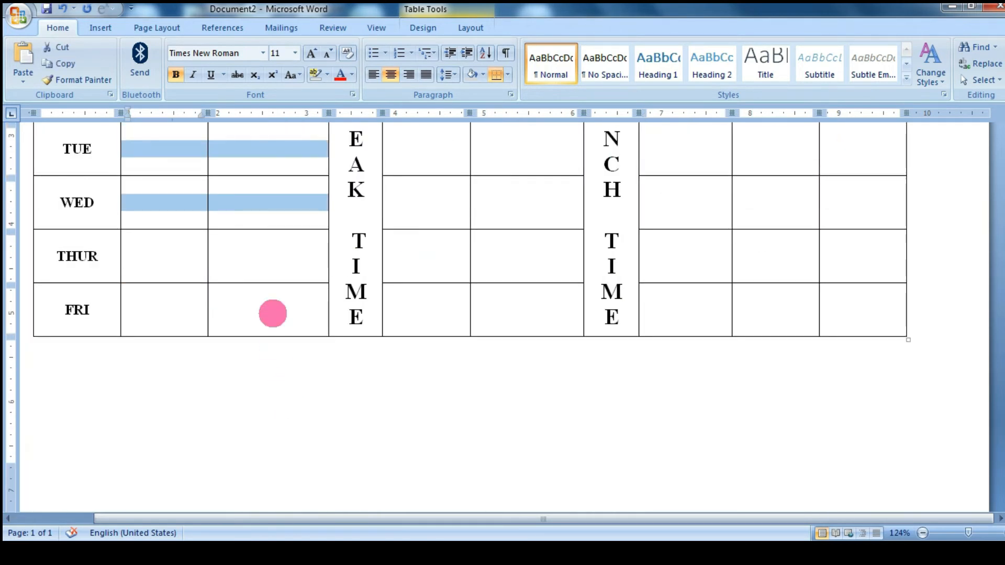
left_click(271, 294)
scroll(261, 307, "up", 5)
left_click_drag(150, 224, 278, 505)
left_click(471, 28)
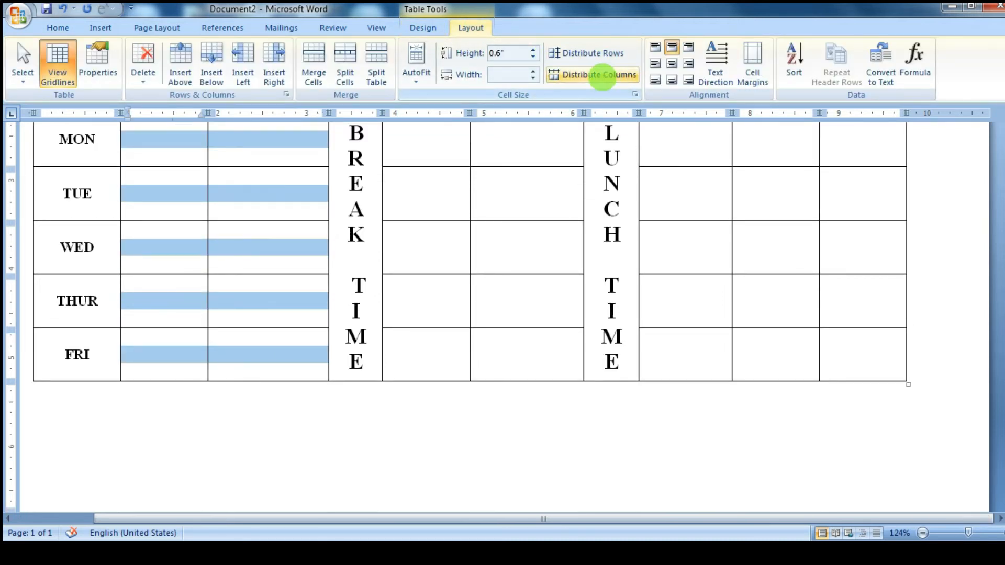
left_click(601, 75)
scroll(410, 343, "up", 4)
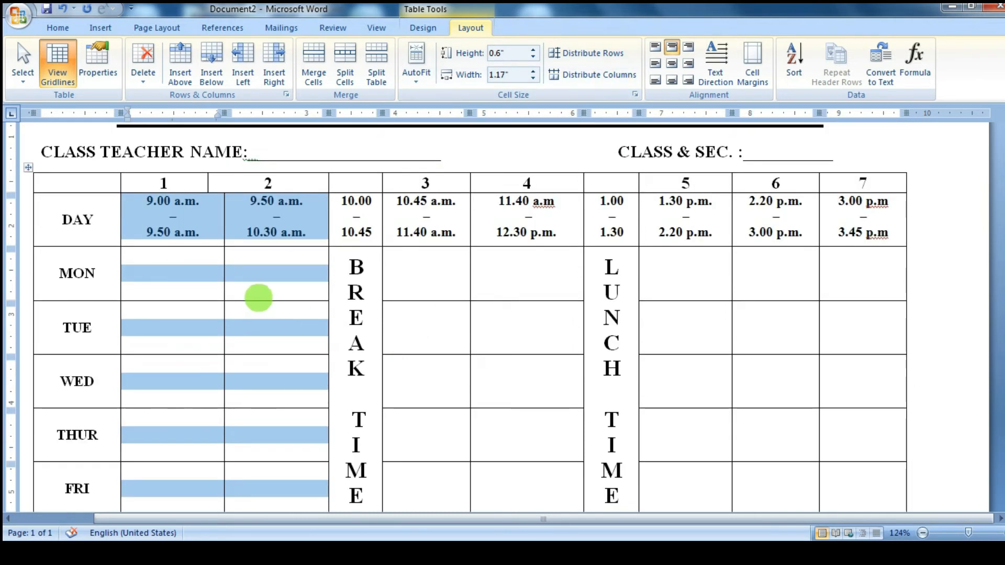
left_click(261, 296)
key("ctrl+z")
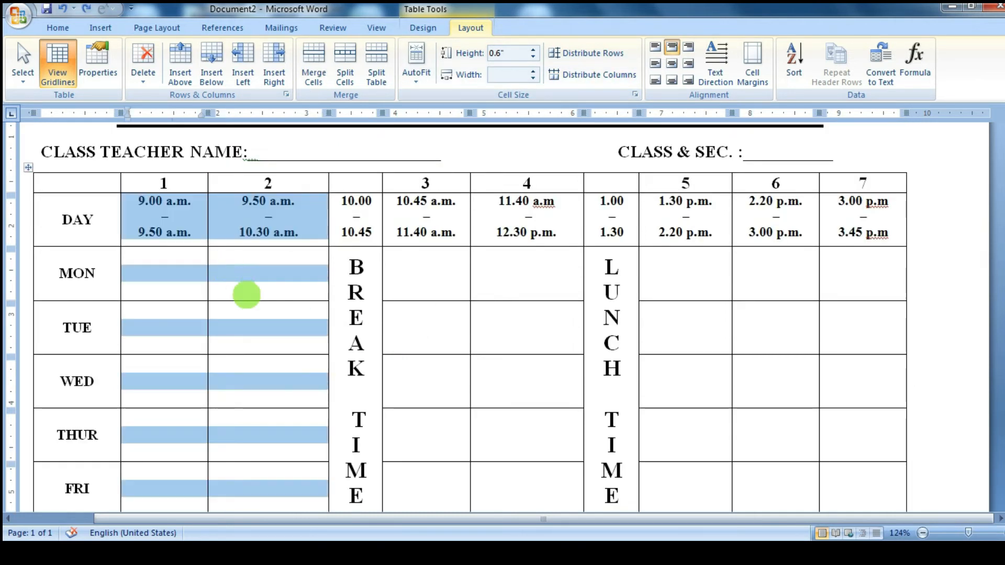
- Distribute the period 1 and 2 columns evenly, from their number headings down to the FRI row
left_click_drag(169, 187, 299, 343)
scroll(299, 346, "down", 4)
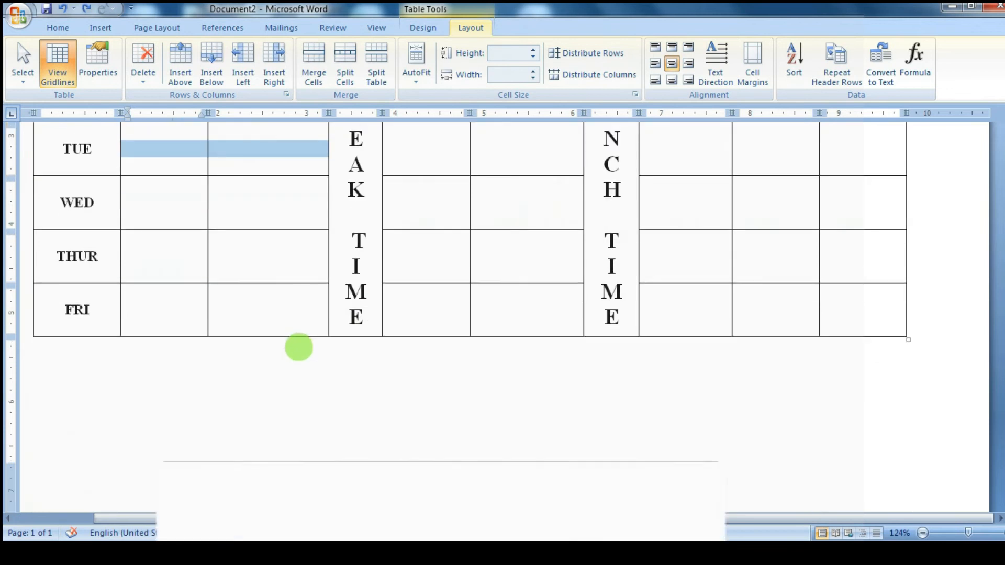
left_click(288, 312, "shift")
scroll(288, 312, "up", 3)
left_click(613, 73)
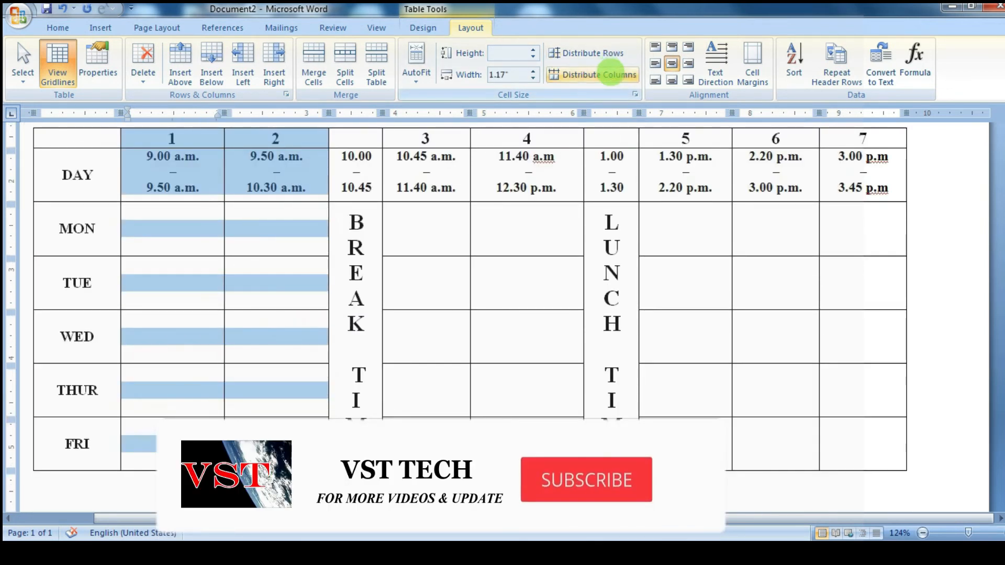
- Distribute the period 3 and 4 columns evenly, from their number headings down to the FRI row
left_click(451, 229)
left_click_drag(436, 171, 538, 415)
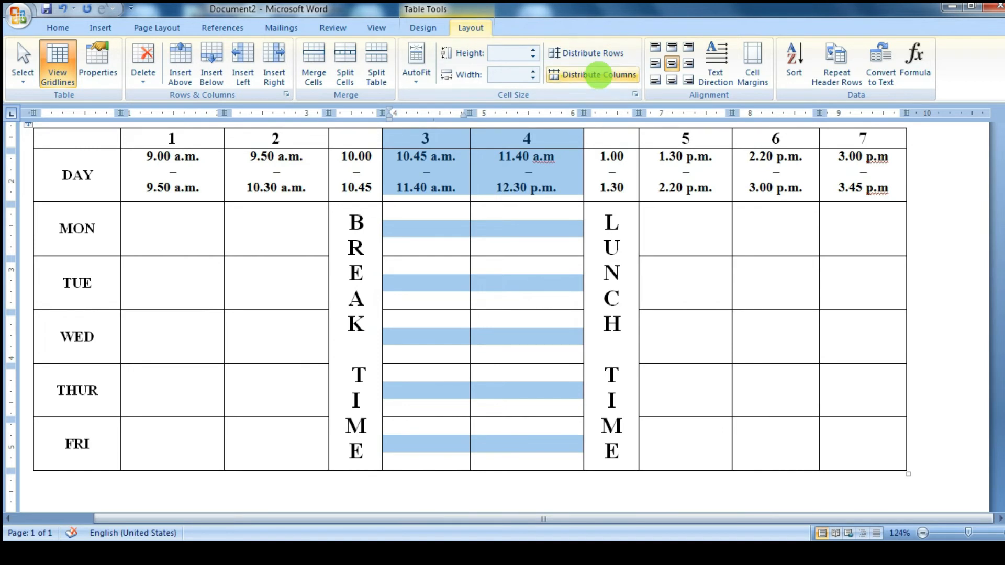
left_click(599, 75)
- Distribute the period 5, 6 and 7 columns evenly, from their number headings down to the FRI row
left_click(696, 262)
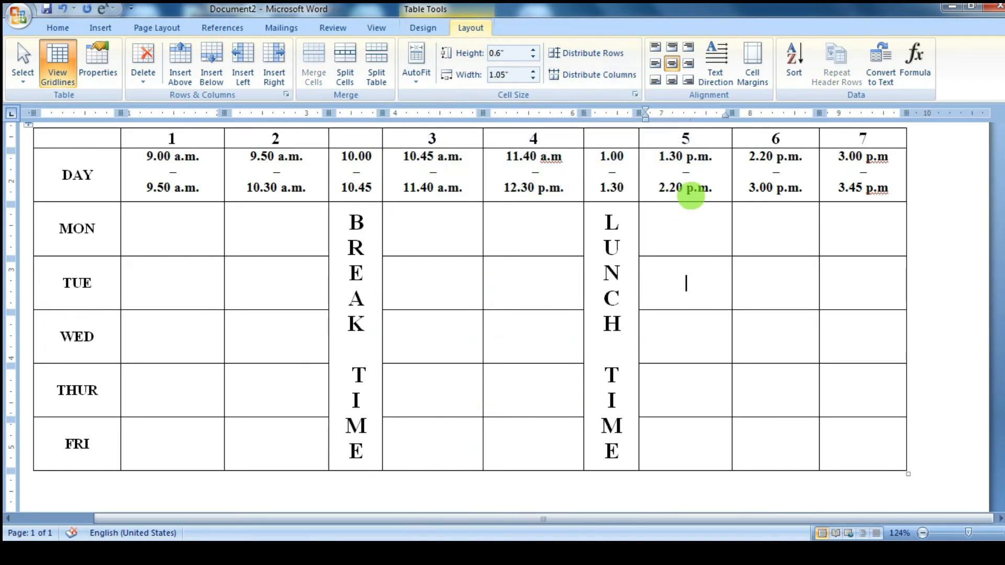
left_click_drag(686, 142, 837, 427)
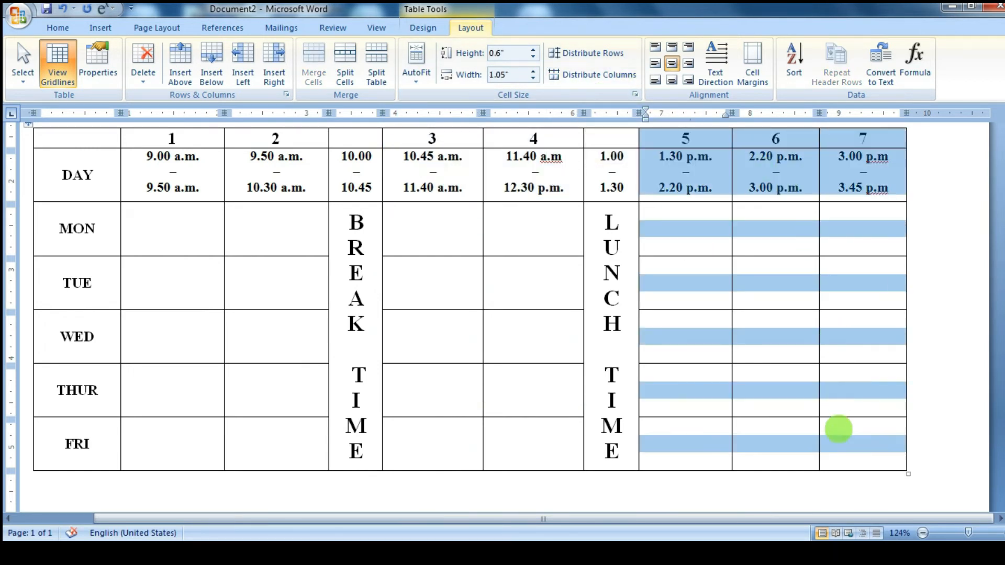
left_click(601, 74)
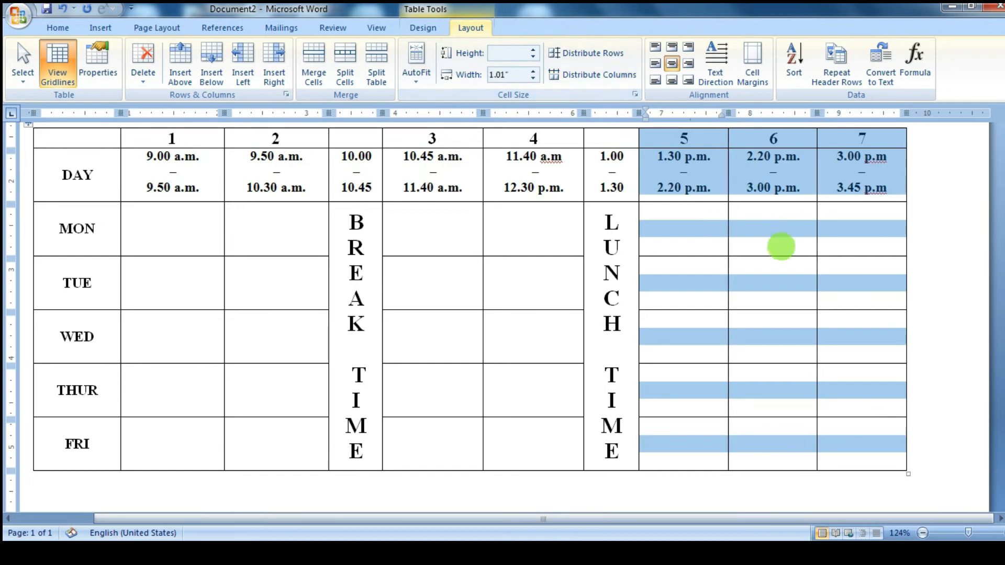
left_click(779, 247)
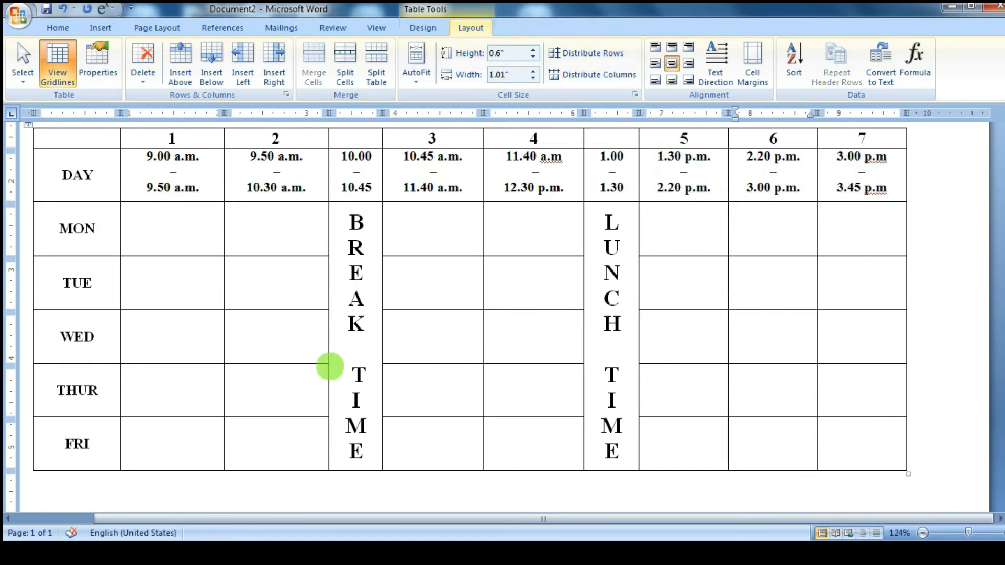
- Select the row of time slots from the DAY cell through period 7
scroll(341, 374, "up", 1)
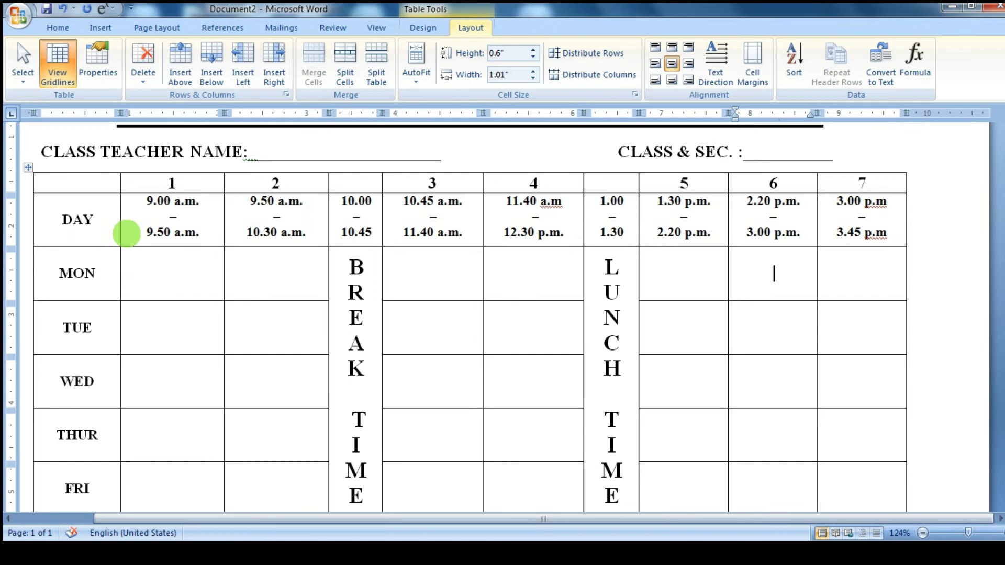
left_click_drag(77, 217, 875, 201)
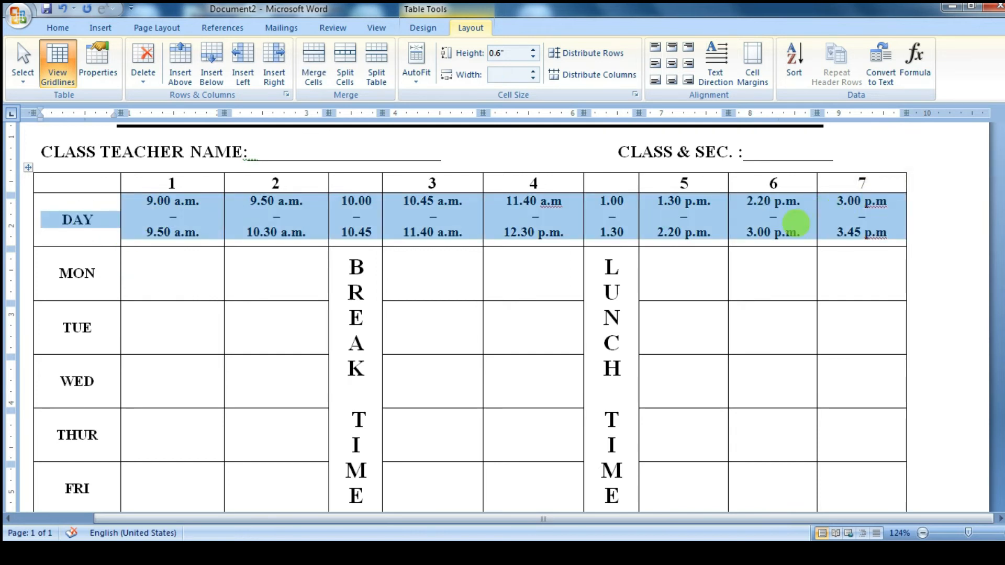
right_click(797, 222)
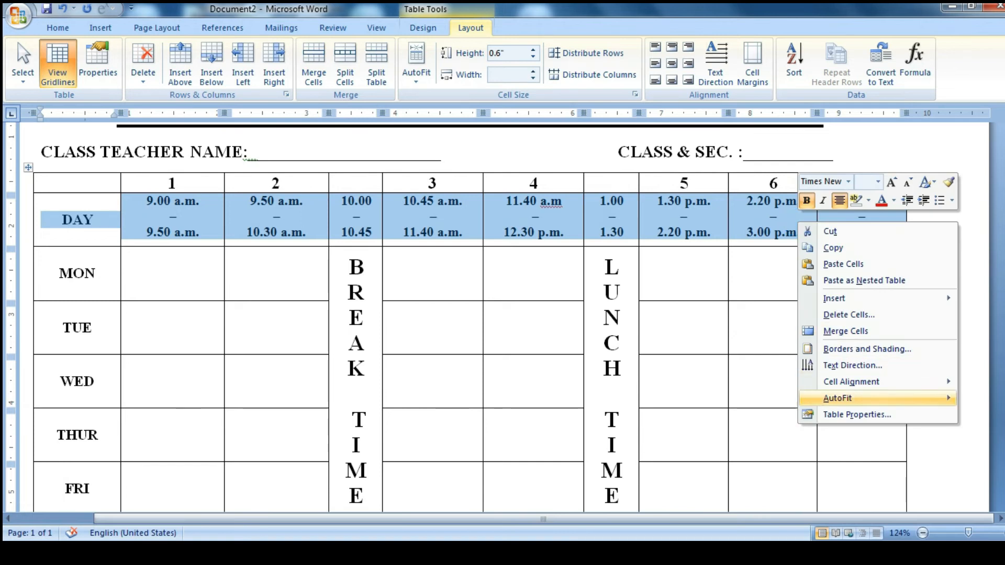
left_click(853, 414)
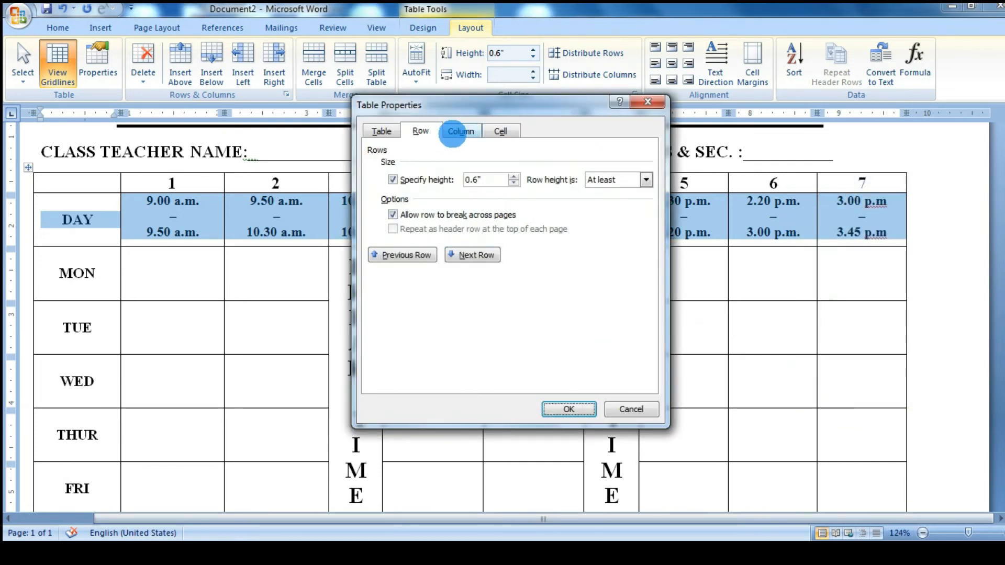
left_click(381, 131)
left_click(552, 381)
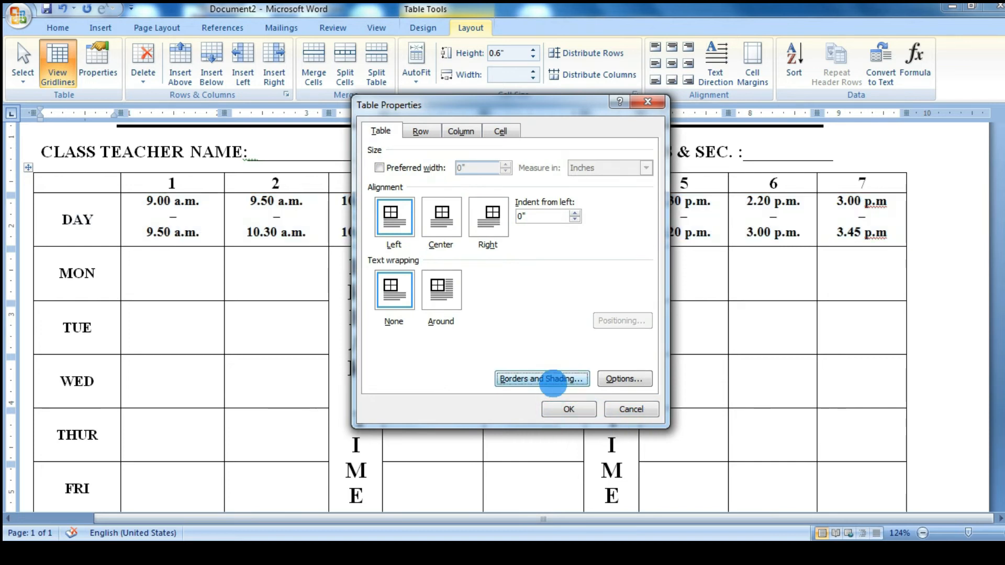
left_click(435, 143)
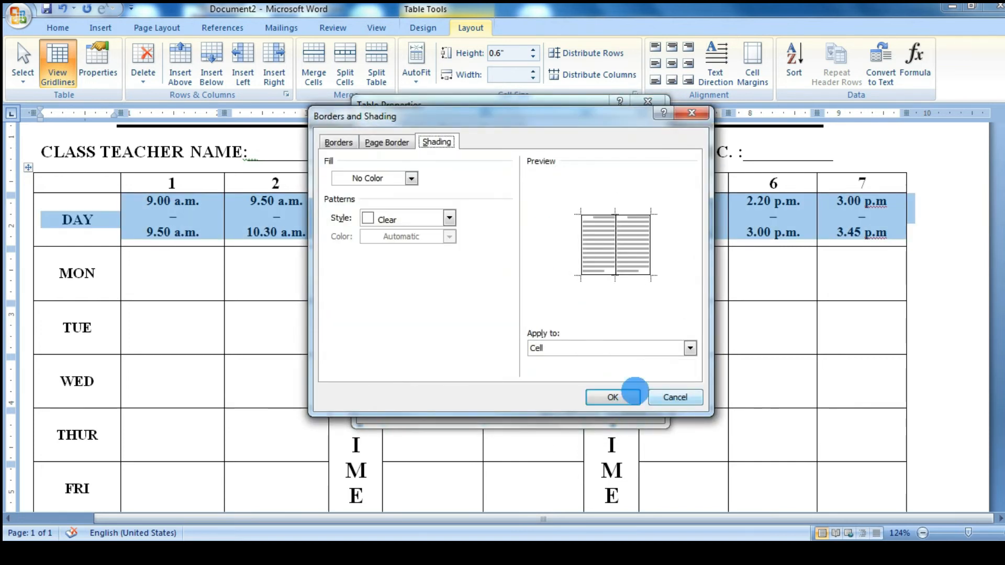
left_click(675, 397)
left_click(630, 408)
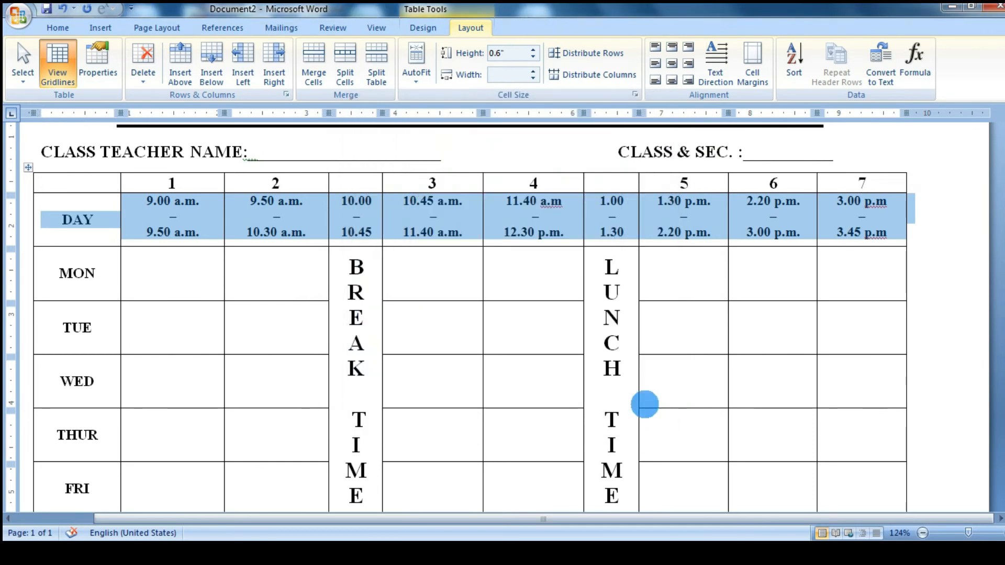
- Shade the selected DAY and time-slot row with a light gray theme color
left_click(421, 33)
left_click(472, 32)
left_click(425, 32)
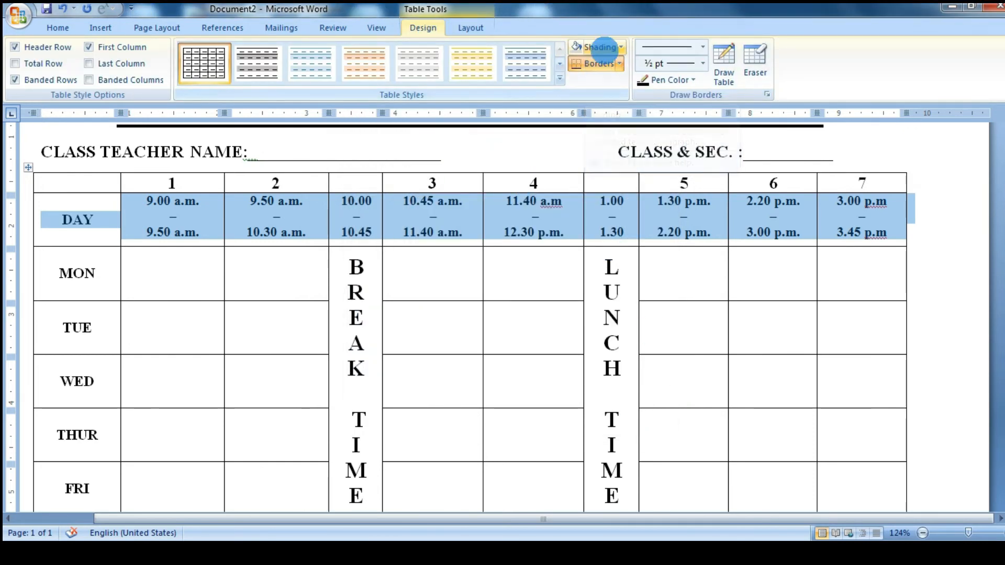
left_click(623, 46)
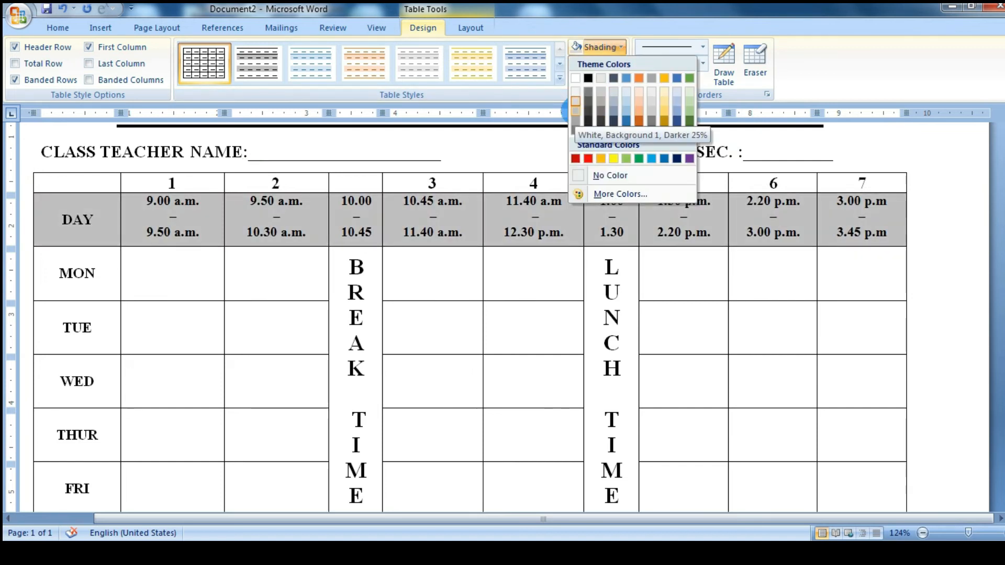
left_click(575, 102)
left_click(662, 280)
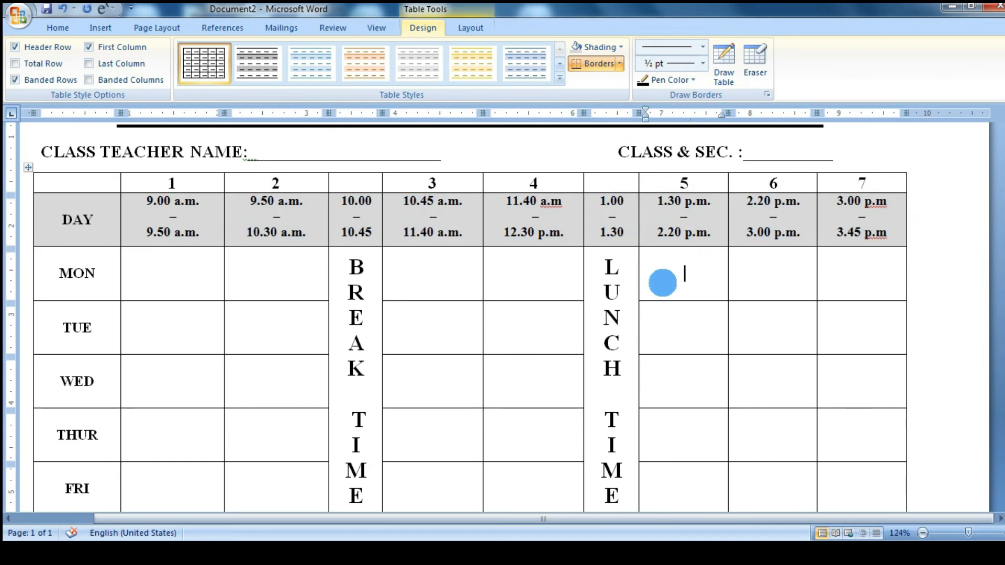
- Shade the weekday cells MON to FRI with the same light gray as the time-slot row
left_click_drag(684, 516, 347, 460)
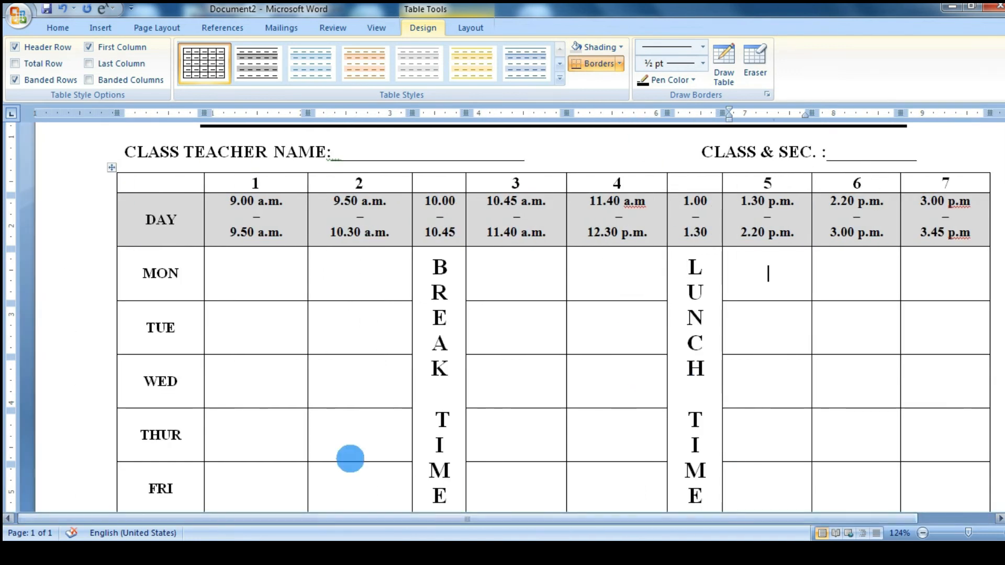
scroll(165, 260, "down", 3)
left_click_drag(148, 182, 166, 405)
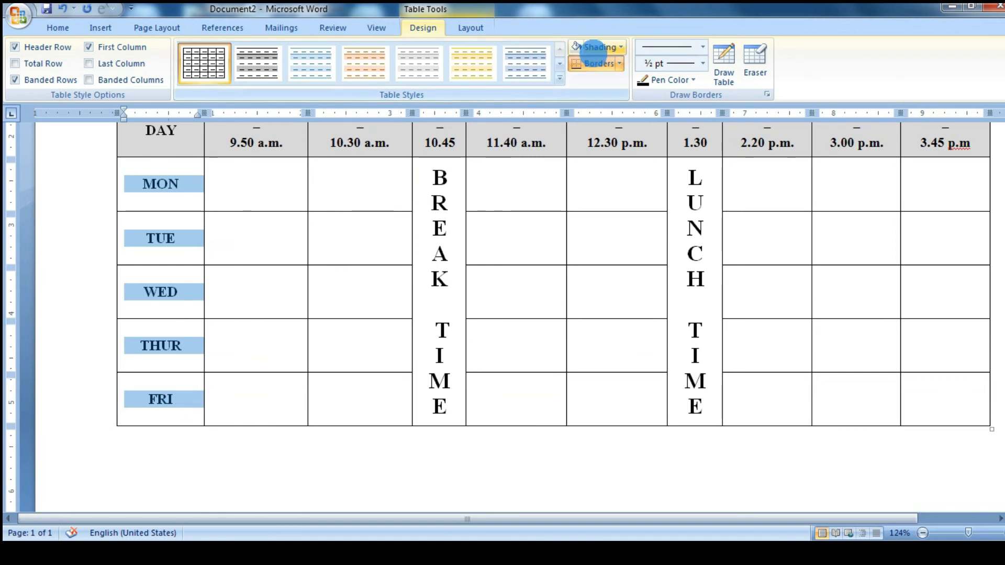
left_click(620, 48)
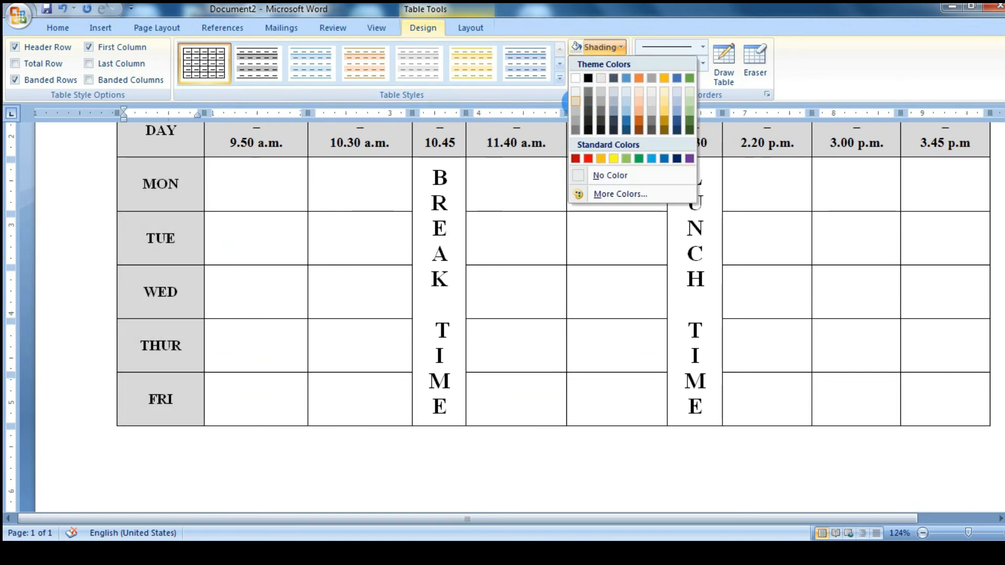
left_click(576, 101)
scroll(289, 285, "up", 3)
left_click(400, 294)
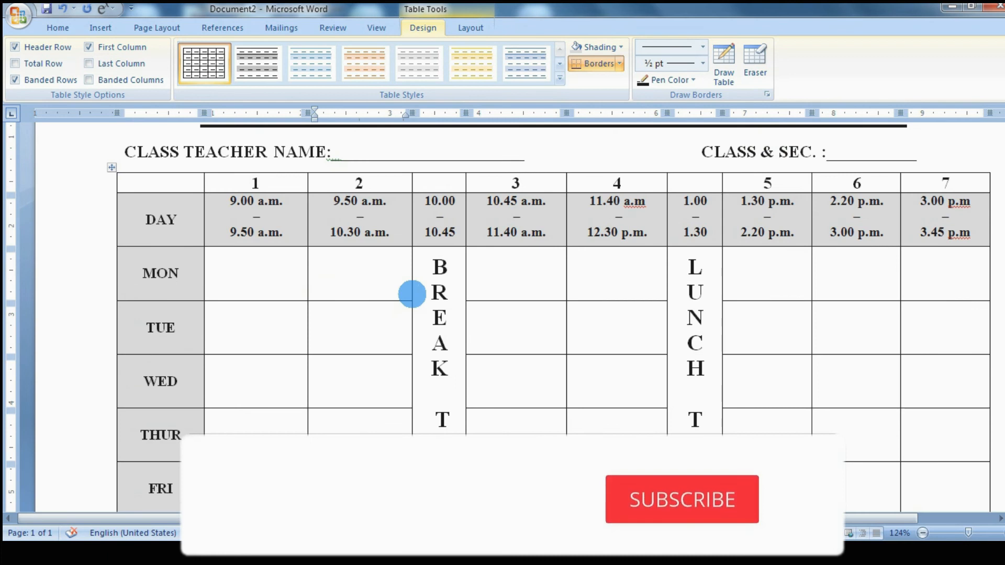
scroll(414, 261, "down", 3)
left_click_drag(422, 219, 448, 407)
scroll(262, 222, "up", 2)
- Fill the period 1 column from MON to FRI with the subjects LAN, ENG, SCI, SOCIAL and MAT
left_click(262, 222)
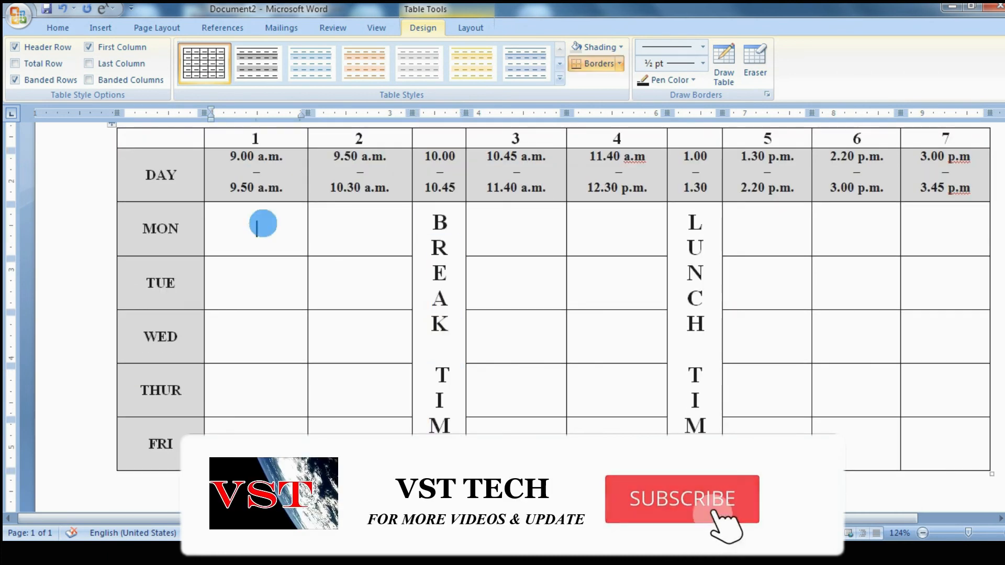
scroll(453, 370, "up", 3)
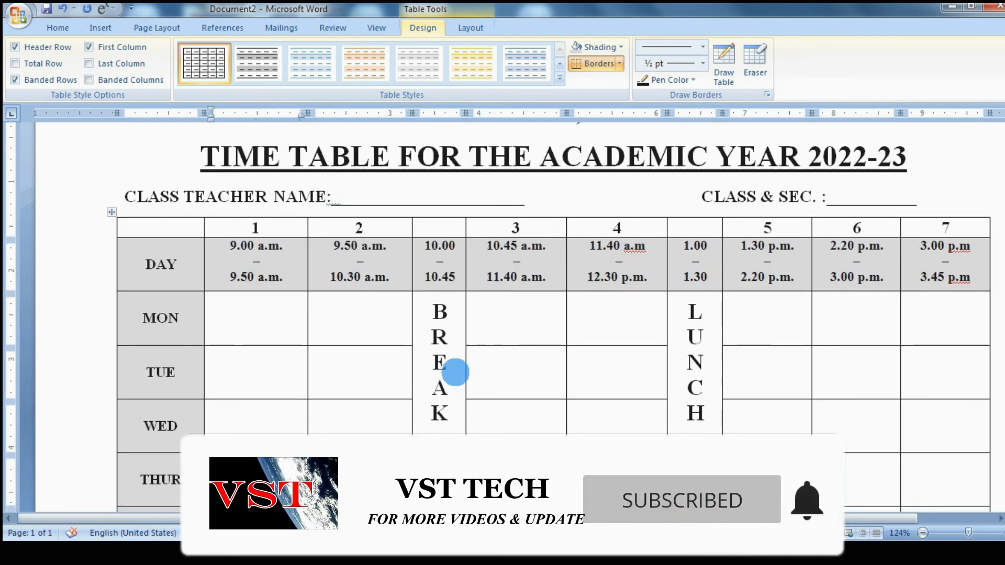
type("lan")
key("BackSpace")
key("BackSpace")
key("BackSpace")
key("Caps_Lock")
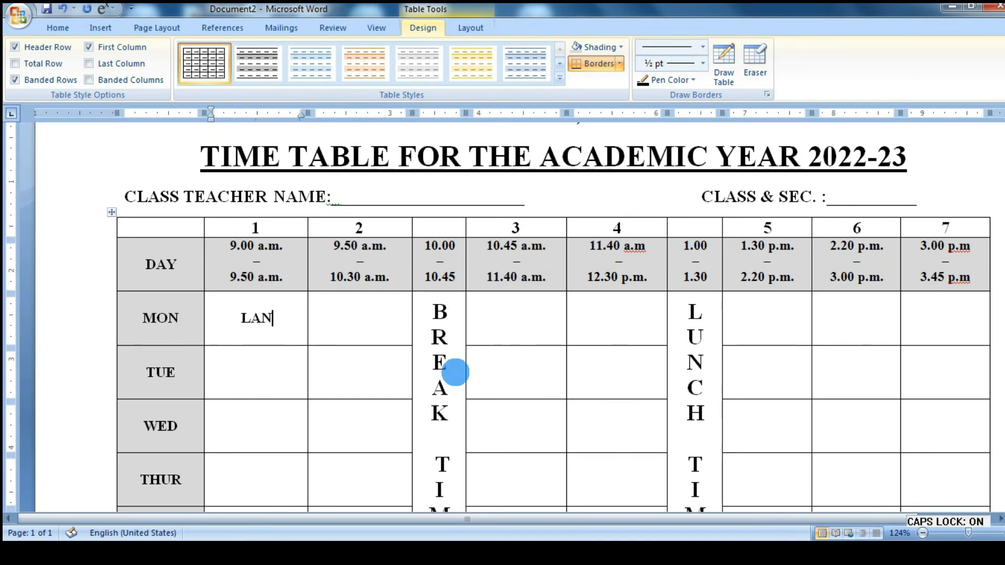
key("Down")
type("S")
scroll(456, 372, "down", 2)
left_click(301, 396)
type("SOCIAL")
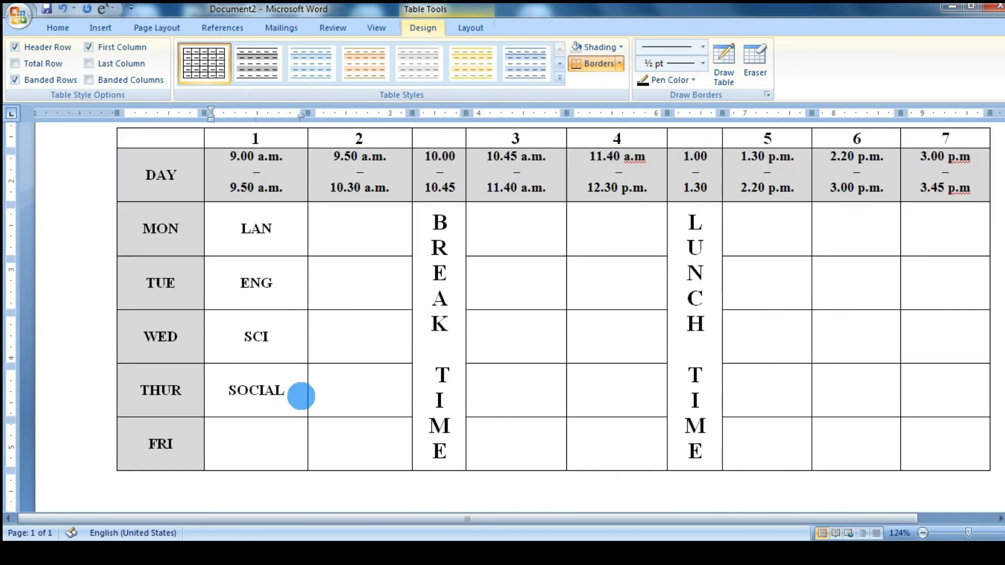
left_click(270, 444)
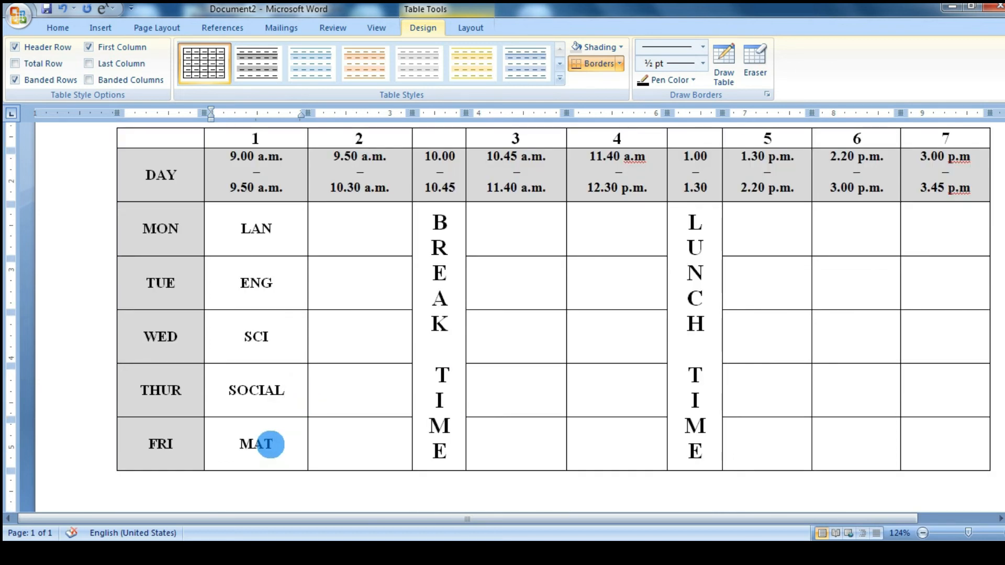
left_click_drag(524, 231, 570, 255)
left_click(533, 284)
left_click(517, 231)
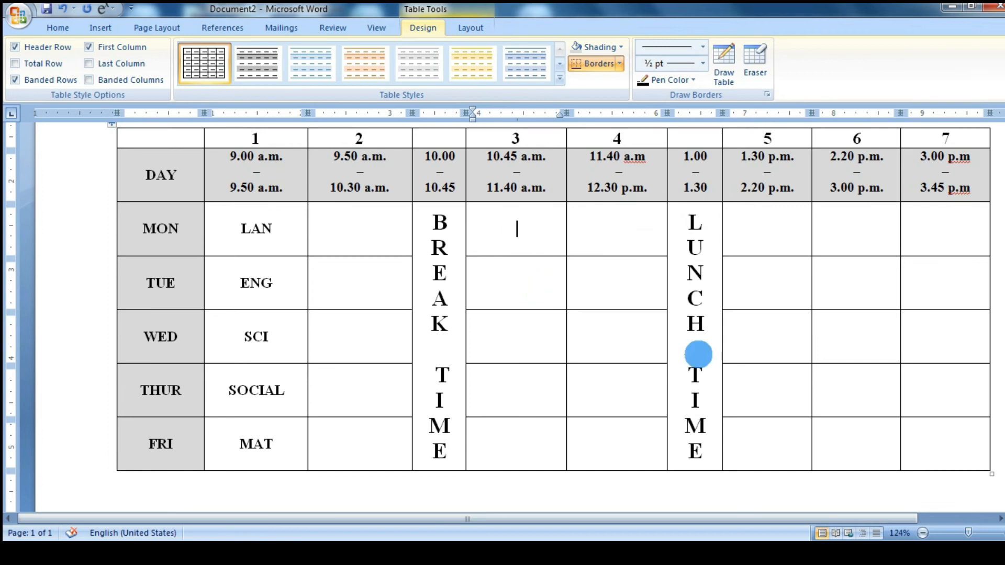
- Enter SCINCE PRACTCAL in the MON period 3 cell and merge it with the MON period 4 cell
type("SCINCE PRACTCAL")
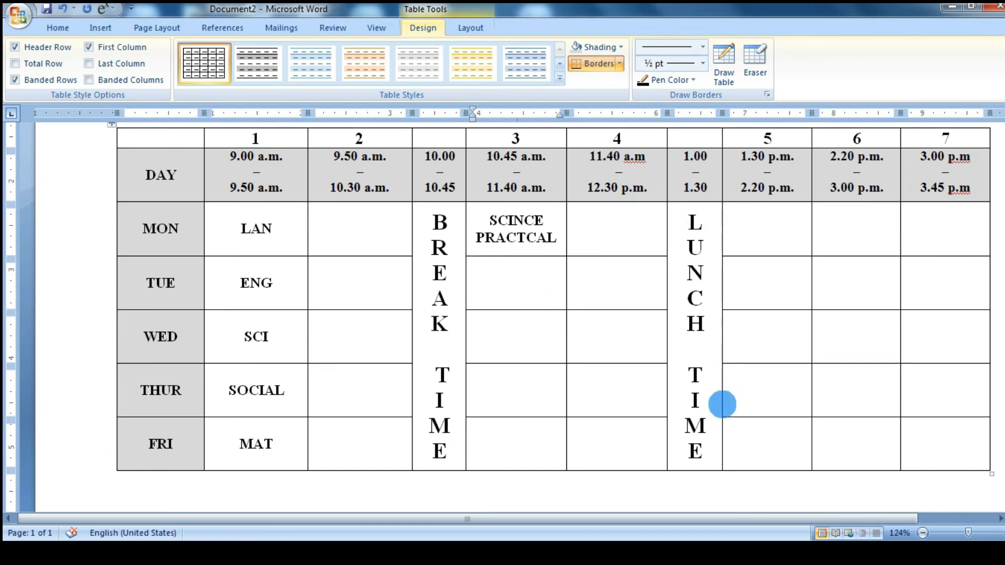
left_click(532, 330)
left_click(536, 228)
left_click_drag(535, 225, 597, 222)
left_click(531, 319)
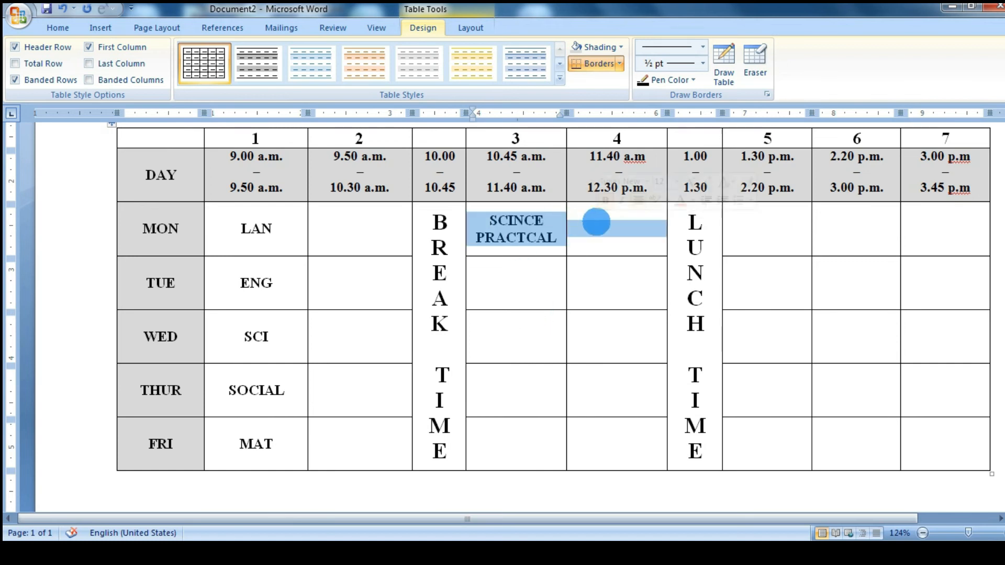
right_click(596, 222)
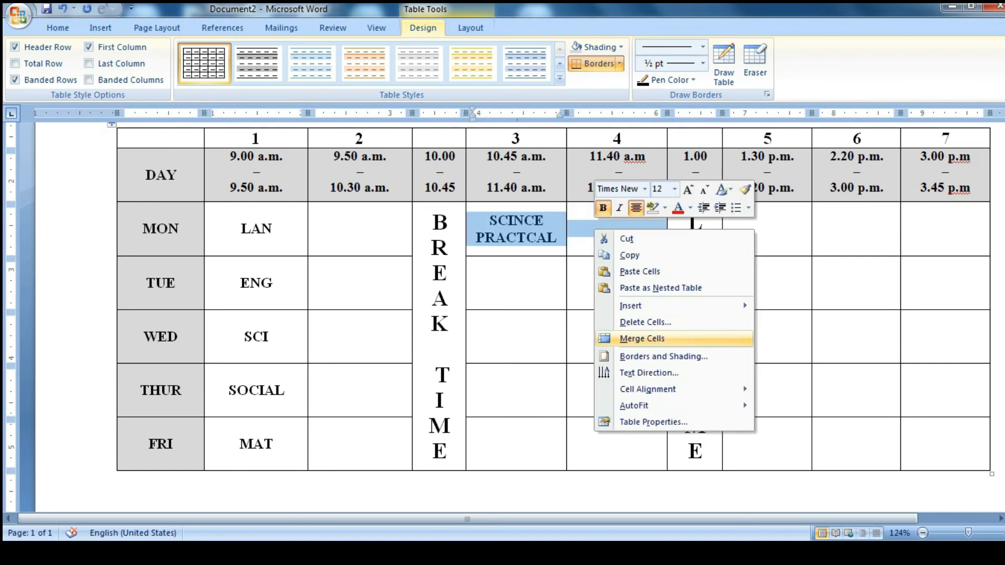
left_click(642, 339)
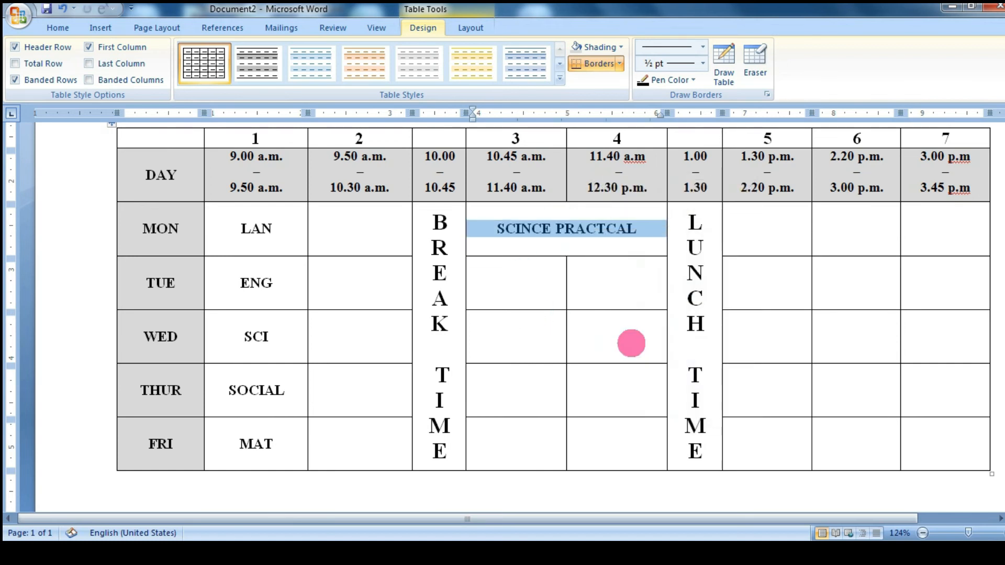
left_click(590, 331)
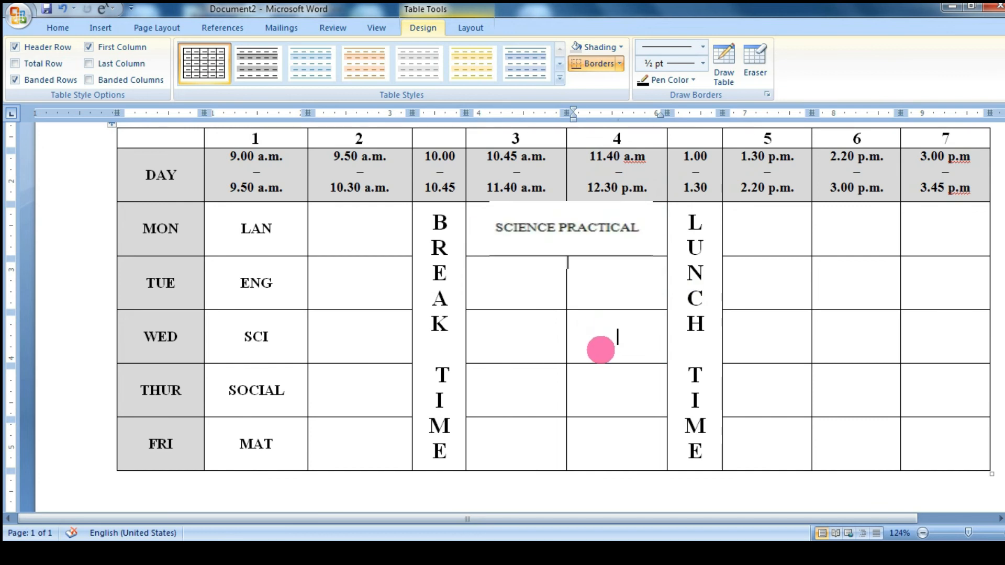
- Fill the period 2 column from MON to THUR with the subjects SCI, MAT, SOCIAL and ENG
left_click(348, 240)
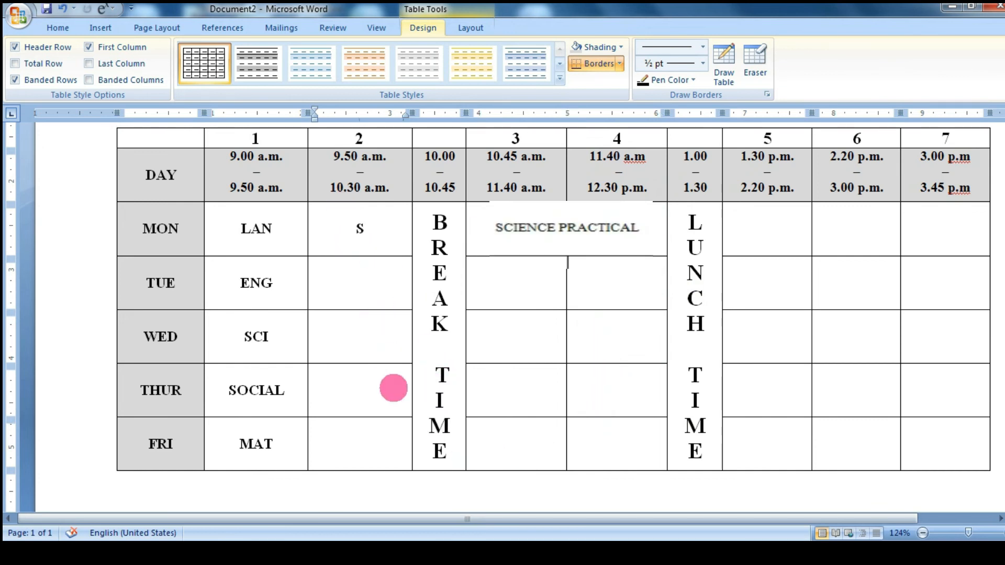
type("SCI")
left_click(380, 289)
type("MAT")
left_click(375, 332)
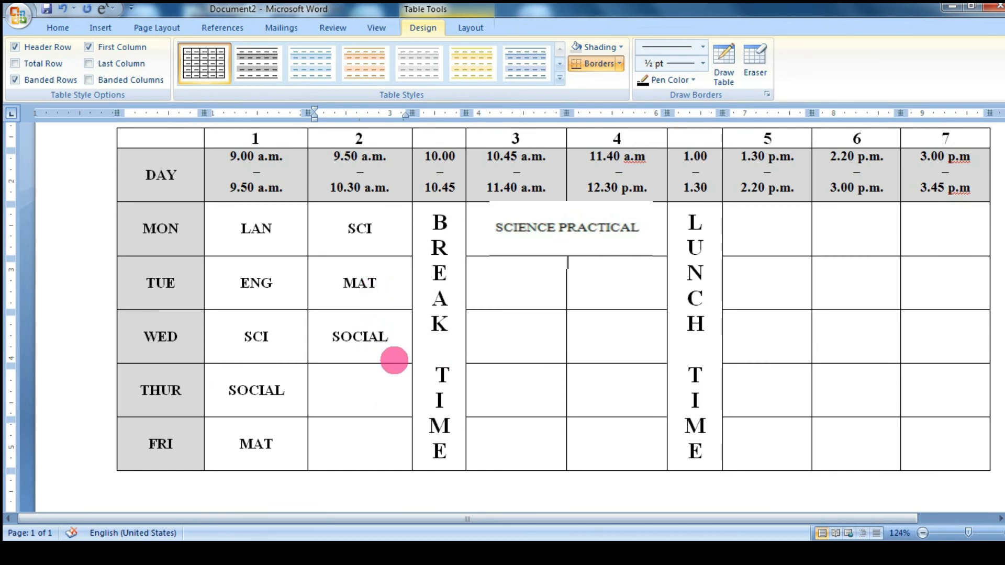
left_click(374, 385)
type("ENG")
- Merge the FRI cells of periods 5 and 6 and enter COMPUTER in the merged cell
left_click_drag(770, 229, 857, 283)
left_click(759, 372)
left_click_drag(772, 226, 822, 432)
left_click(937, 420)
right_click(746, 452)
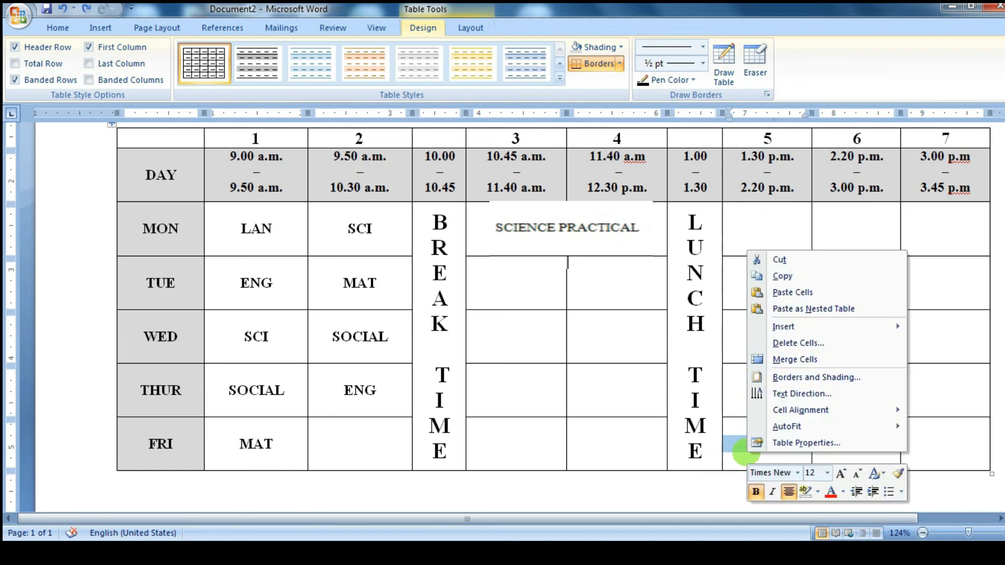
left_click(785, 359)
type("c")
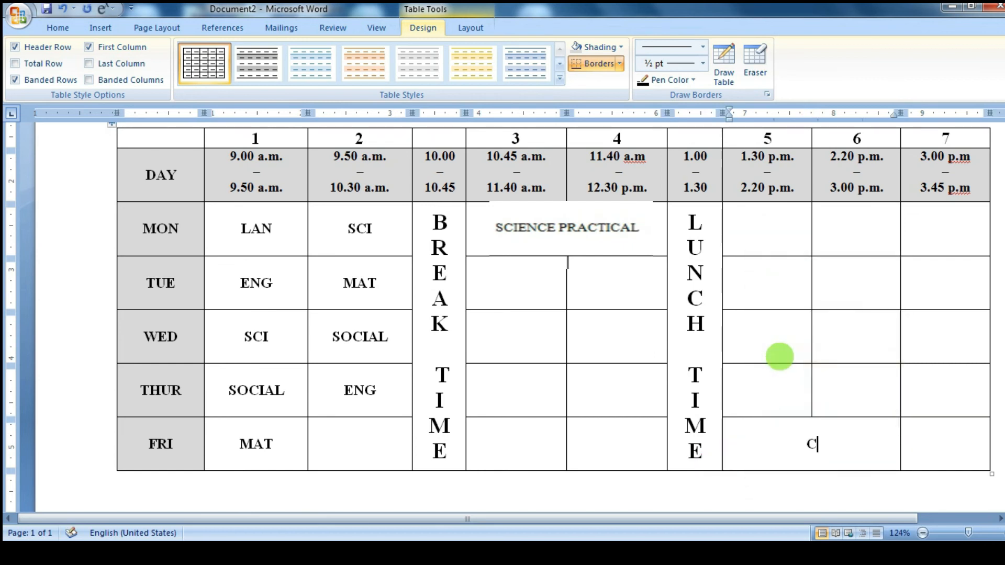
- Add LIBRARY to THUR period 6, ART to THUR 7, P.T to TUE and FRI 7, SCI to FRI 2, and CS and MAT to TUE 3-4
left_click_drag(829, 391, 789, 391)
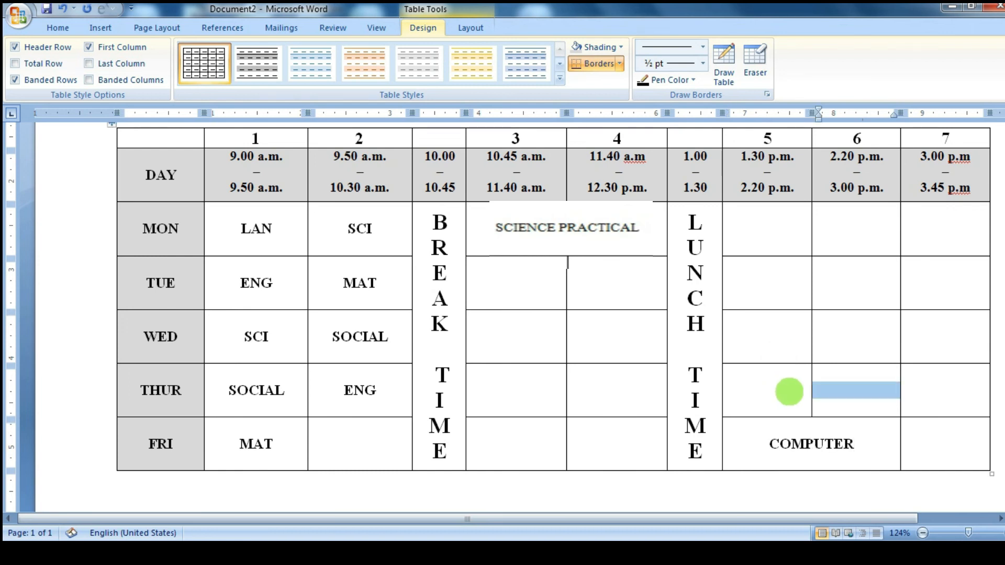
type("LIB")
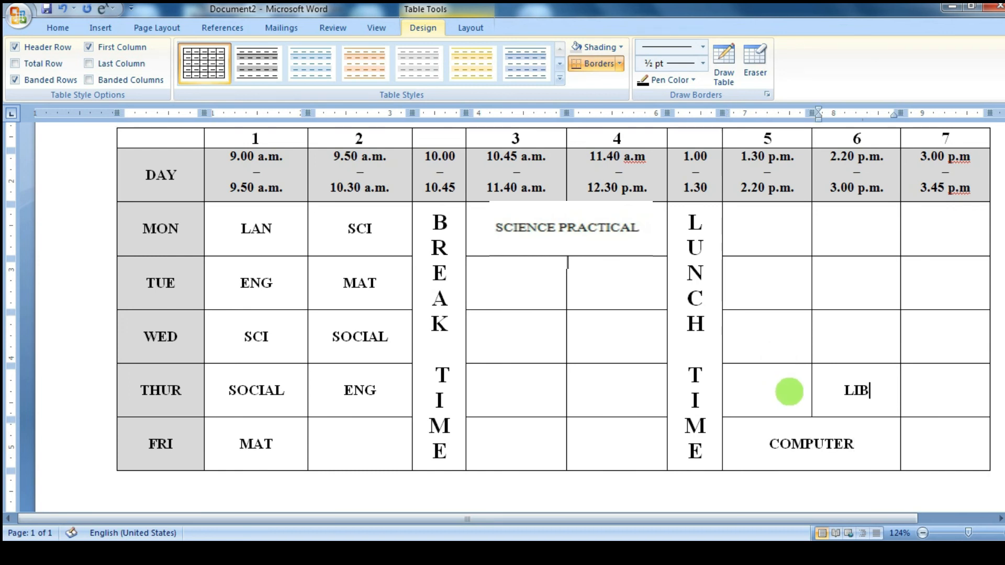
type("RAR")
type("Y")
type("T")
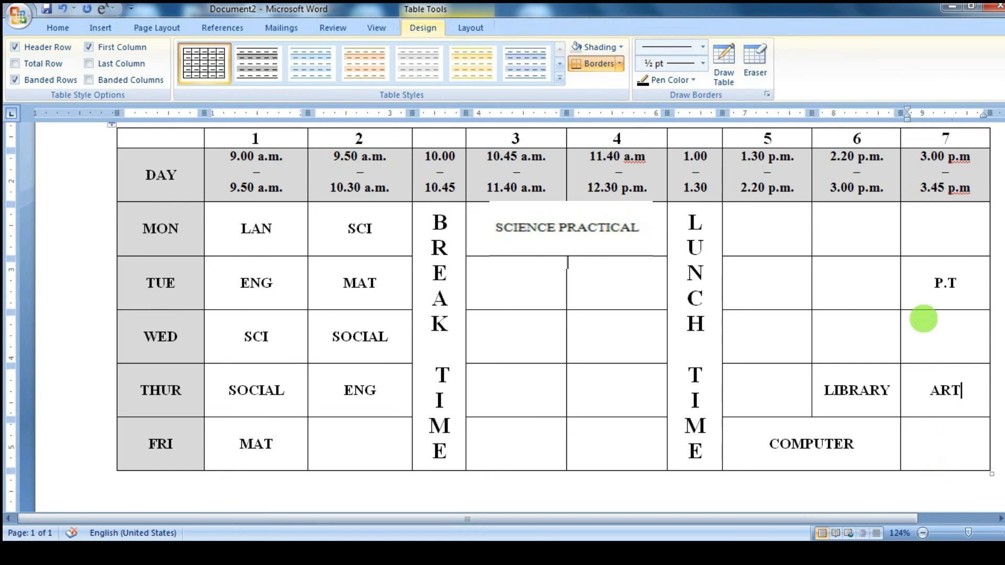
left_click(947, 220)
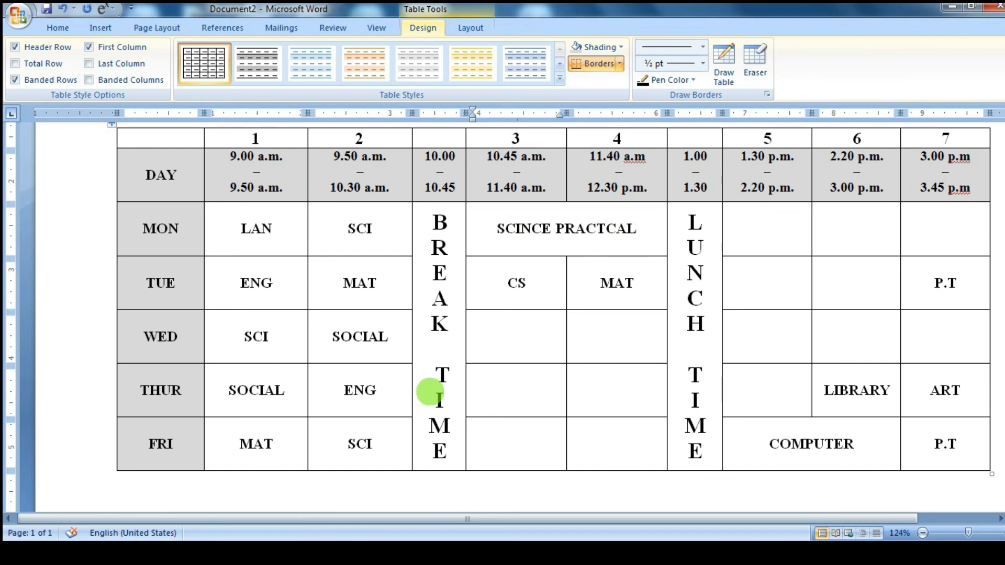
- Check the timetable's page layout in print preview, magnify the table, and return to the document
scroll(408, 379, "up", 3)
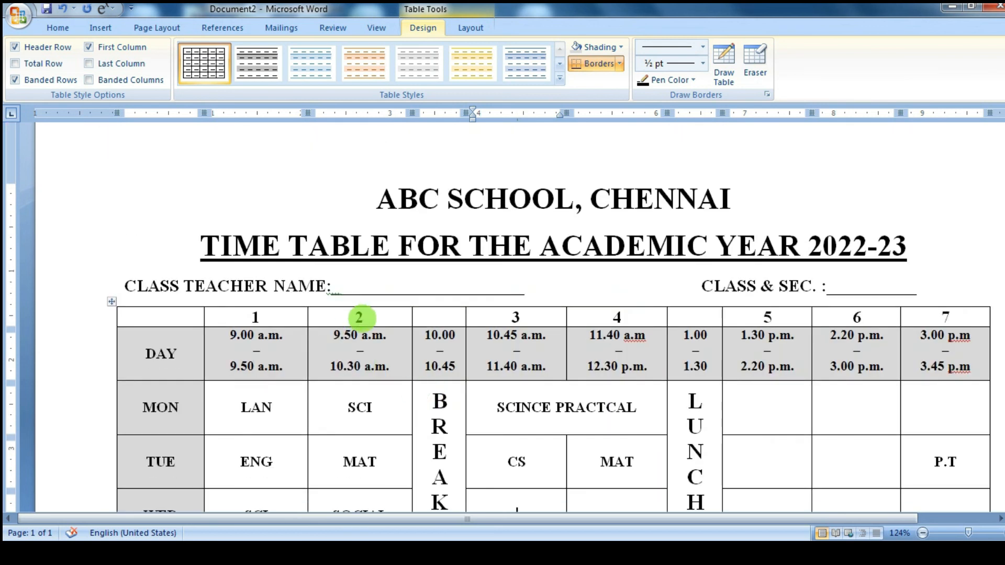
scroll(368, 327, "down", 6)
scroll(376, 341, "up", 3)
key("ctrl+F2")
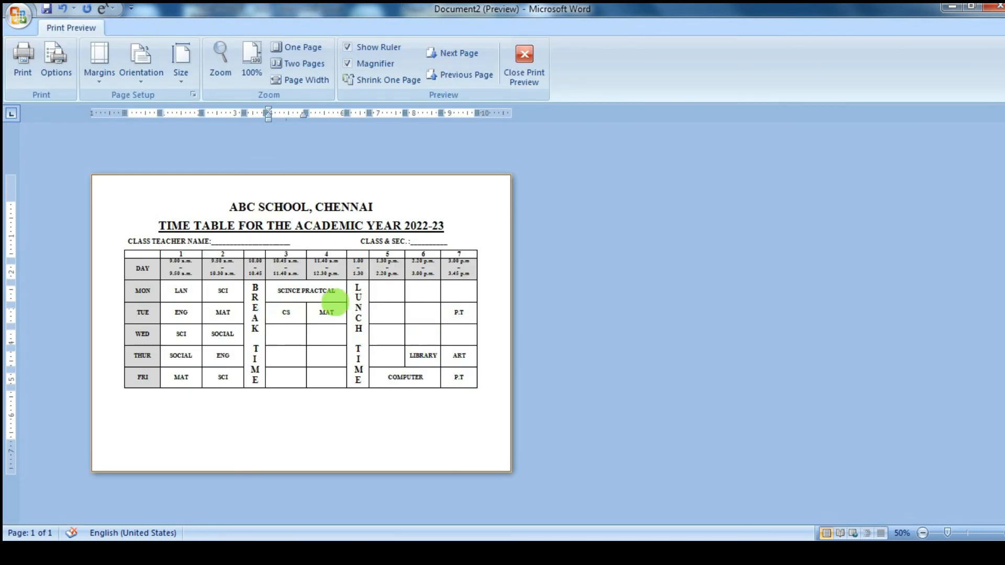
left_click(341, 314)
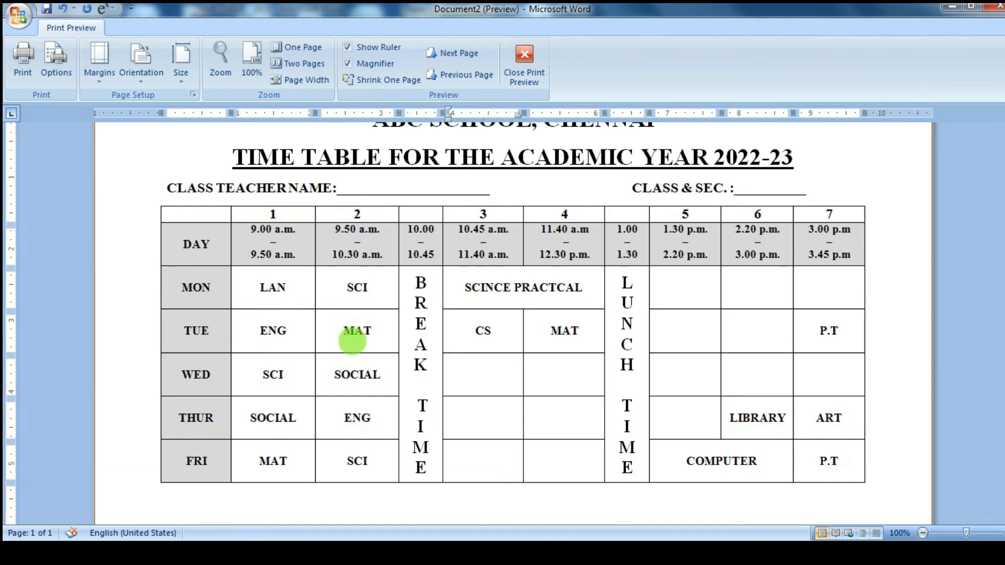
left_click(352, 341)
left_click(524, 63)
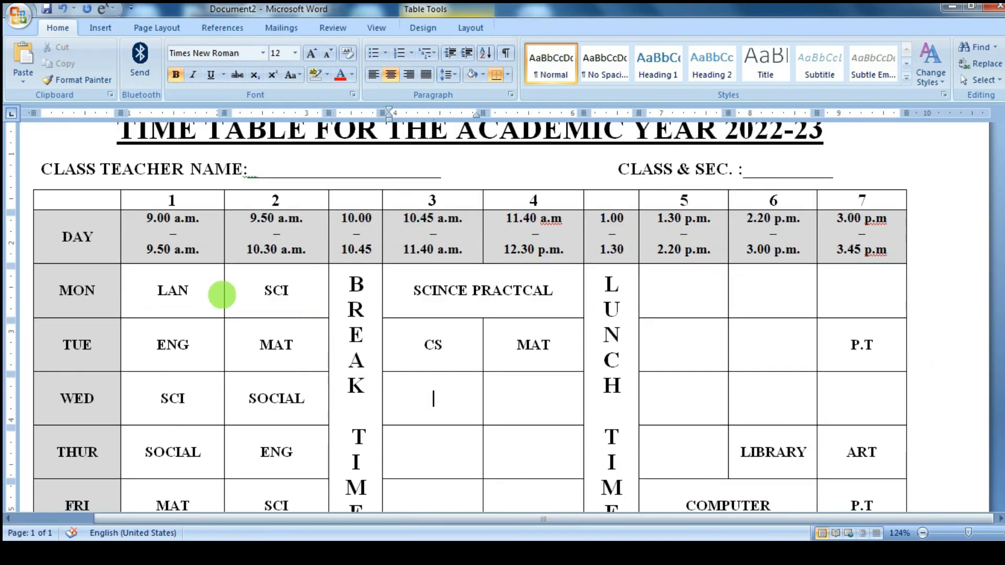
- Specify a larger row height for the MON to FRI rows in the table properties
scroll(139, 292, "down", 3)
left_click_drag(68, 199, 150, 440)
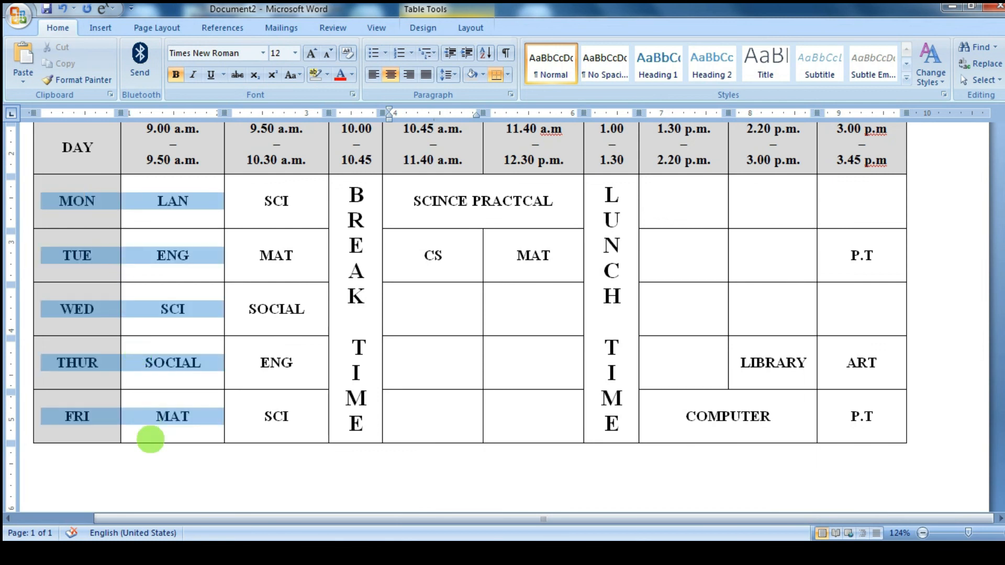
scroll(151, 439, "down", 5)
right_click(143, 272)
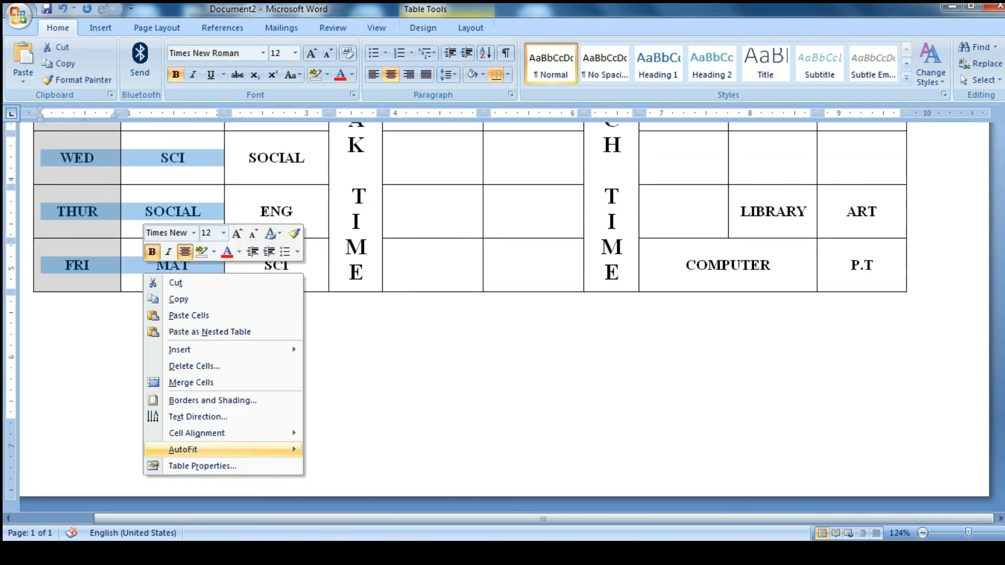
left_click(202, 466)
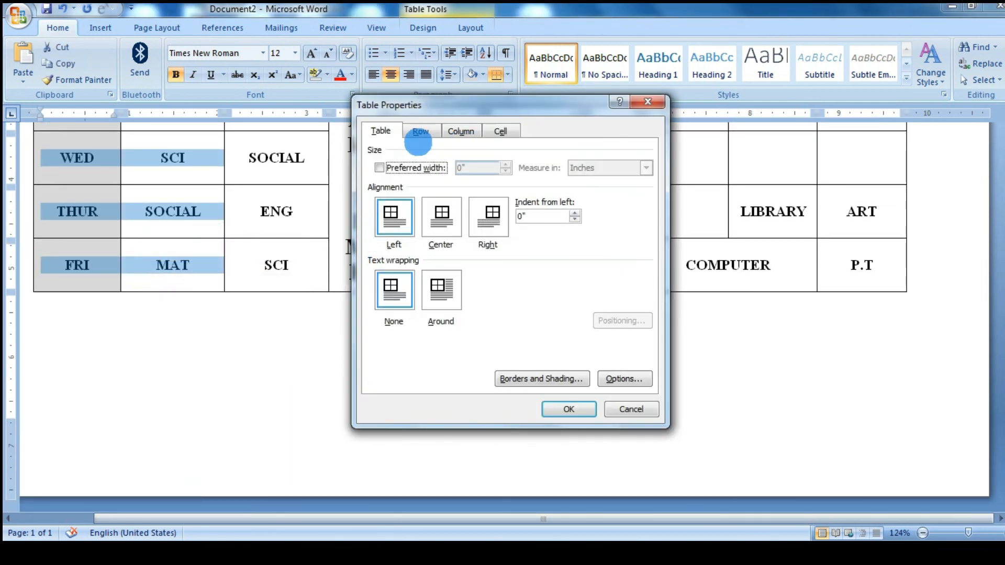
left_click(419, 132)
left_click(490, 180)
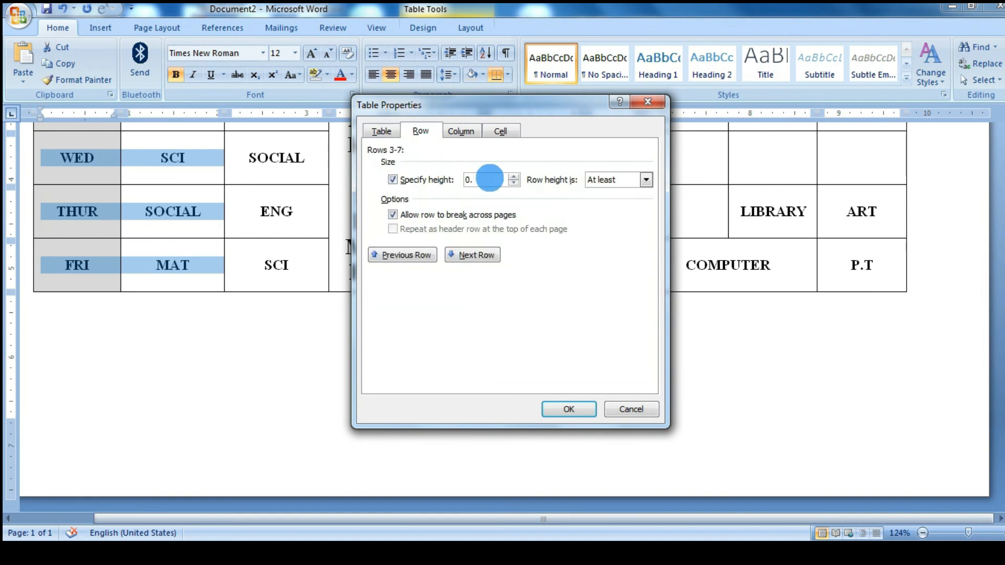
left_click(568, 409)
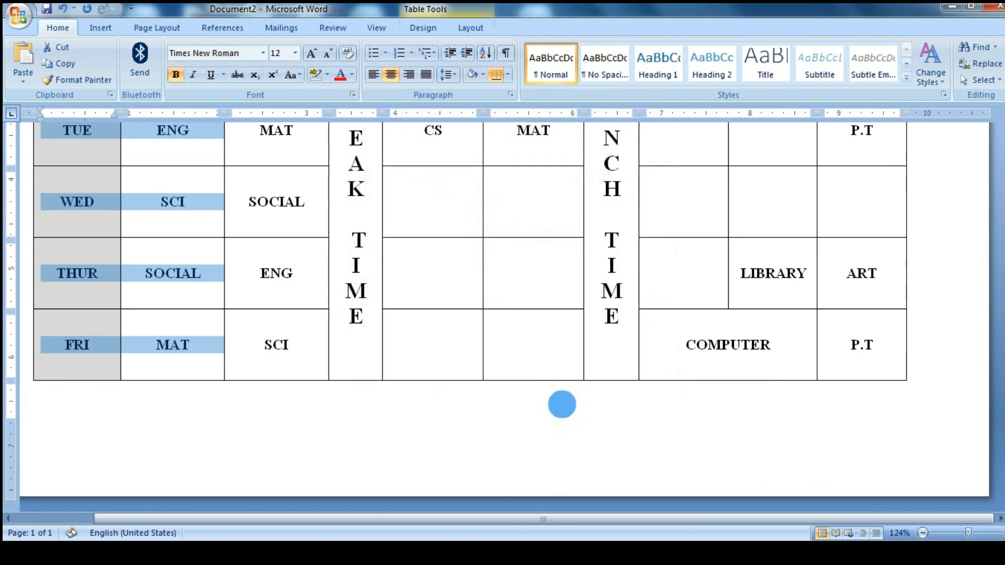
left_click(483, 393)
- Preview the printed page again and magnify it to examine the taller weekday rows
scroll(482, 394, "up", 5)
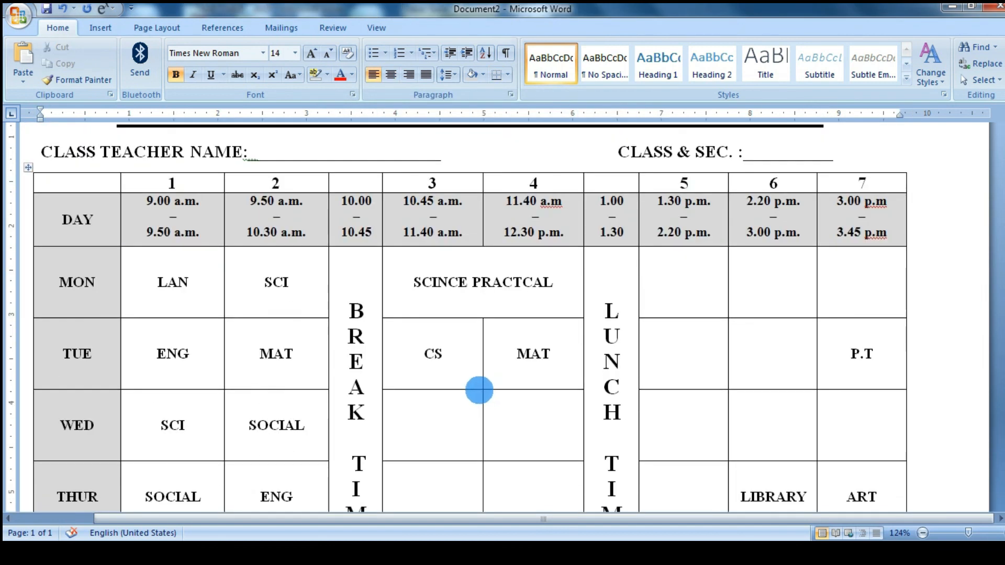
key("ctrl+F2")
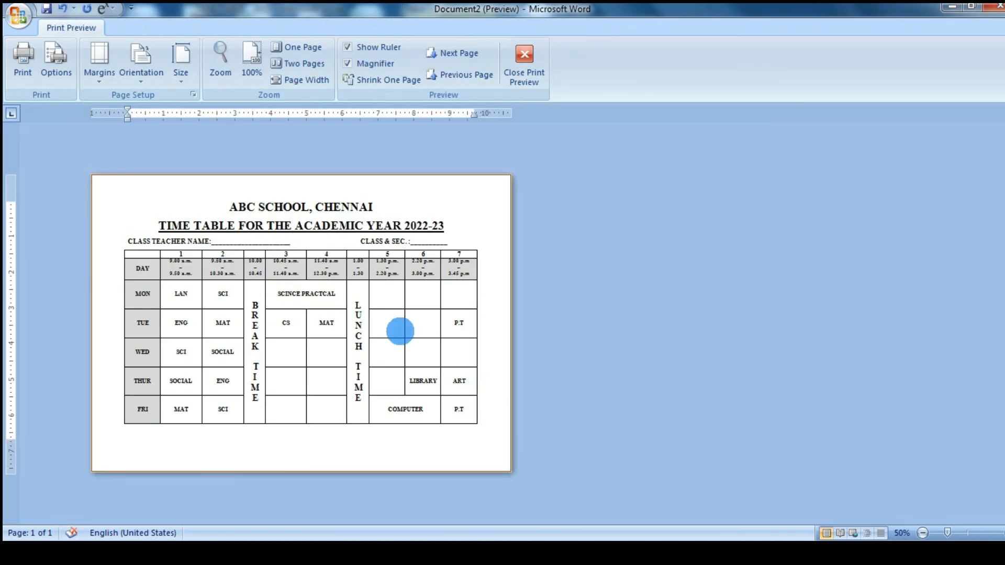
left_click(400, 331)
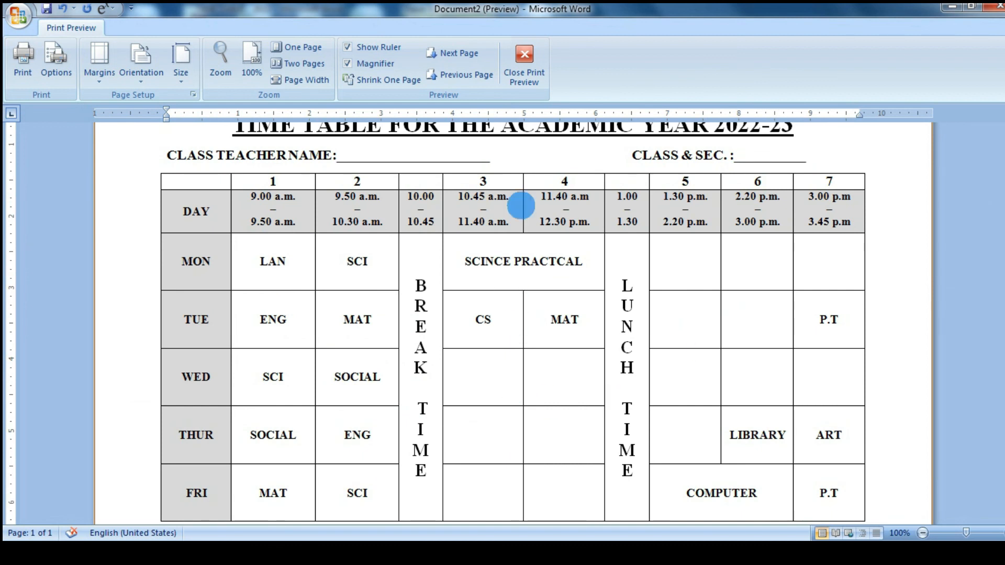